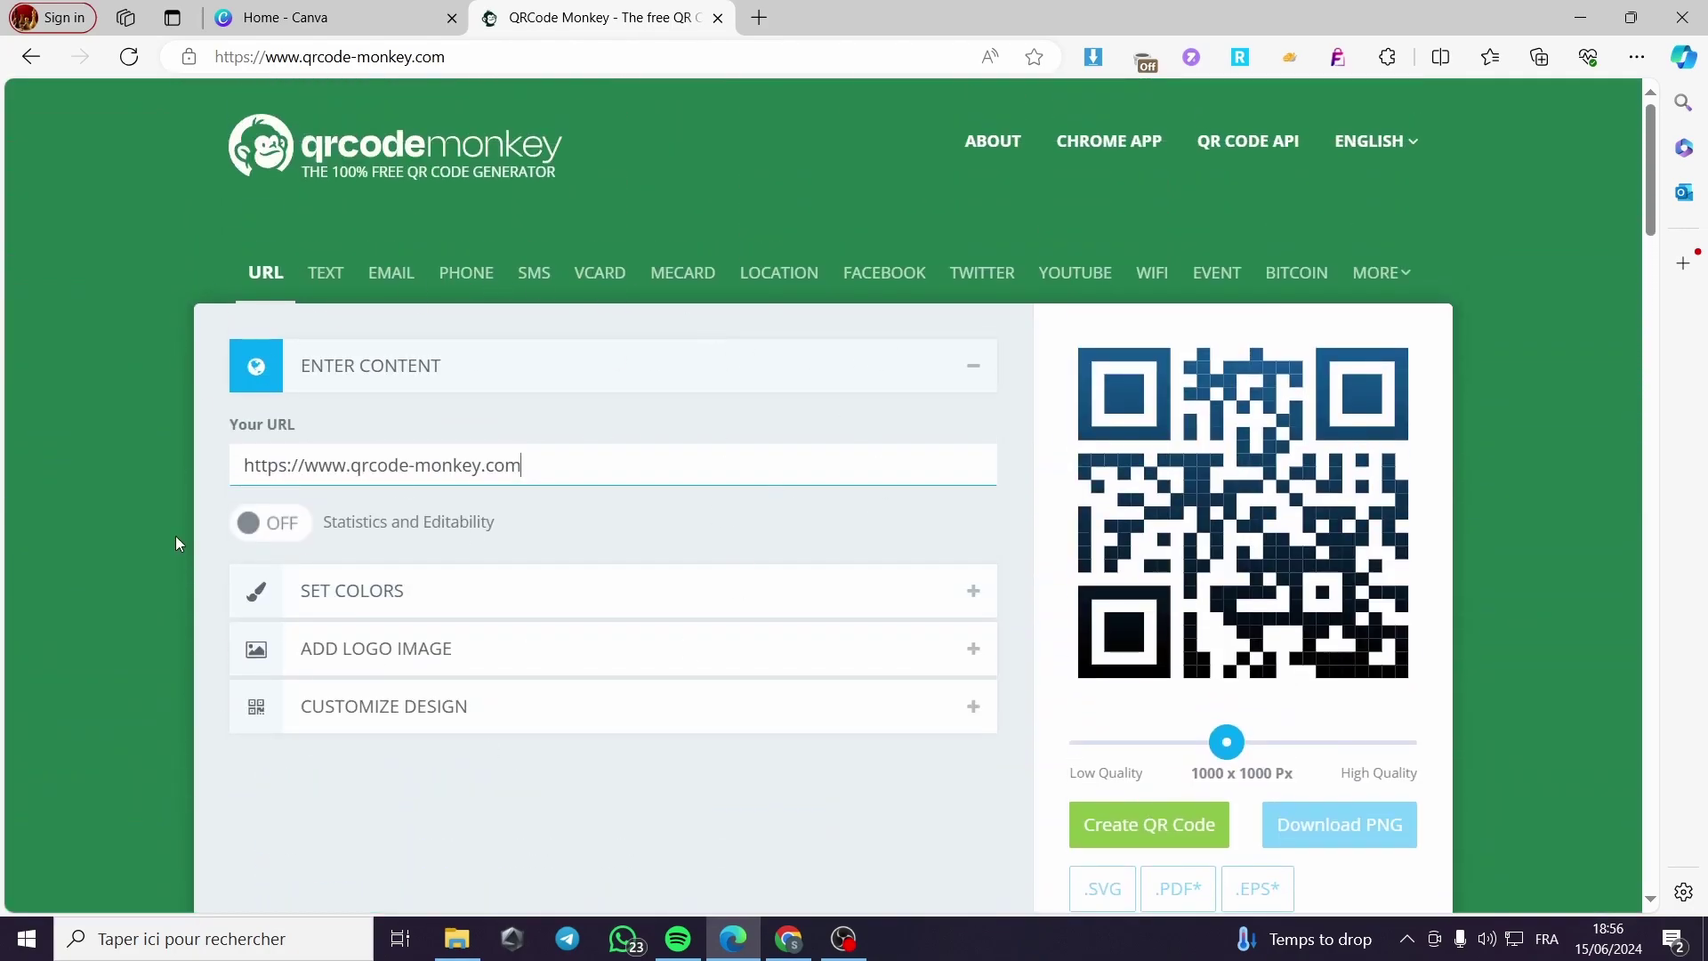
# - Copy the Canva home page's web address and return to the QRCode Monkey tab
pyautogui.click(318, 26)
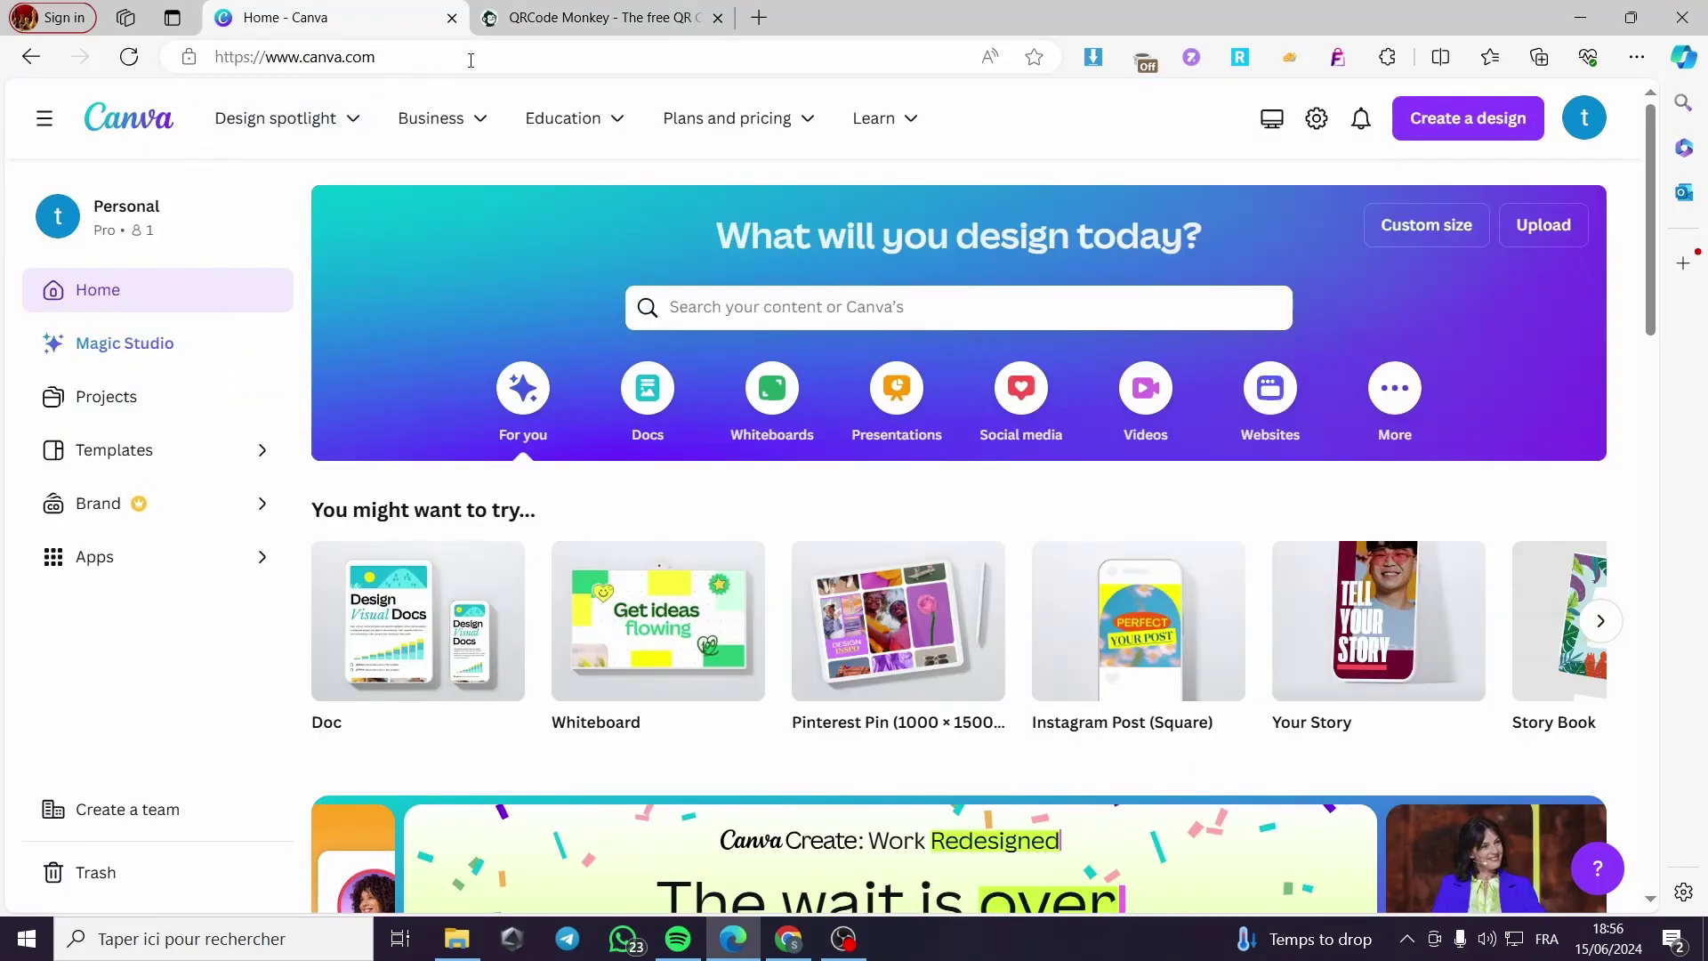
pyautogui.click(468, 58)
pyautogui.hotkey('ctrl', 'c')
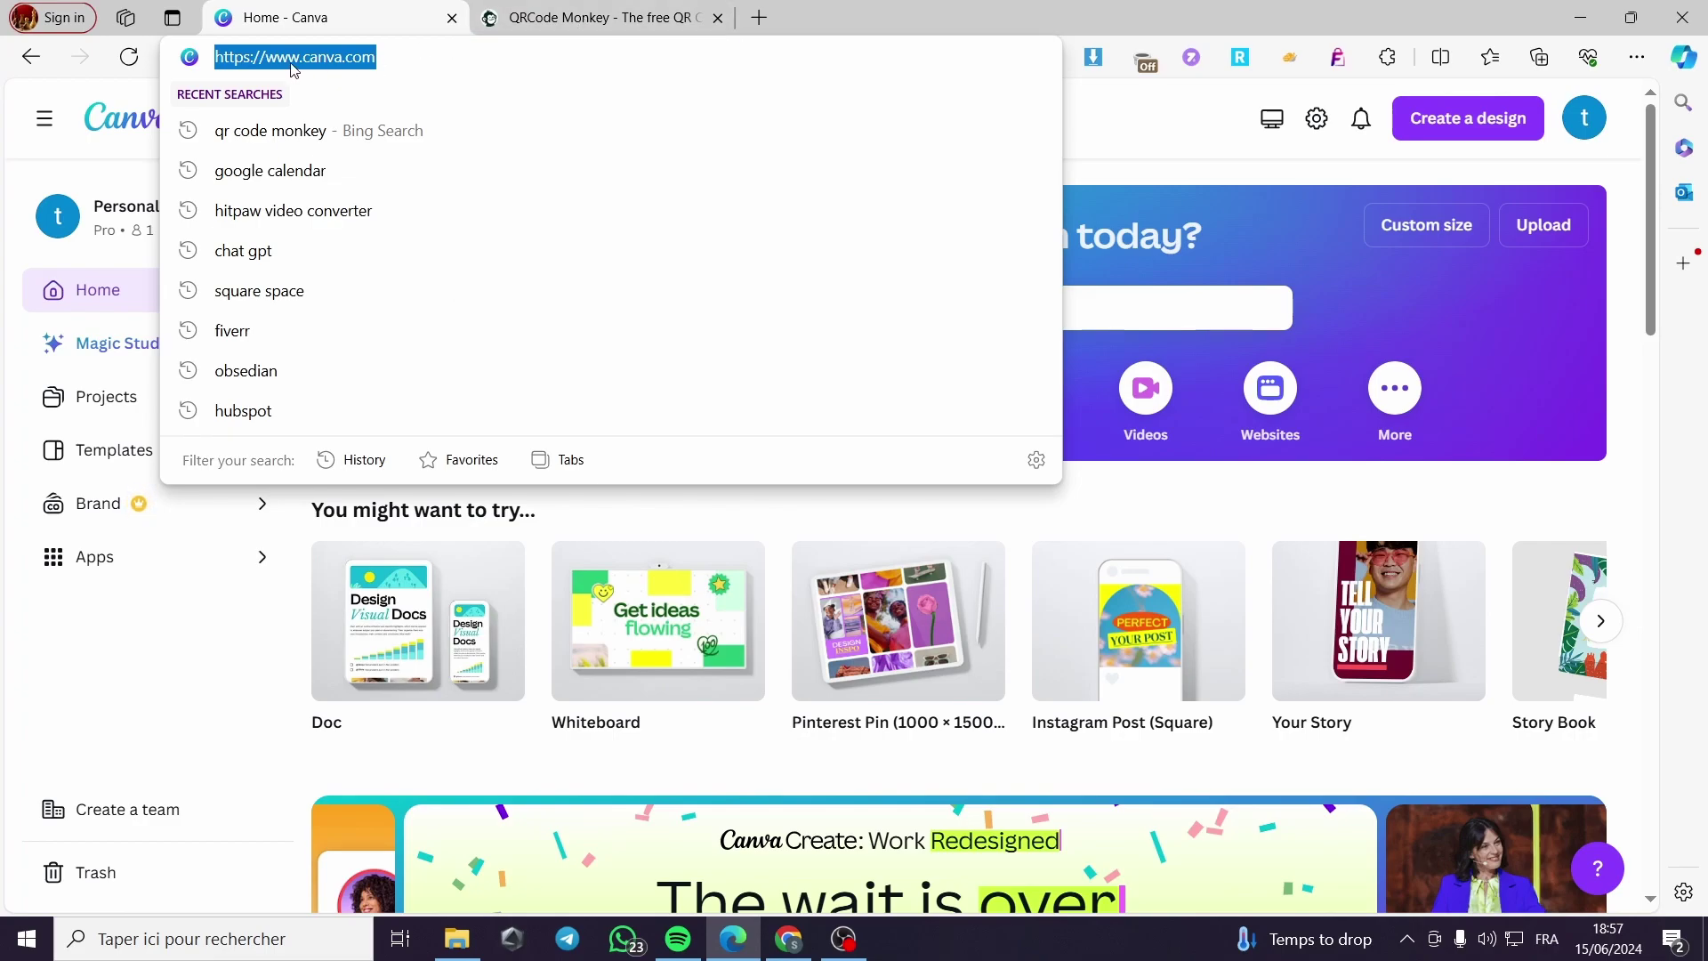
pyautogui.click(634, 36)
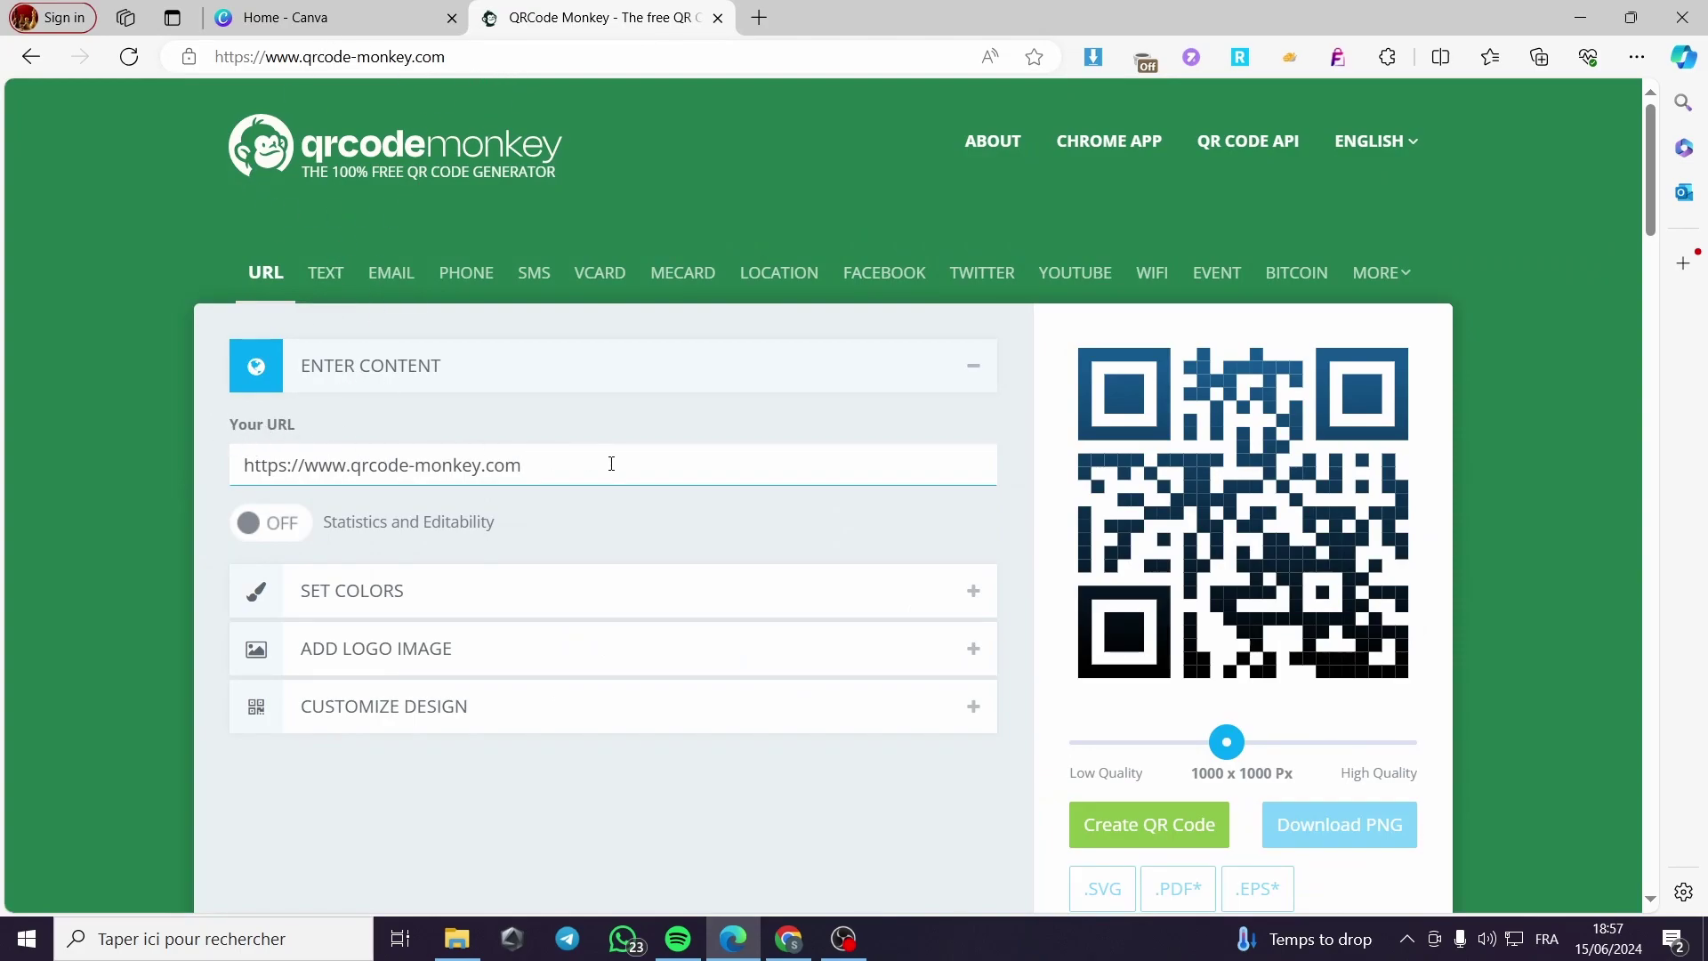
pyautogui.moveTo(611, 464); pyautogui.dragTo(238, 474)
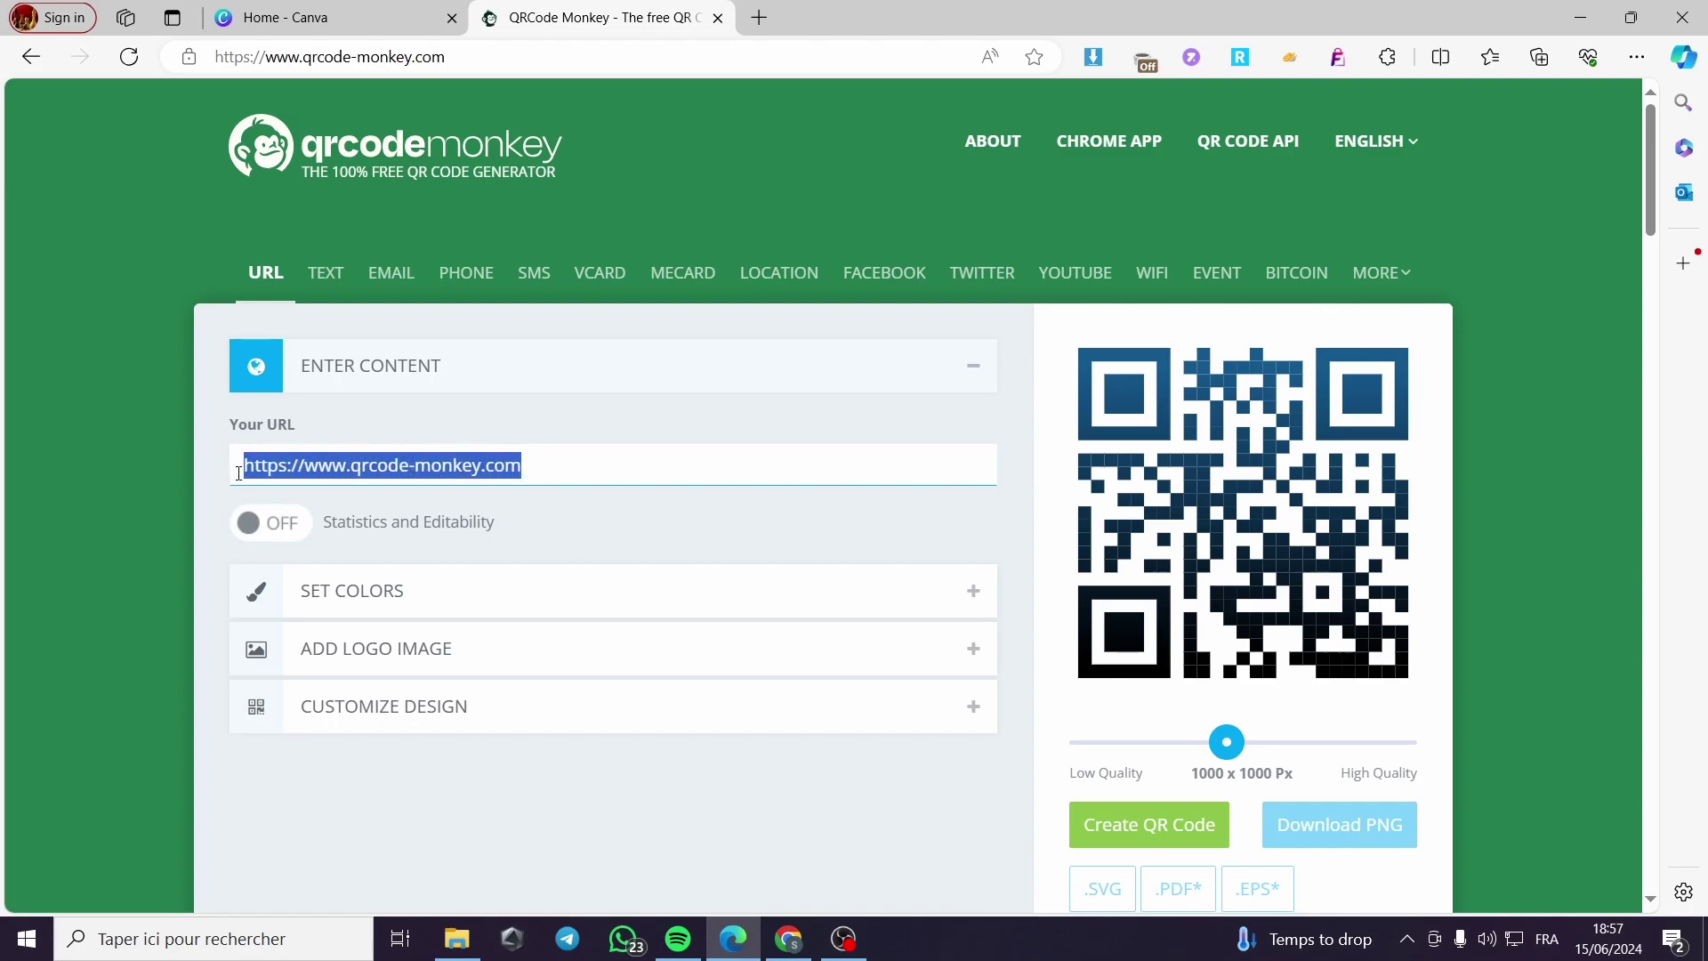
pyautogui.hotkey('ctrl', 'v')
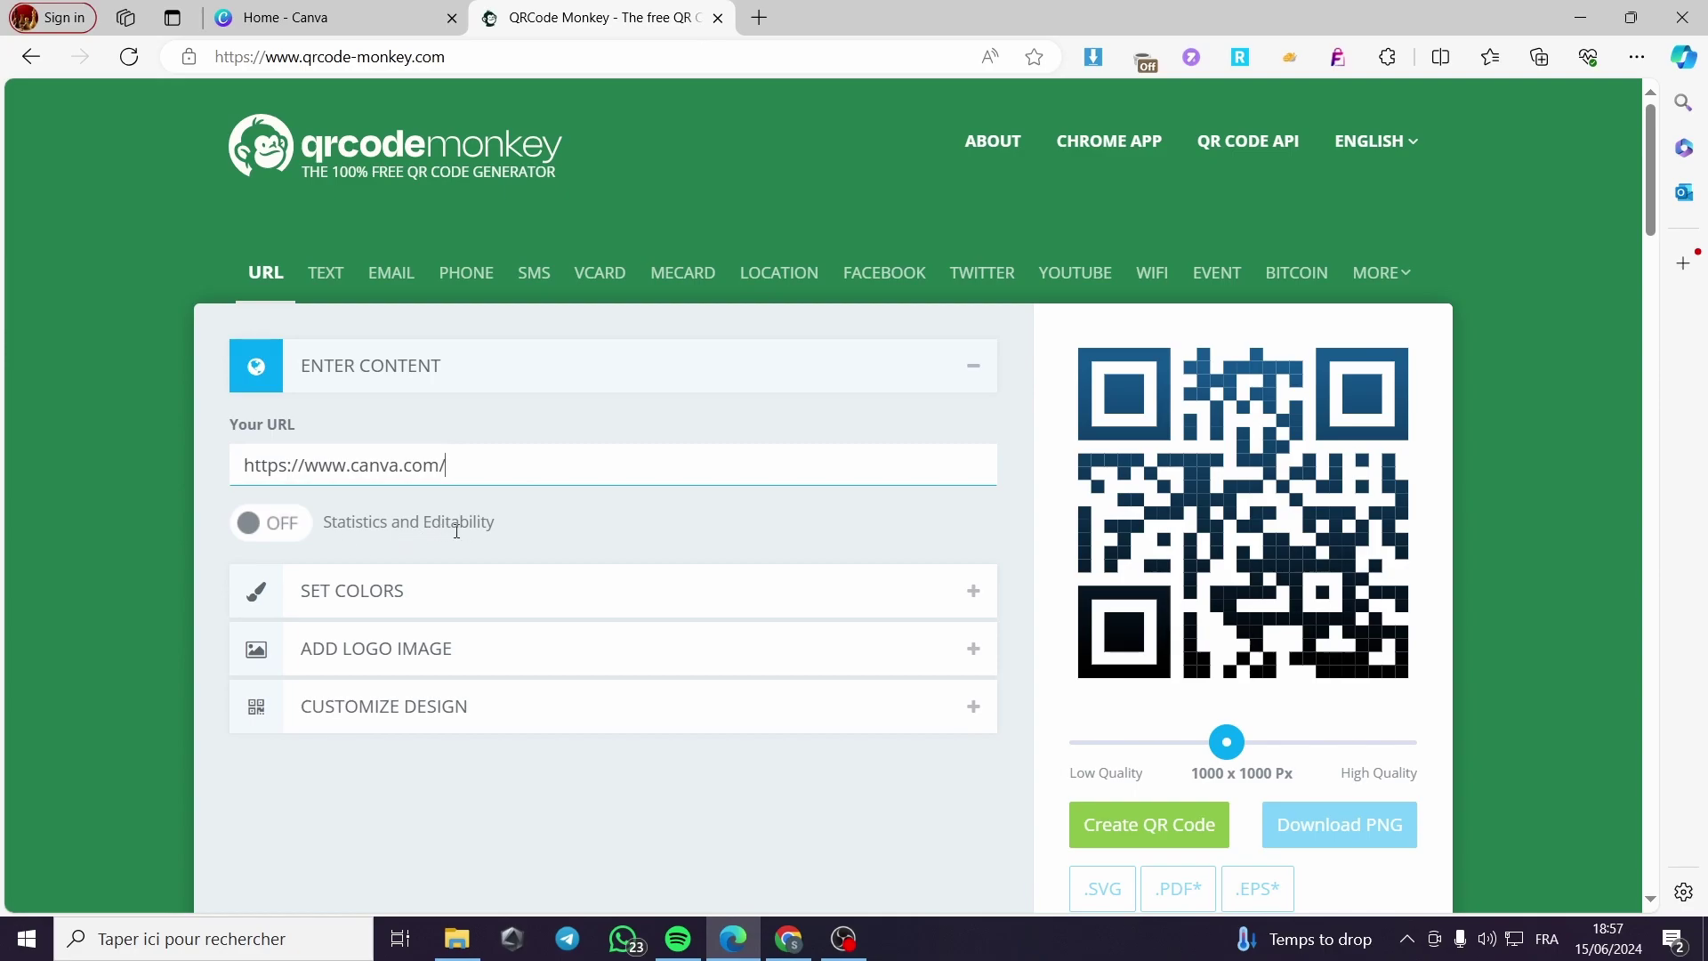
pyautogui.click(275, 523)
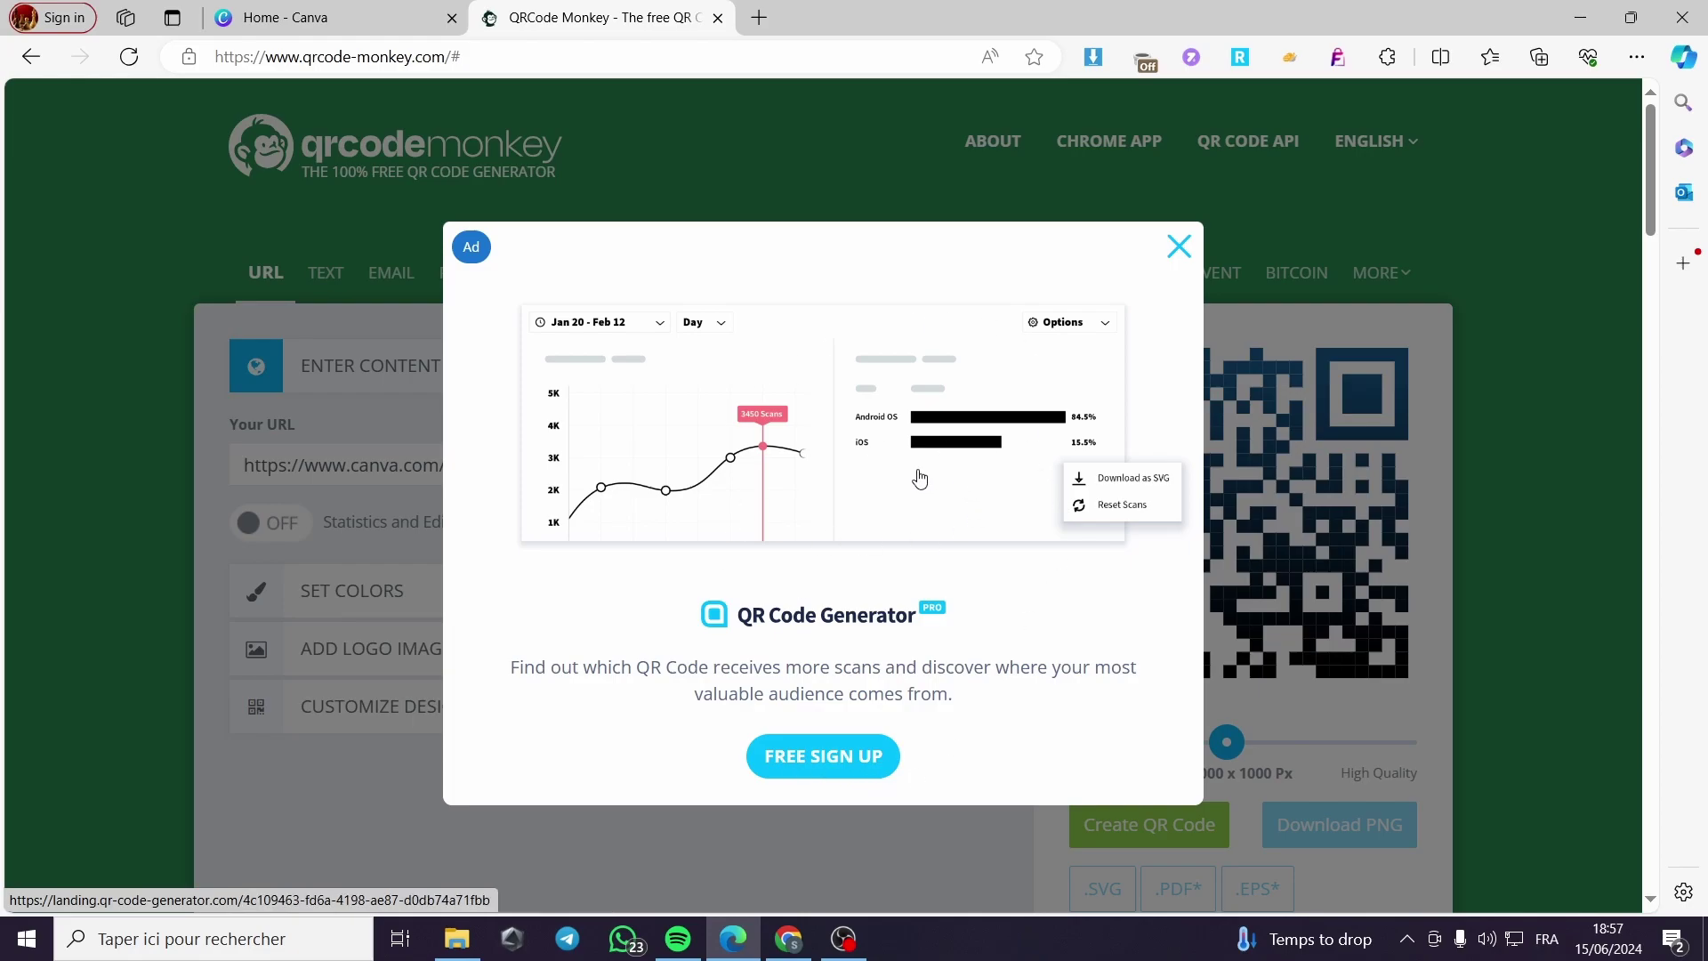
# - Dismiss the advertisement overlay and expand the Set Colors section
pyautogui.click(1174, 255)
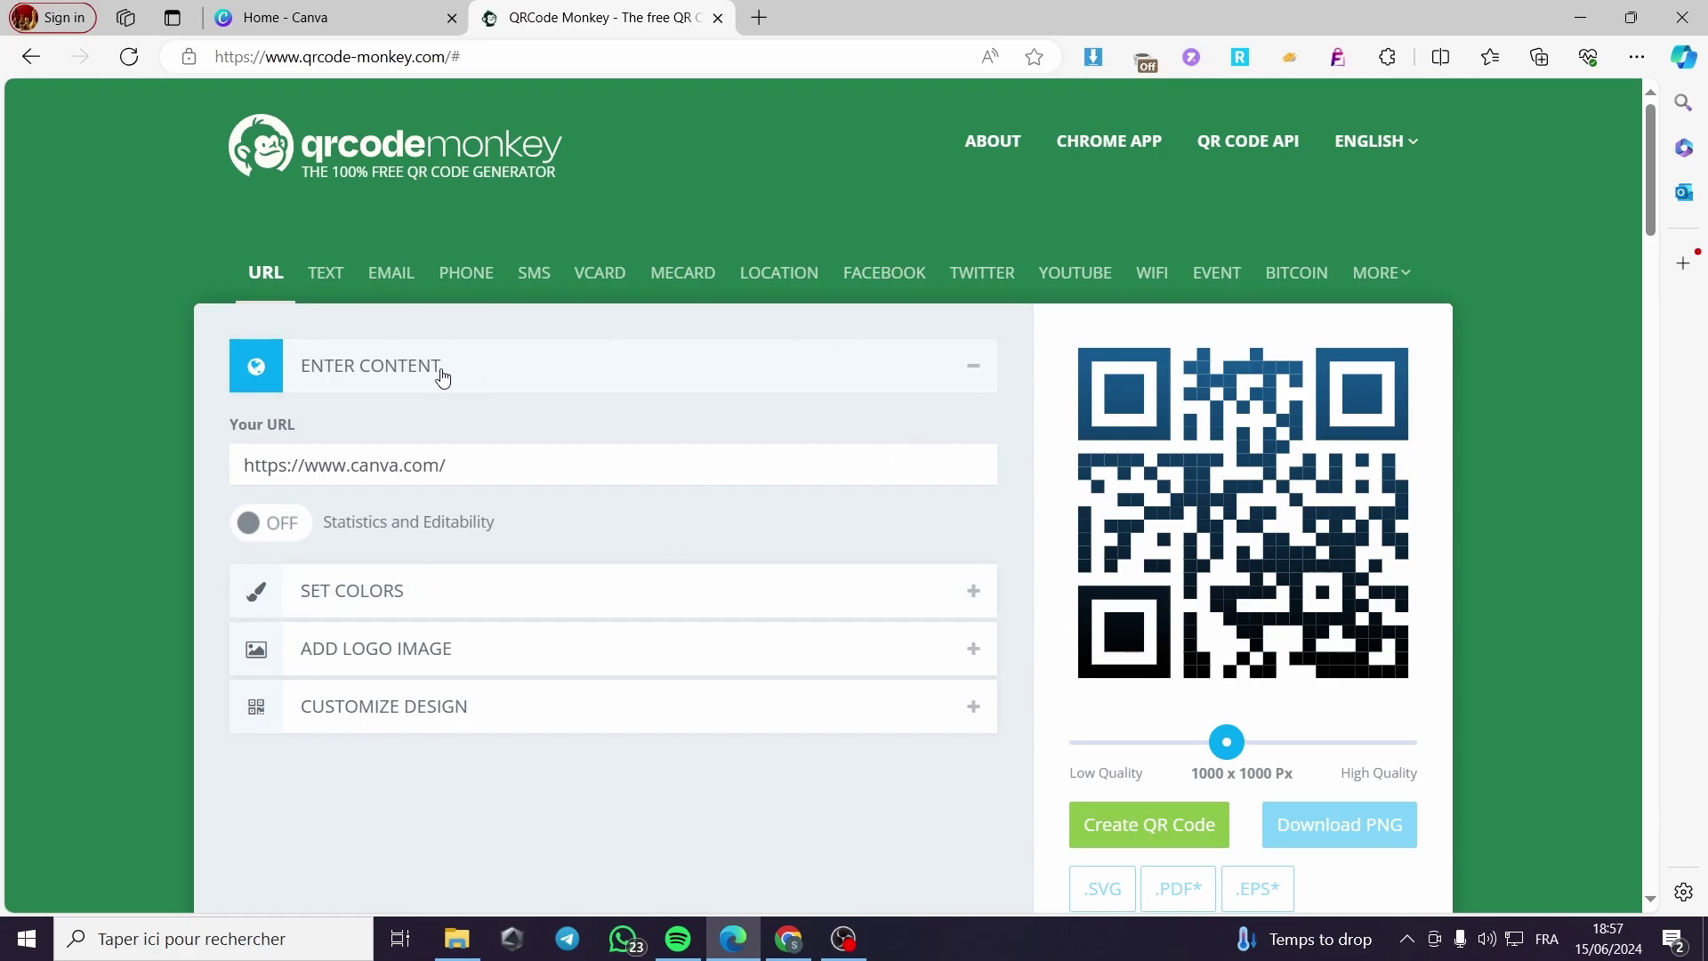
pyautogui.click(371, 377)
pyautogui.click(377, 380)
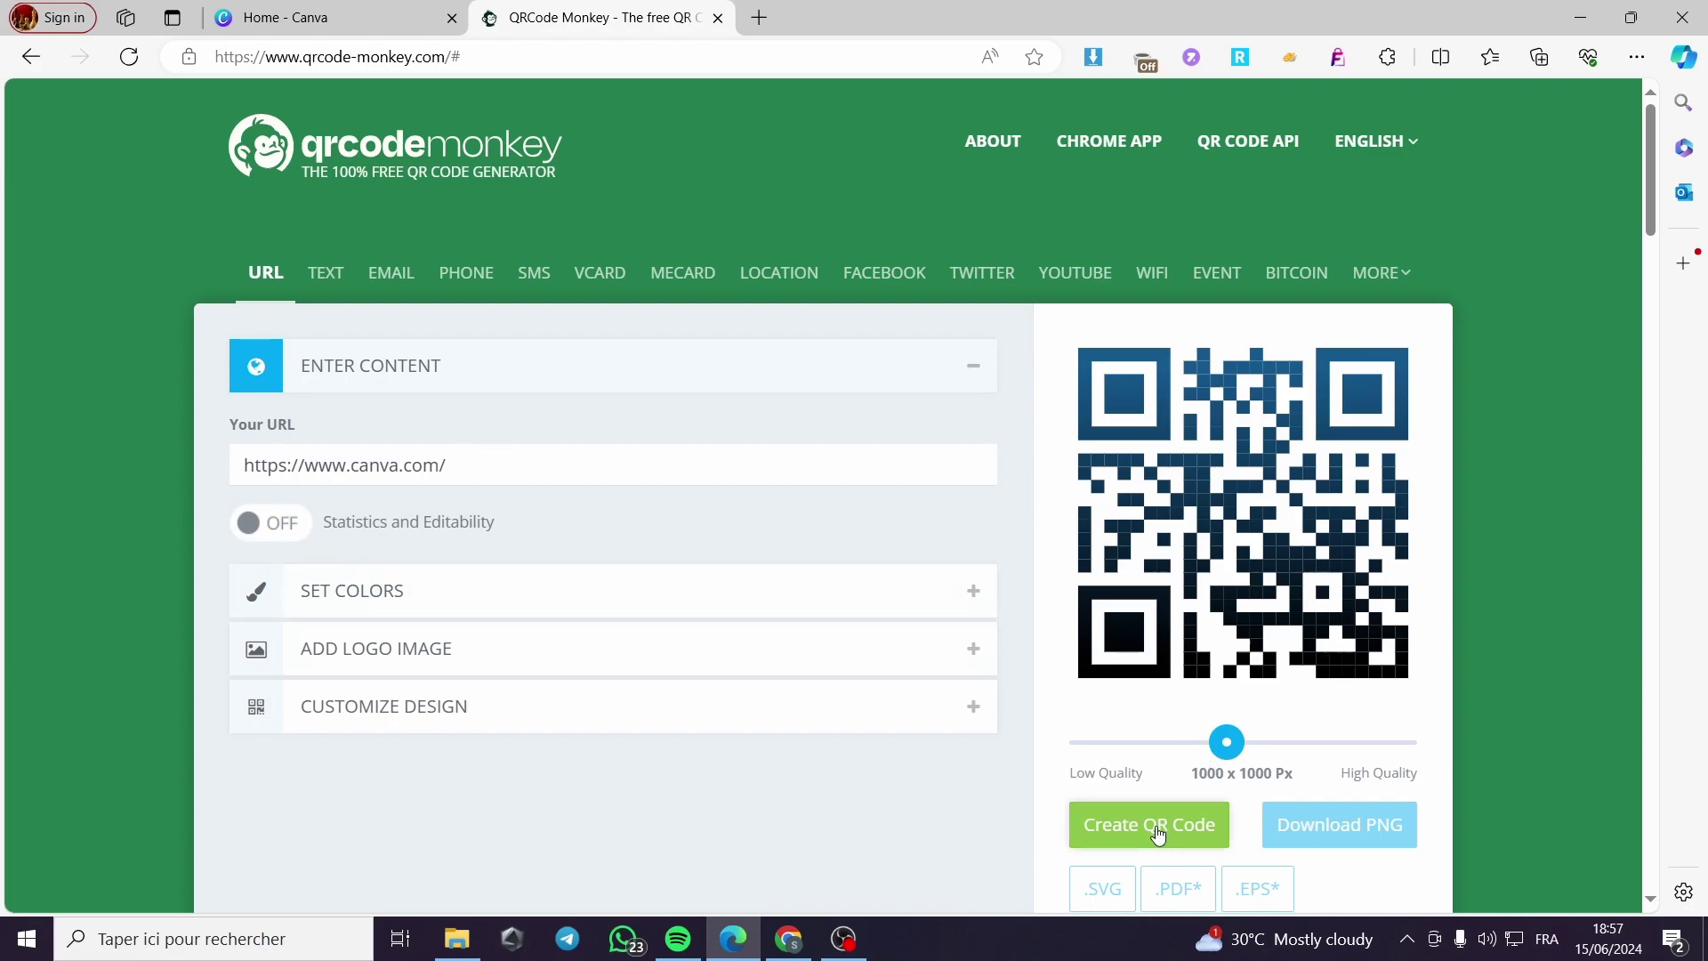
pyautogui.click(568, 585)
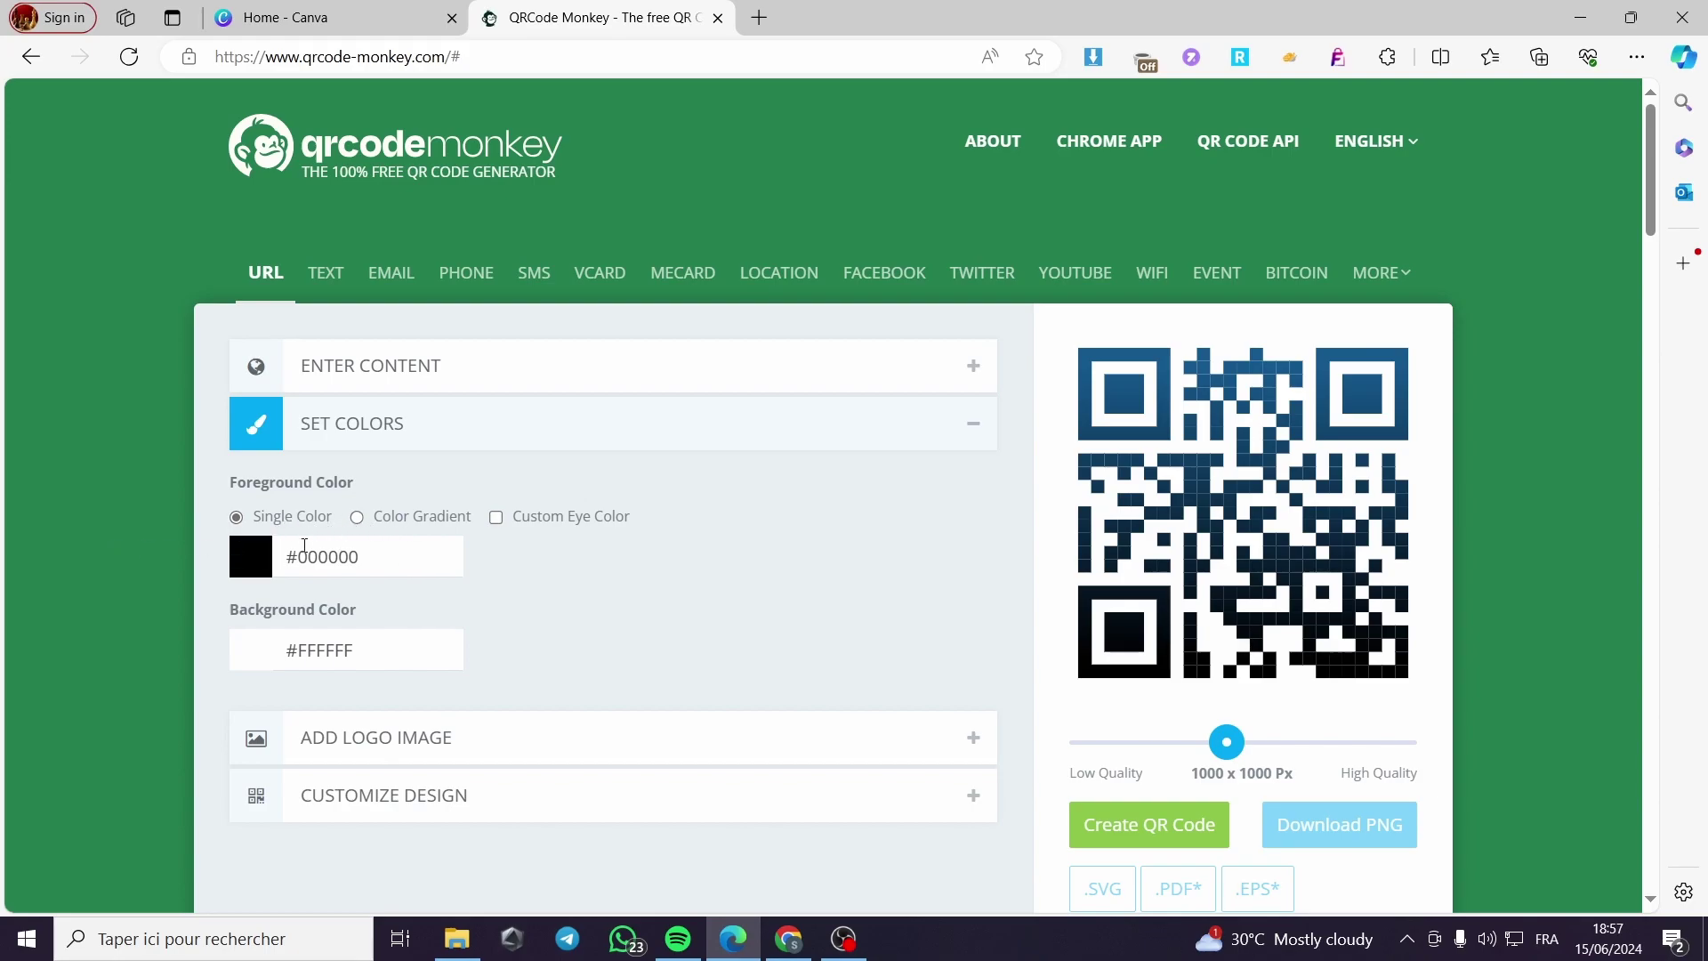
# - Switch the foreground to Color Gradient, enable Custom Eye Color, and set the second eye colour to #0B59F8
pyautogui.click(400, 519)
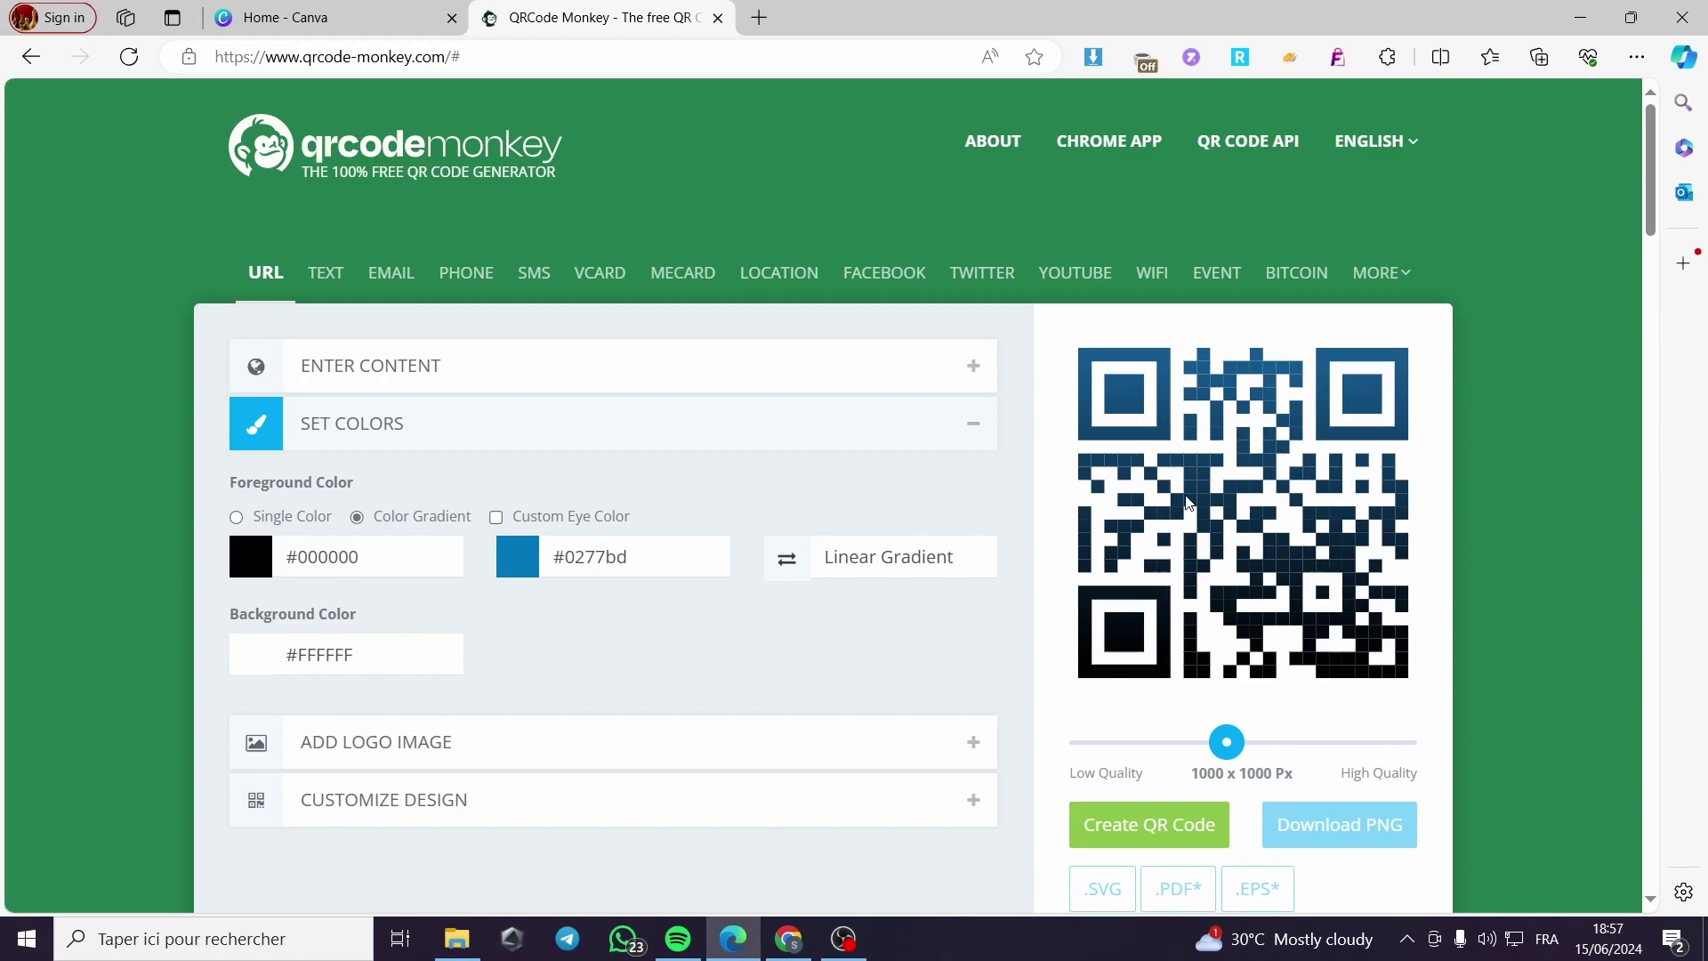
pyautogui.click(497, 516)
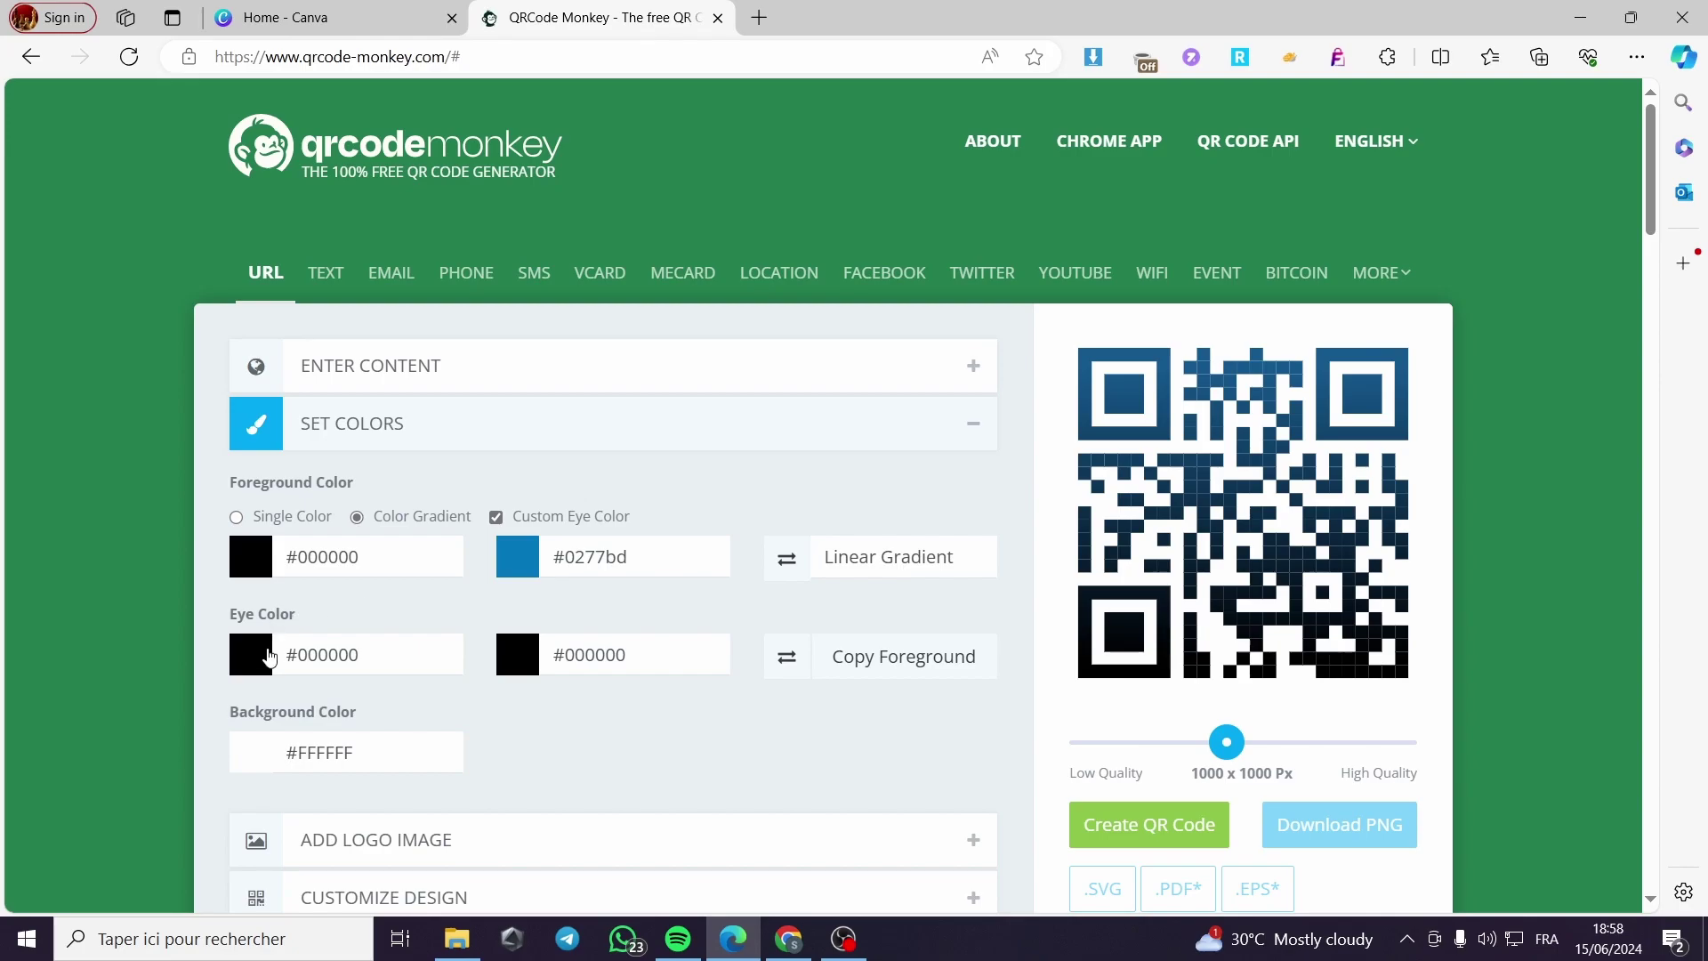
pyautogui.click(525, 658)
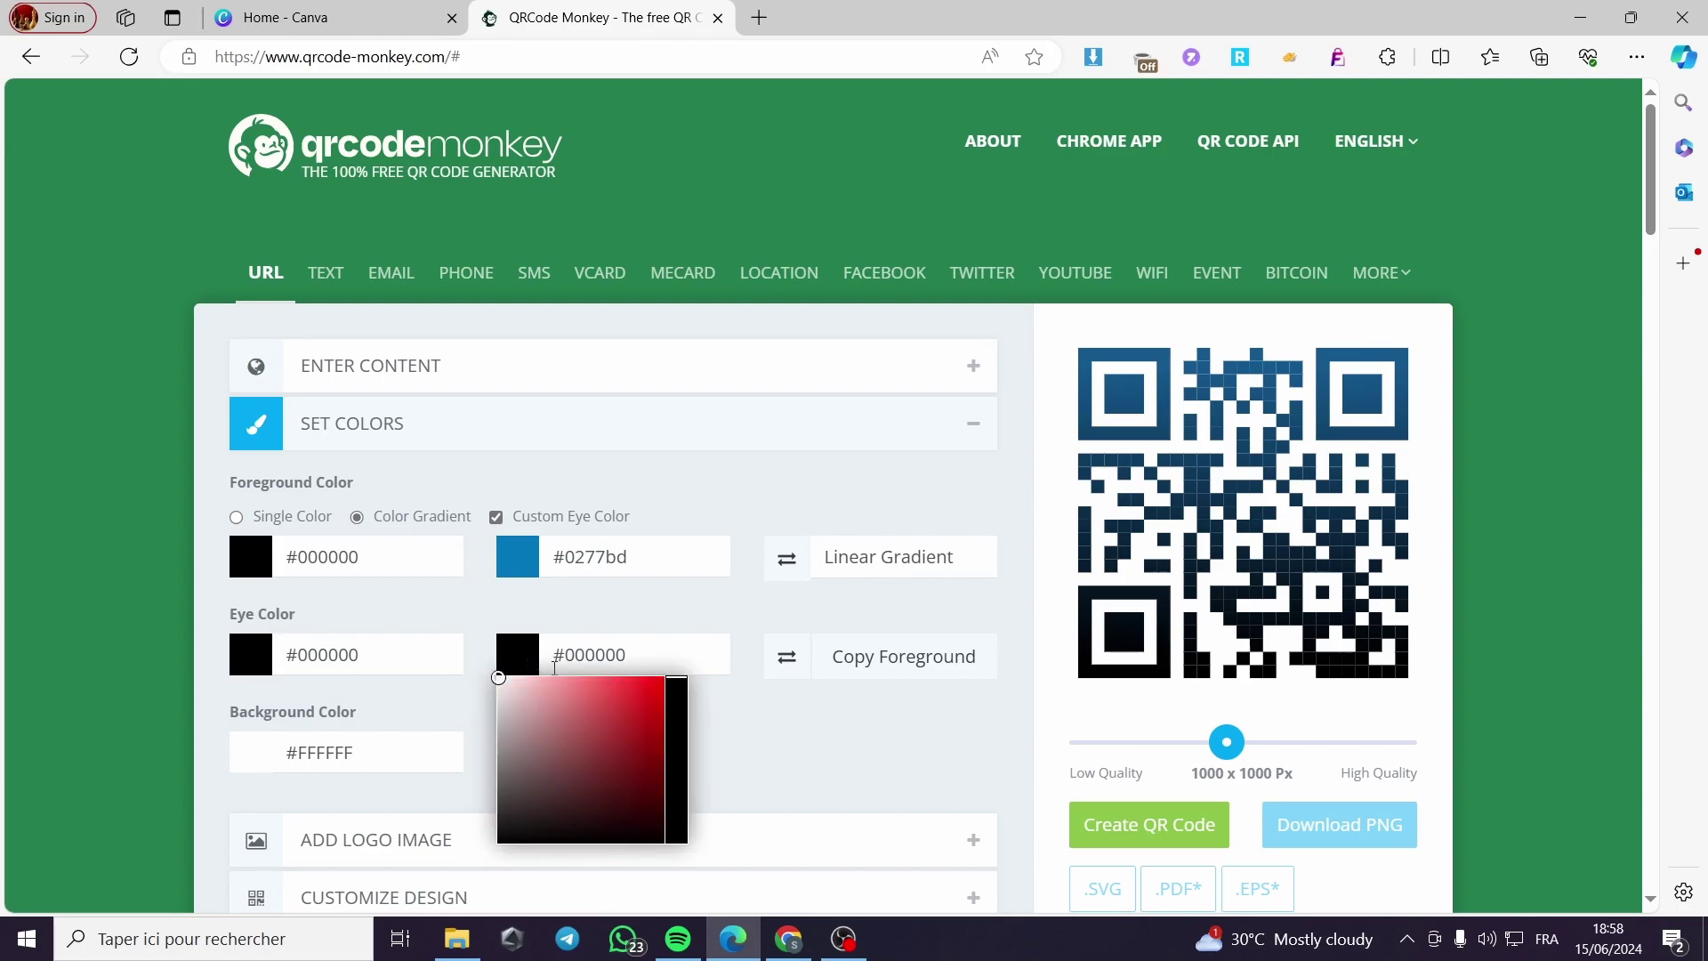
pyautogui.click(614, 693)
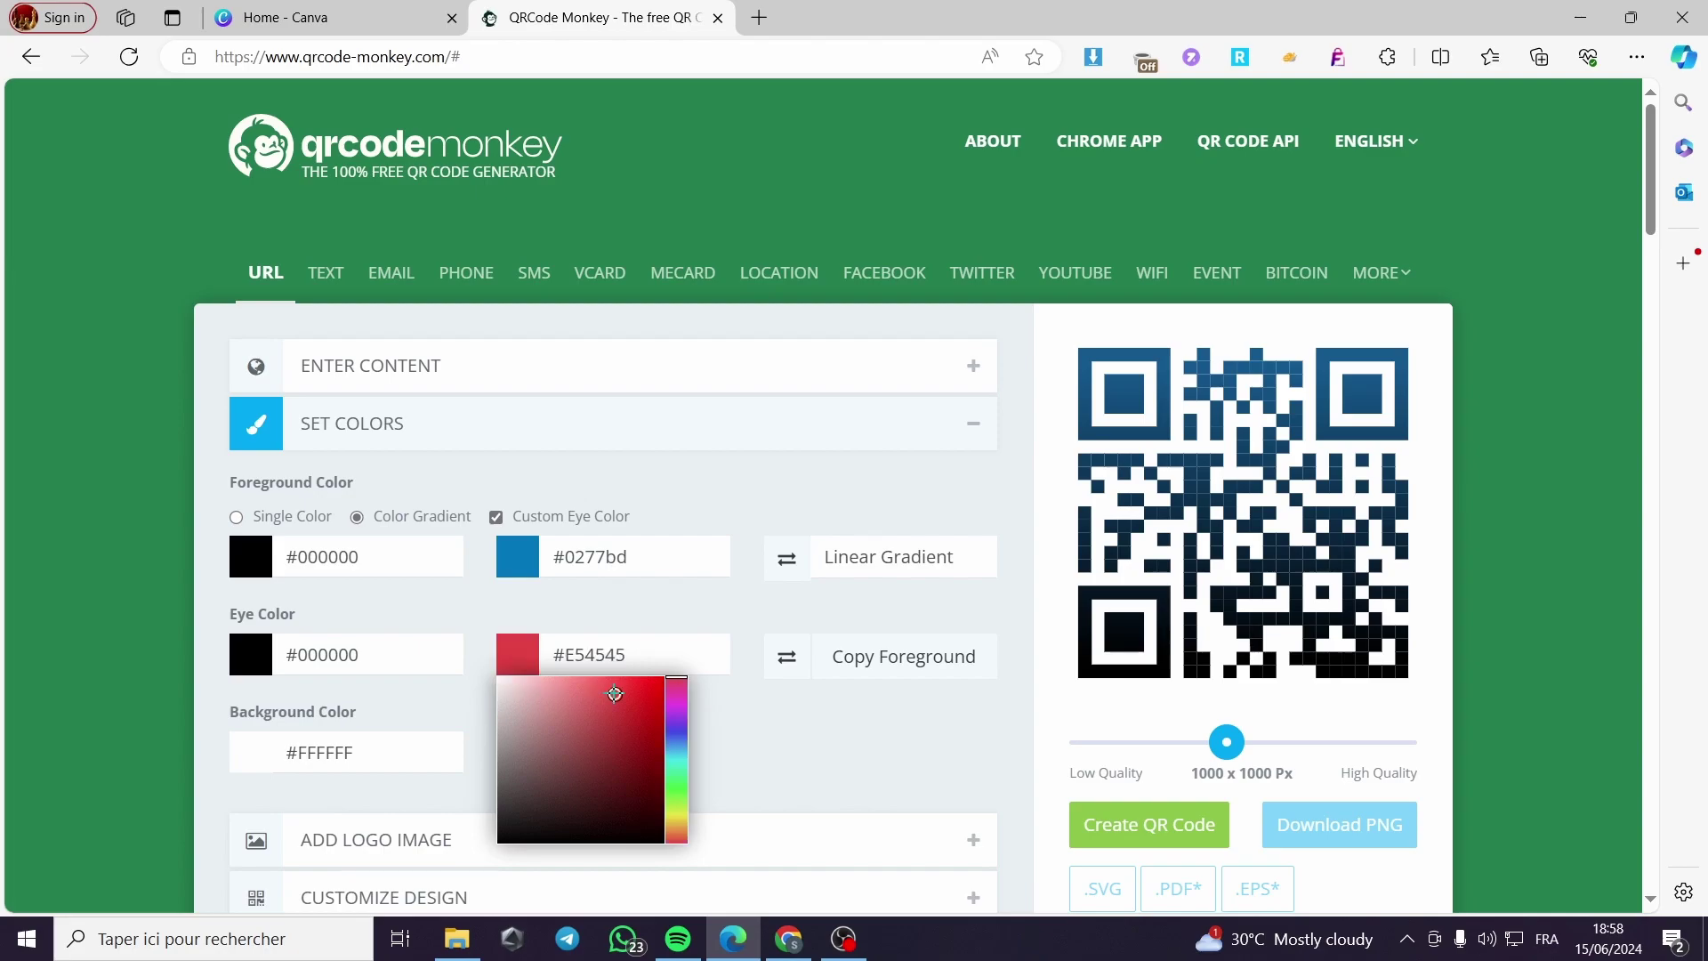
pyautogui.moveTo(614, 693); pyautogui.dragTo(661, 680)
# - Set the first eye colour to violet #C43EE8
pyautogui.click(259, 665)
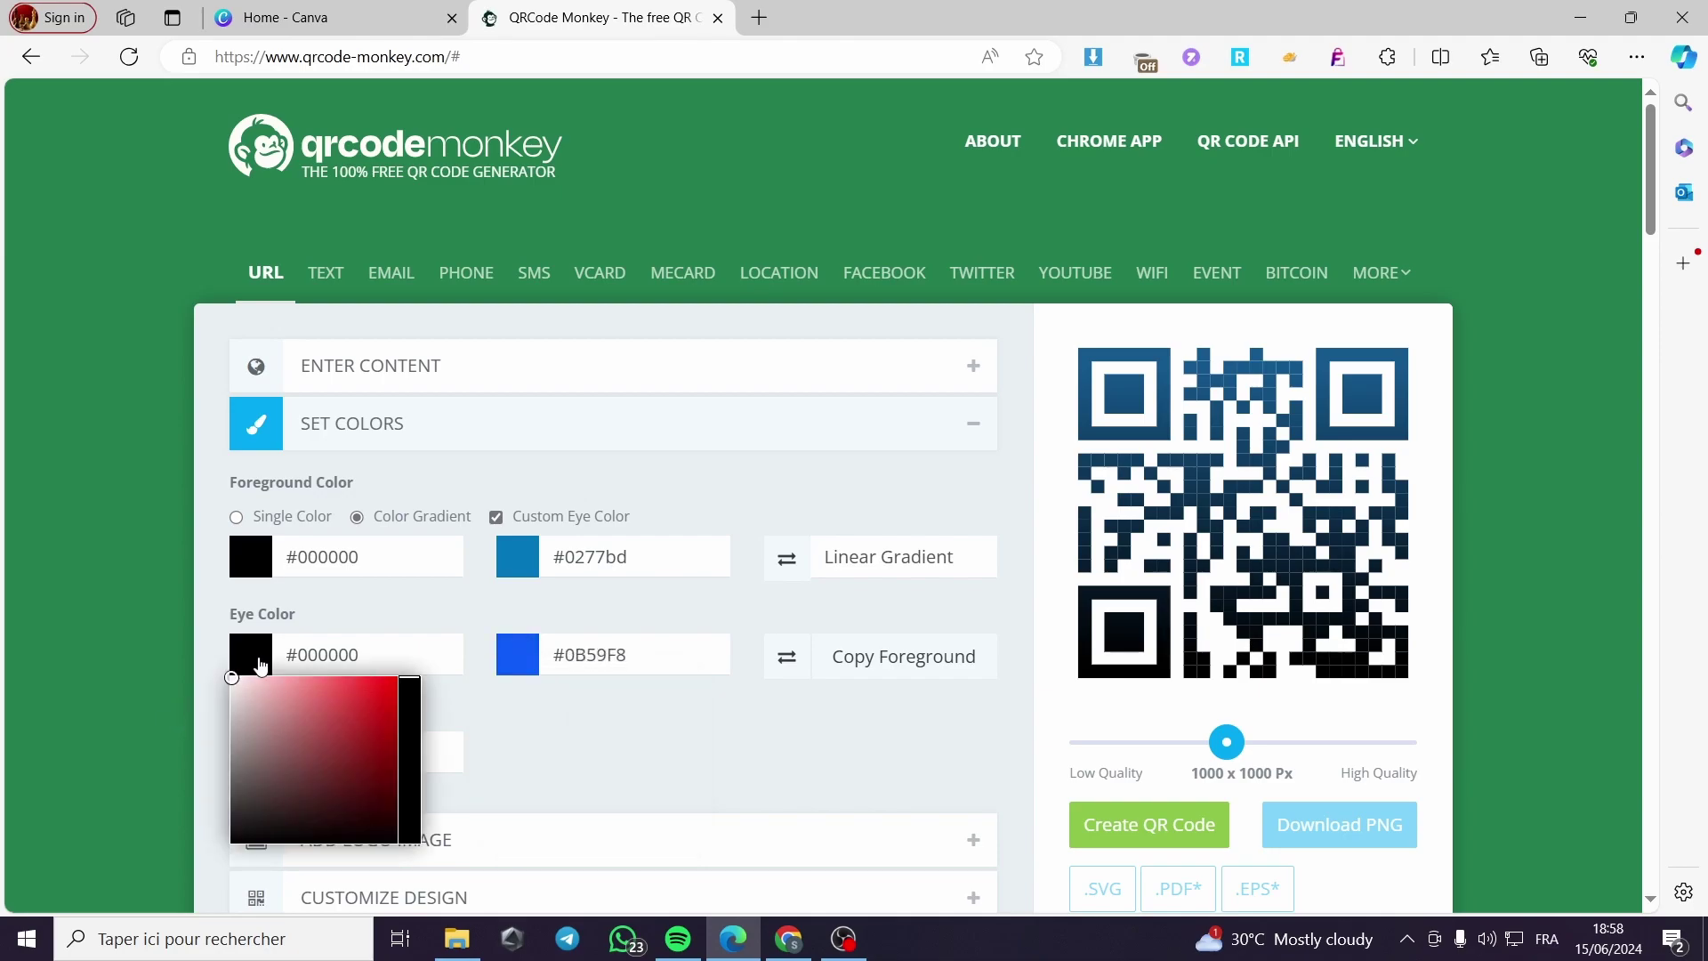
pyautogui.scroll(-1, 412, 722)
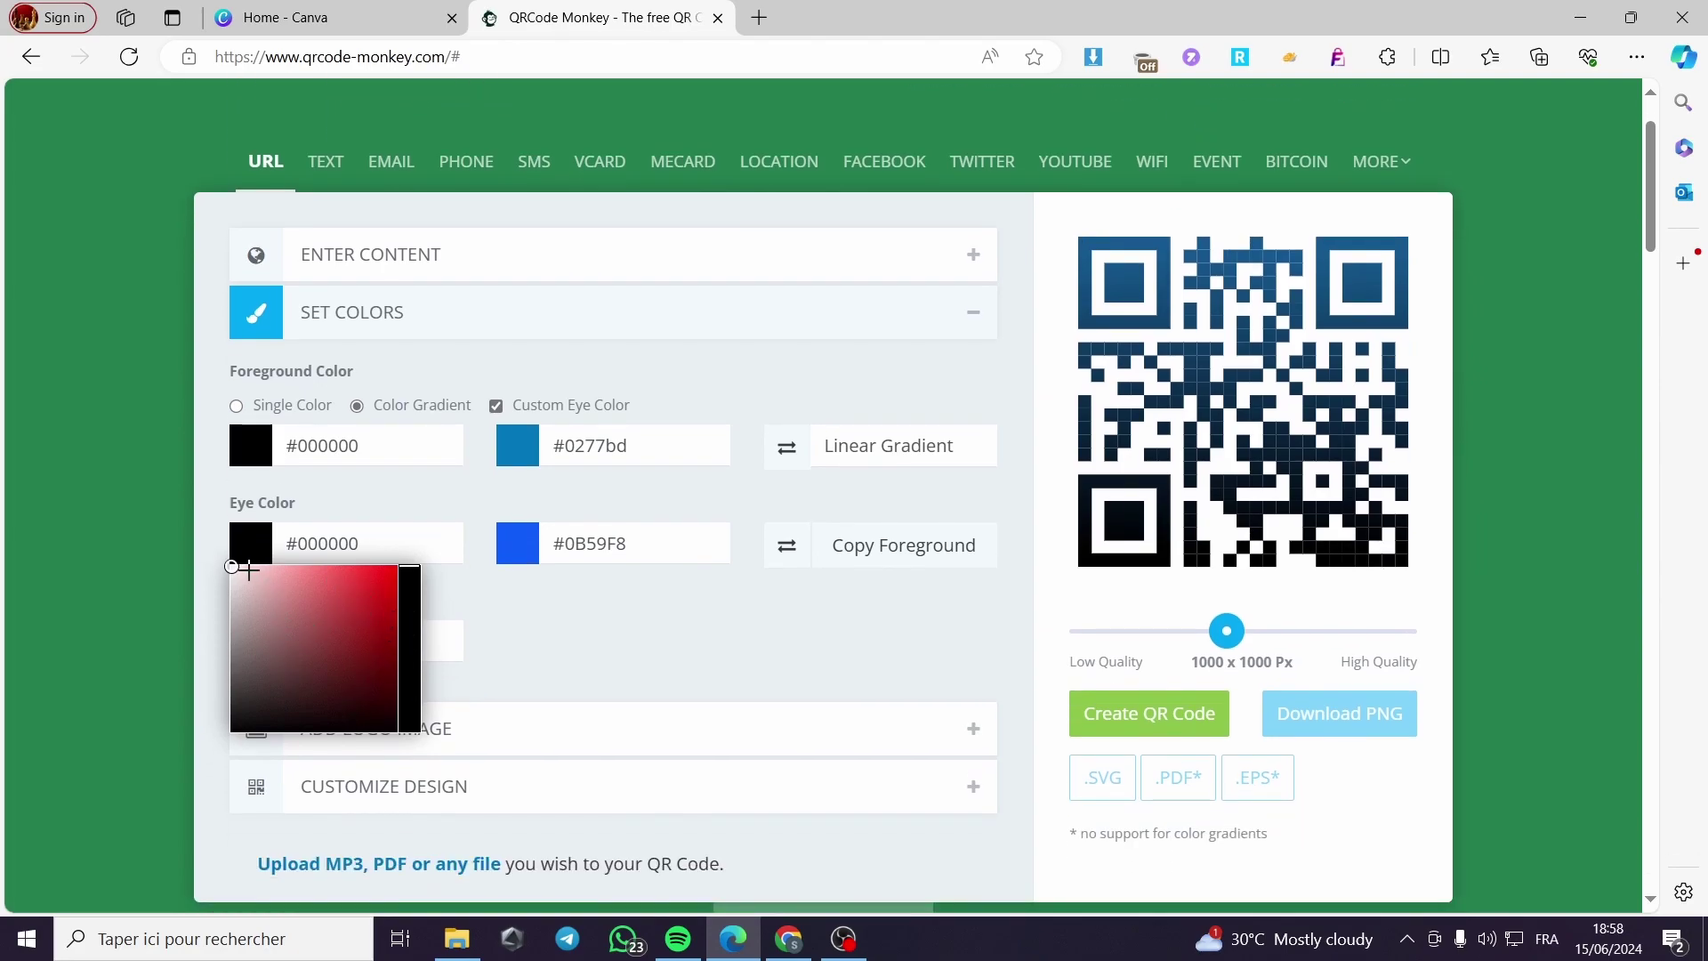
pyautogui.moveTo(235, 569); pyautogui.dragTo(323, 589)
pyautogui.moveTo(419, 615)
pyautogui.mouseDown()
pyautogui.moveTo(419, 600)
pyautogui.moveTo(353, 580)
pyautogui.mouseUp()
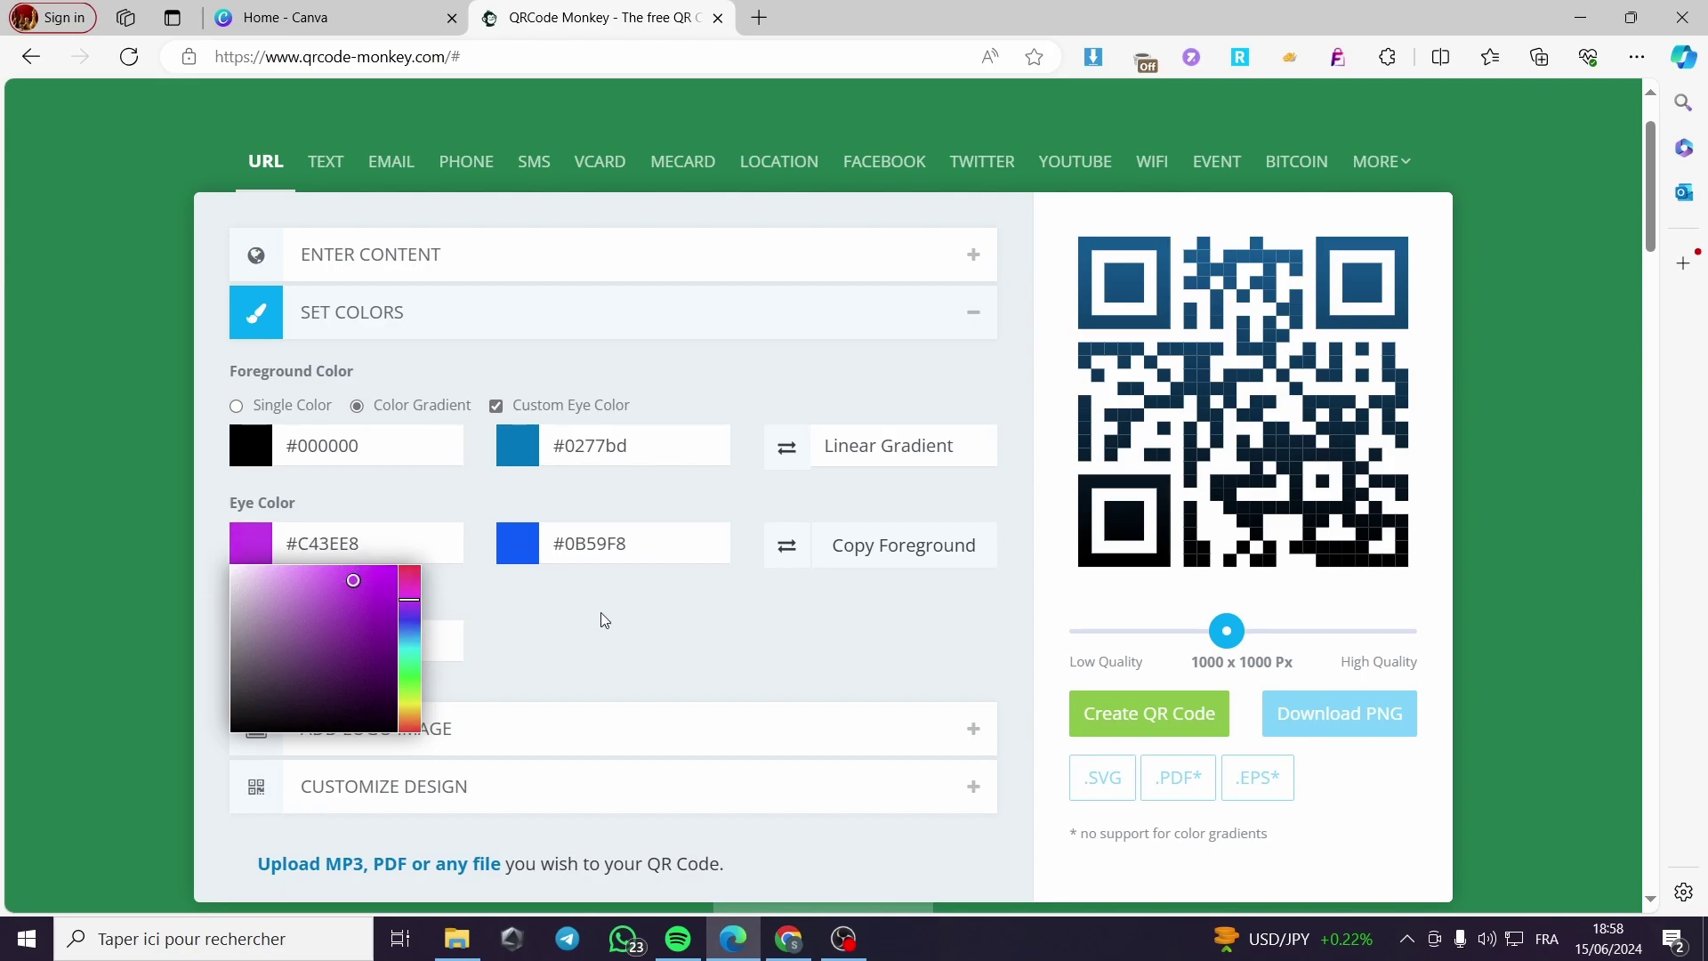
pyautogui.click(495, 616)
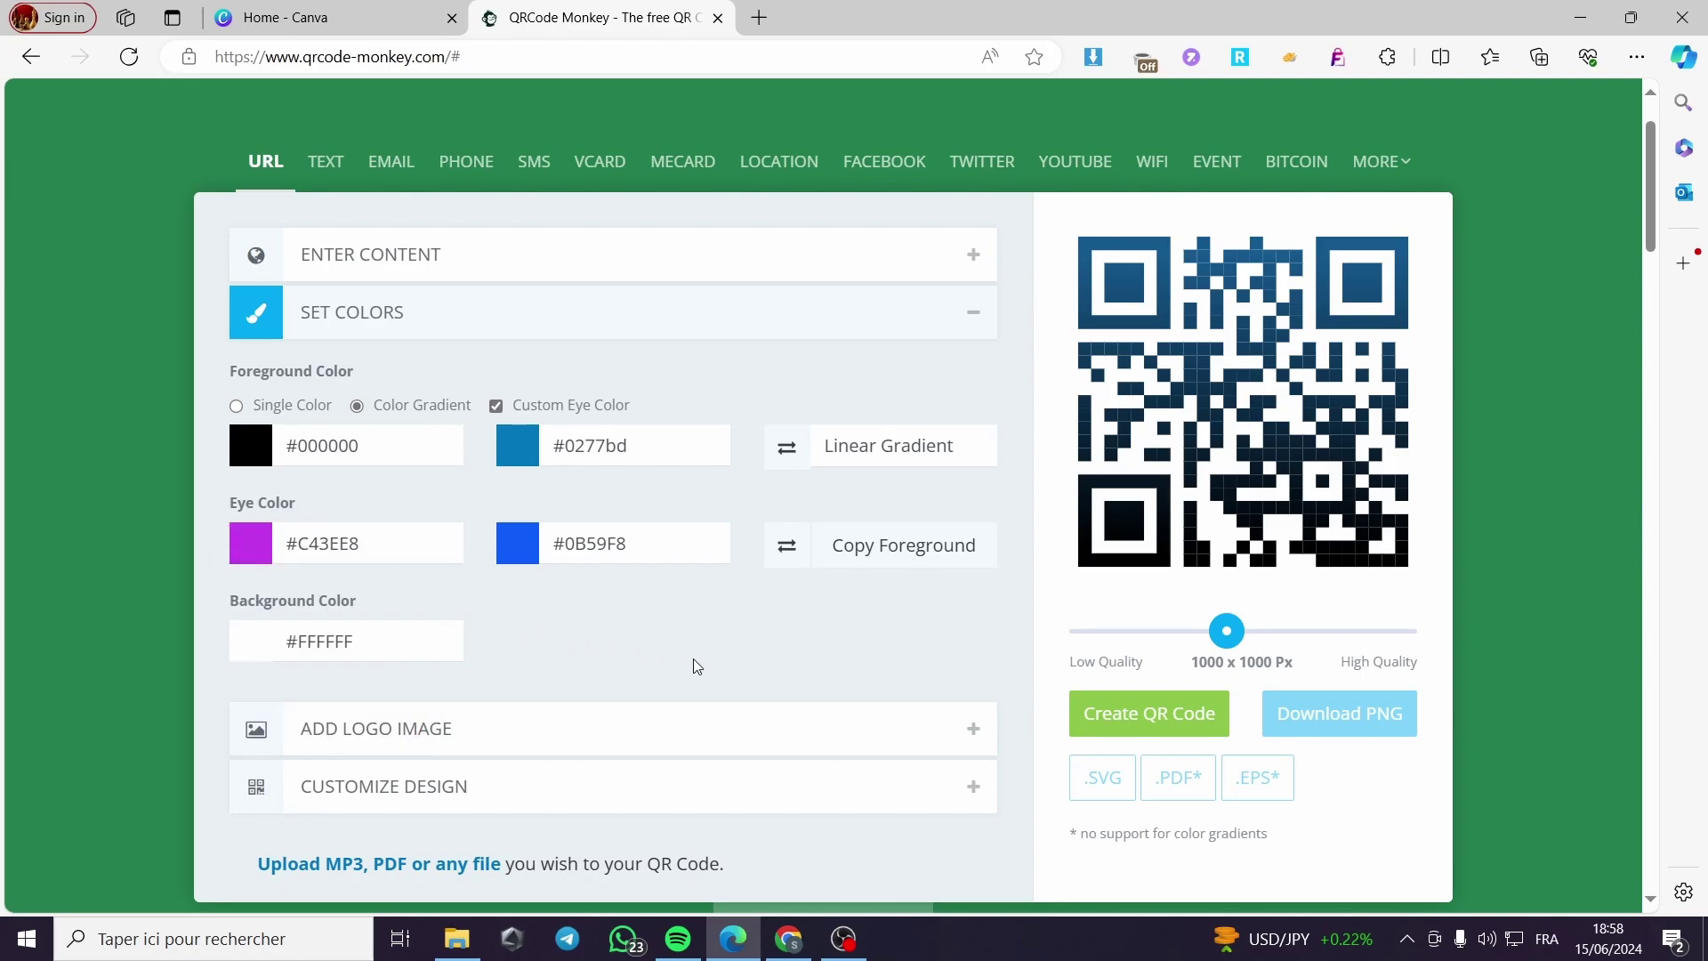
pyautogui.scroll(1, 702, 669)
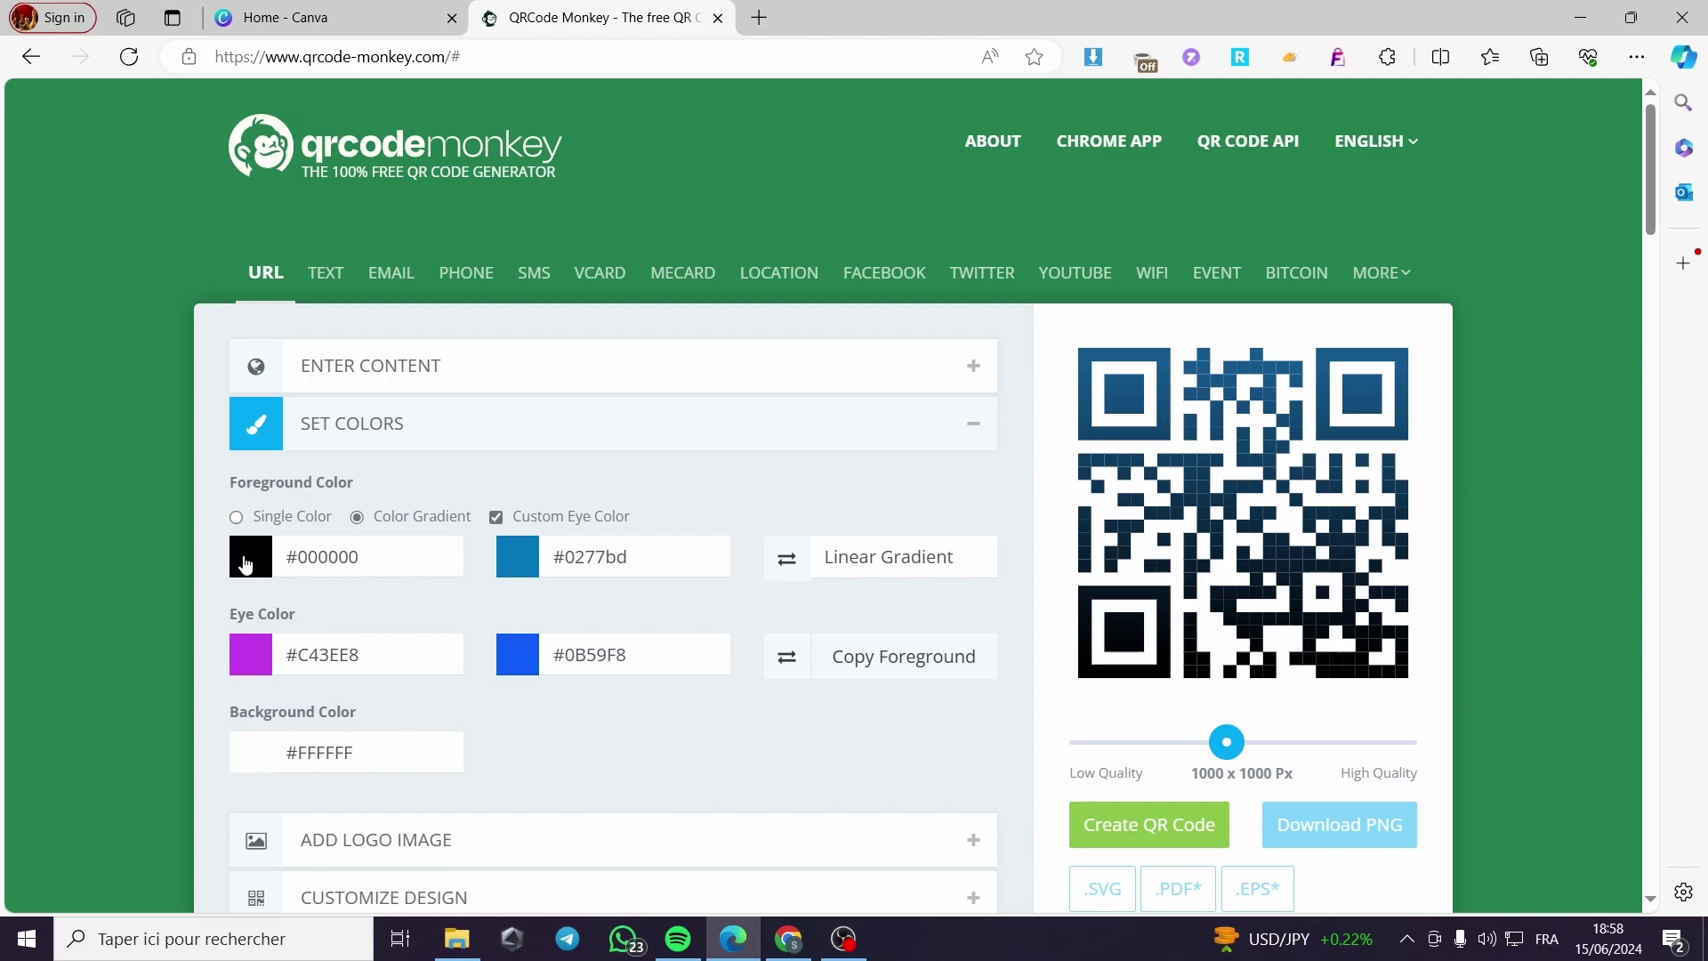
# - Set the foreground gradient colours to red #DD2929 and light blue #55AFE5
pyautogui.click(235, 568)
pyautogui.moveTo(337, 604)
pyautogui.mouseDown()
pyautogui.moveTo(379, 593)
pyautogui.moveTo(367, 600)
pyautogui.mouseUp()
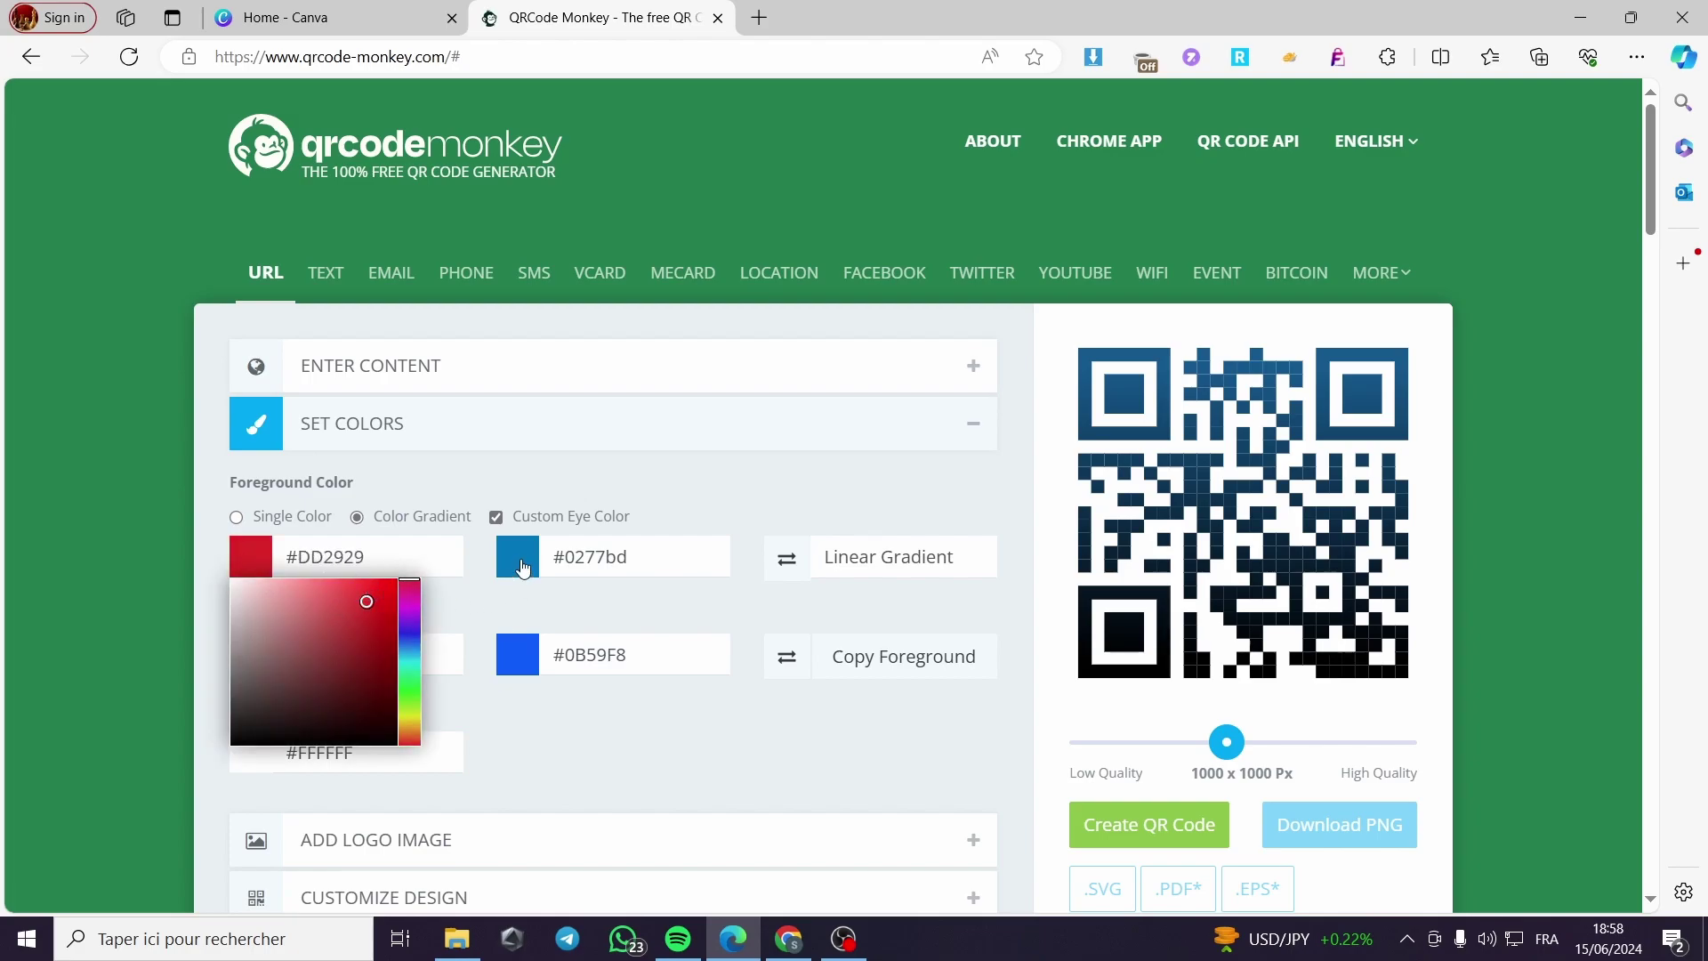
pyautogui.click(523, 571)
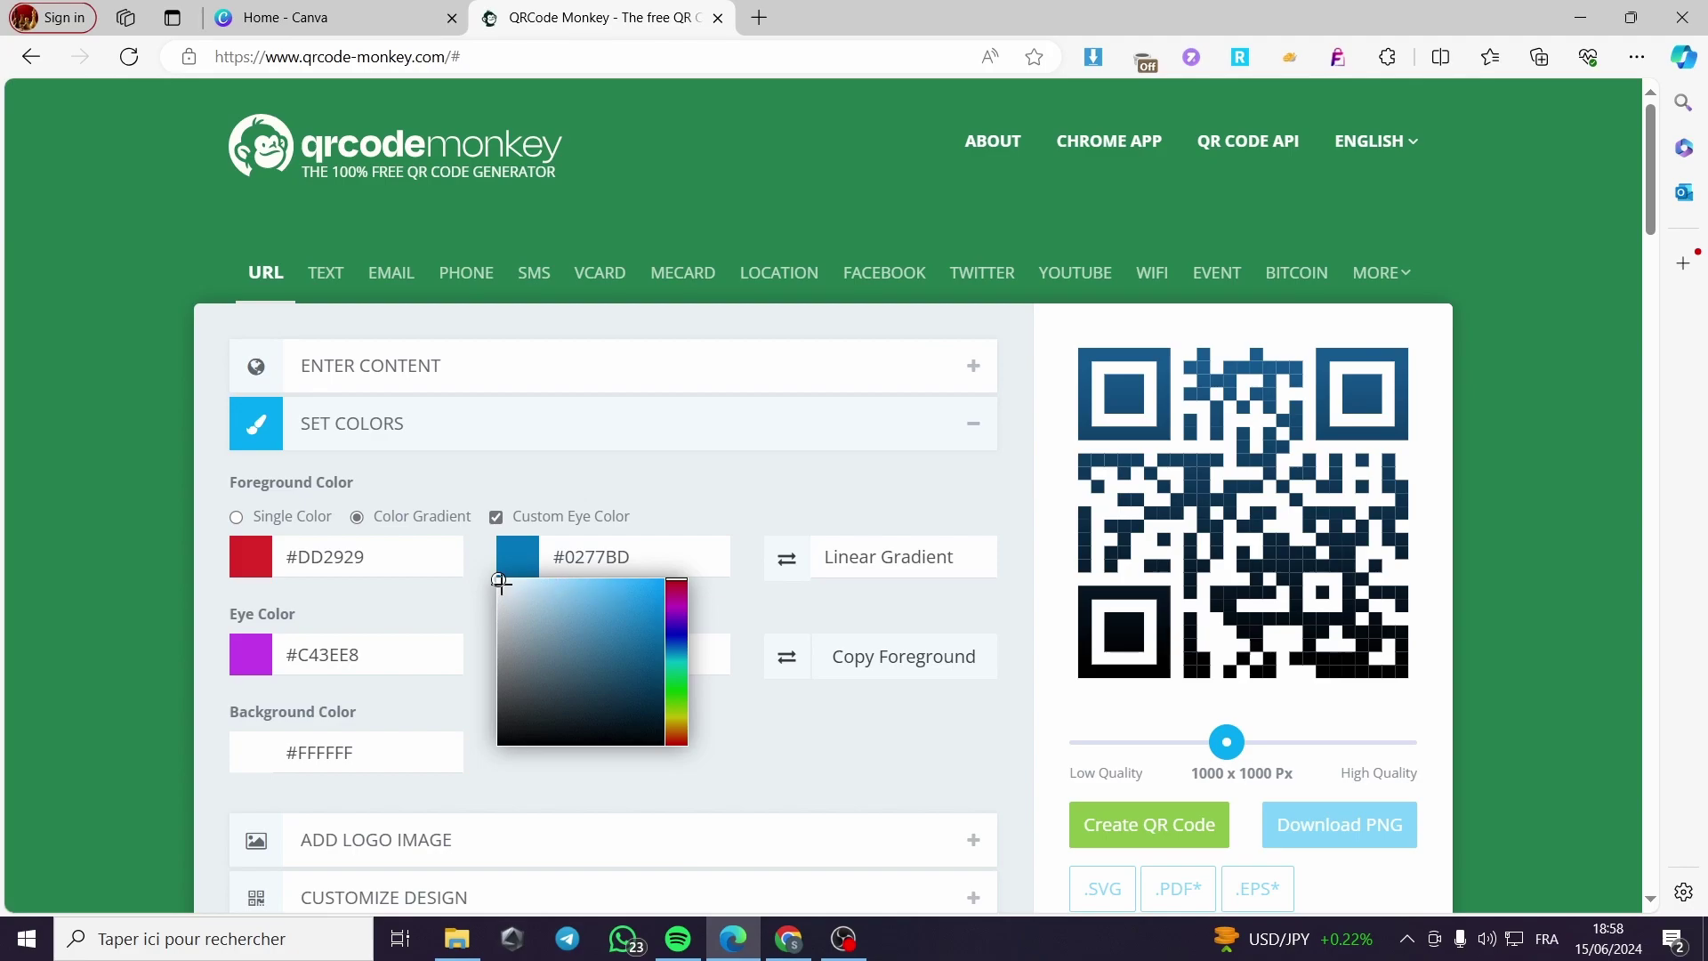
pyautogui.moveTo(499, 582); pyautogui.dragTo(602, 599)
pyautogui.click(800, 622)
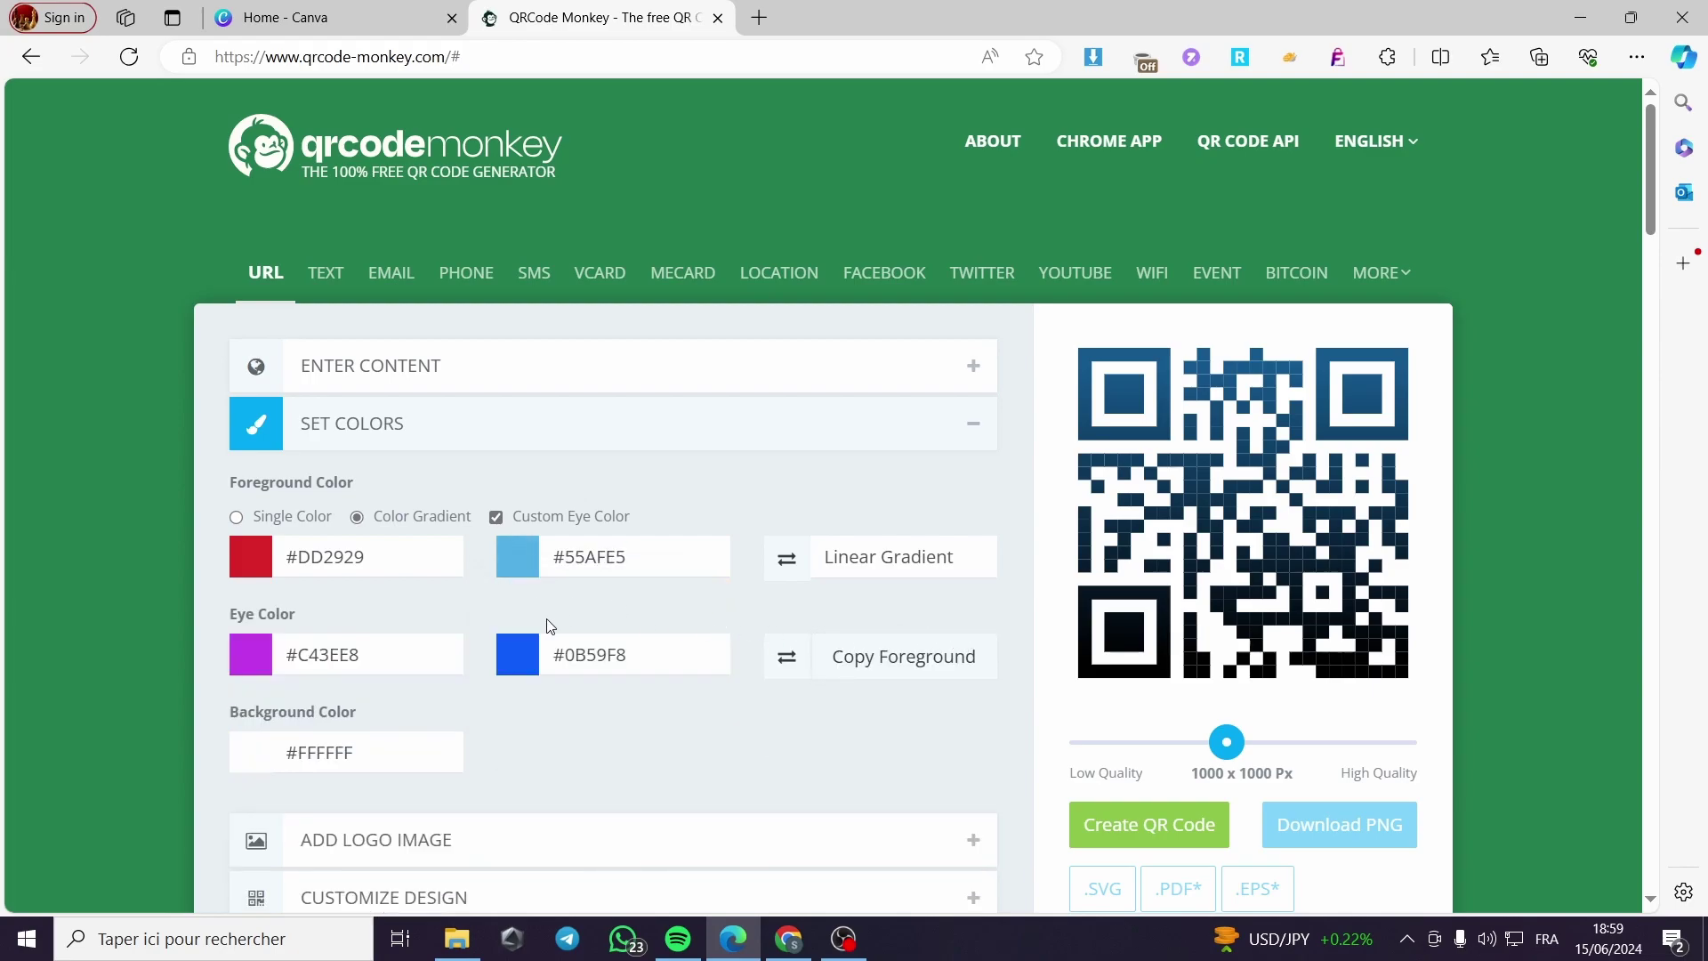
# - Turn off custom eye colours and tint the background pale pink
pyautogui.click(496, 518)
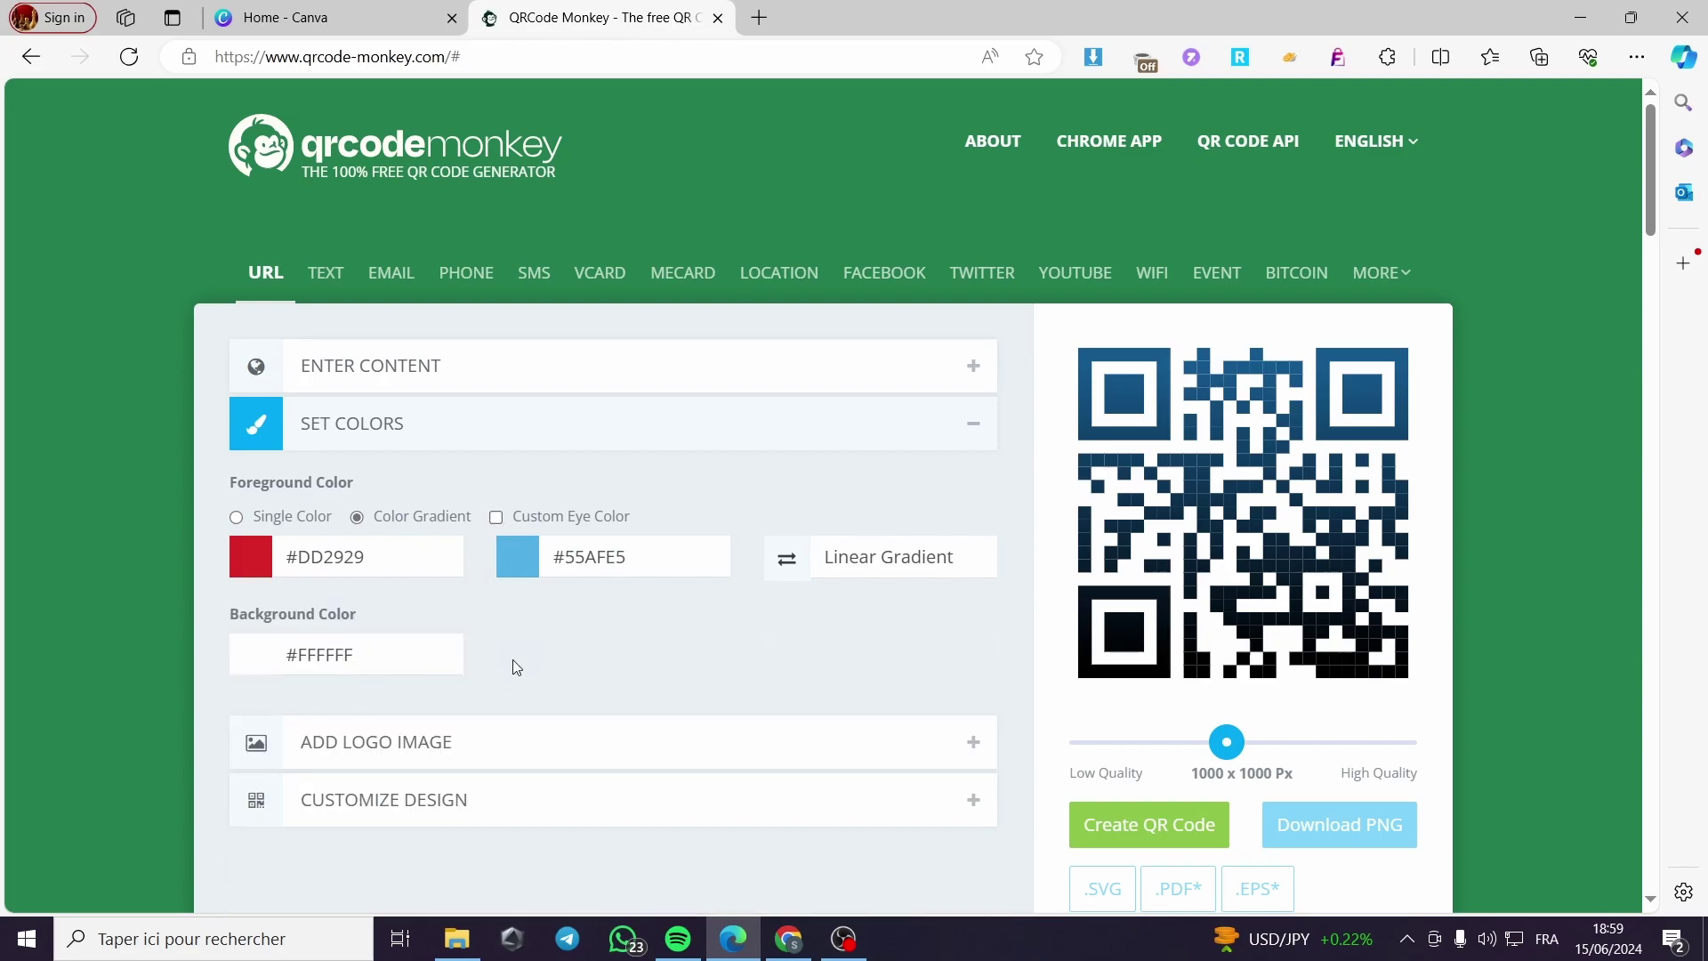
pyautogui.click(254, 658)
pyautogui.click(377, 693)
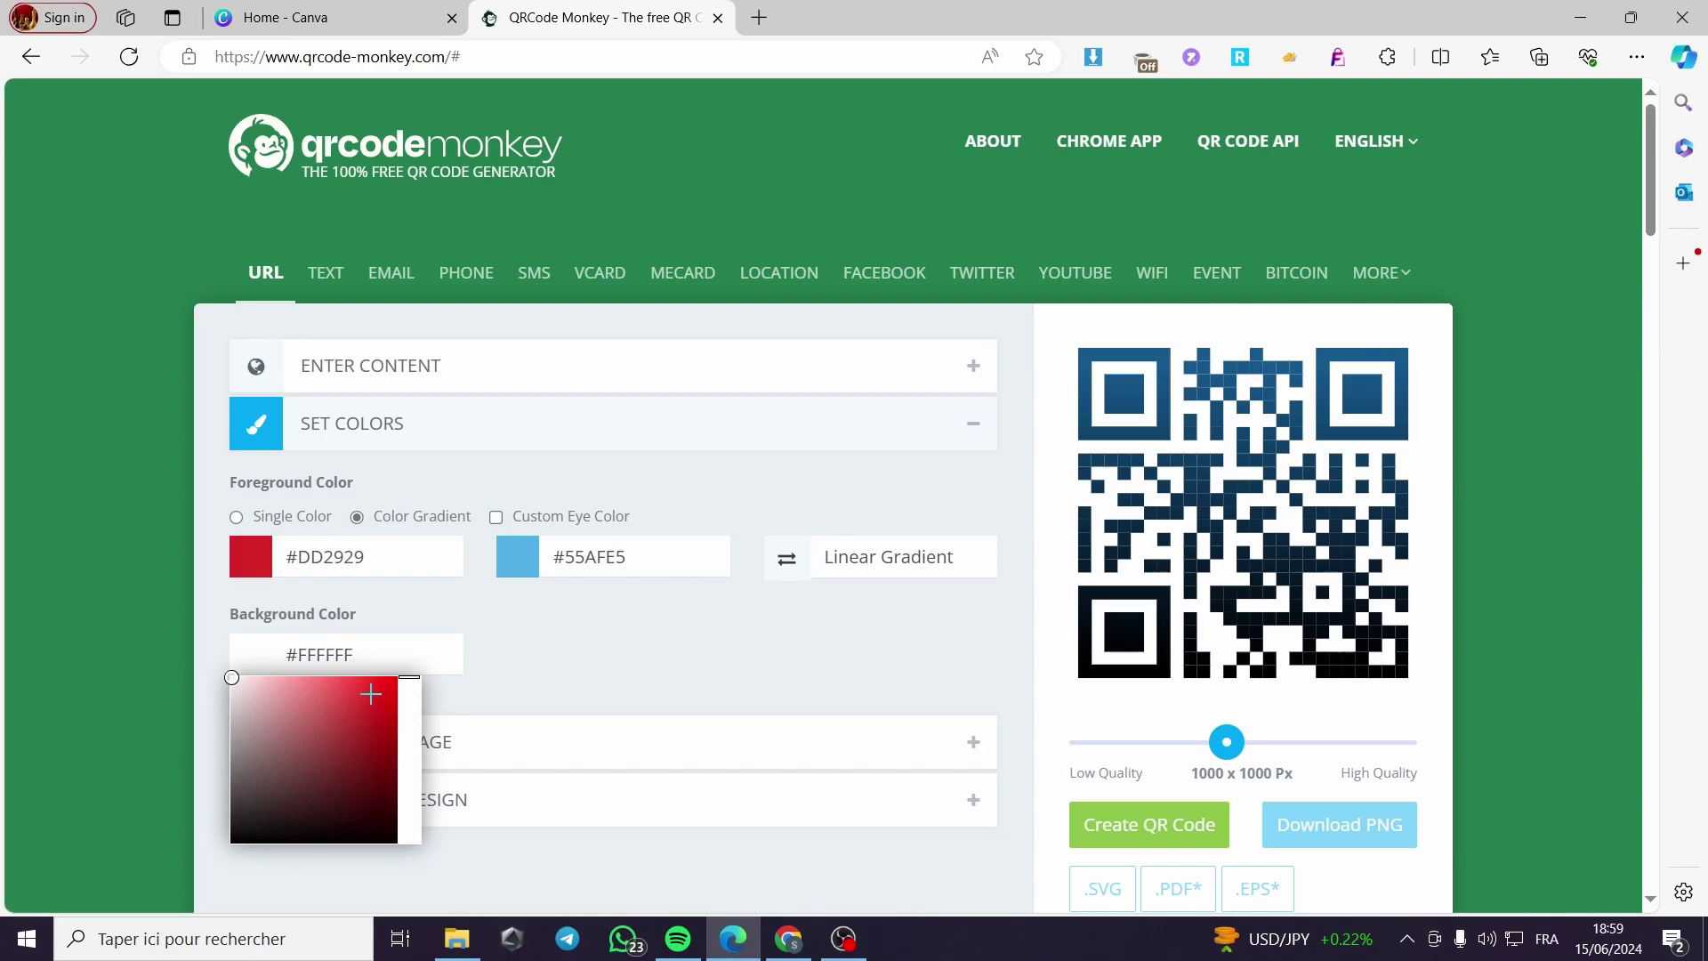
pyautogui.moveTo(377, 693); pyautogui.dragTo(230, 682)
pyautogui.click(656, 652)
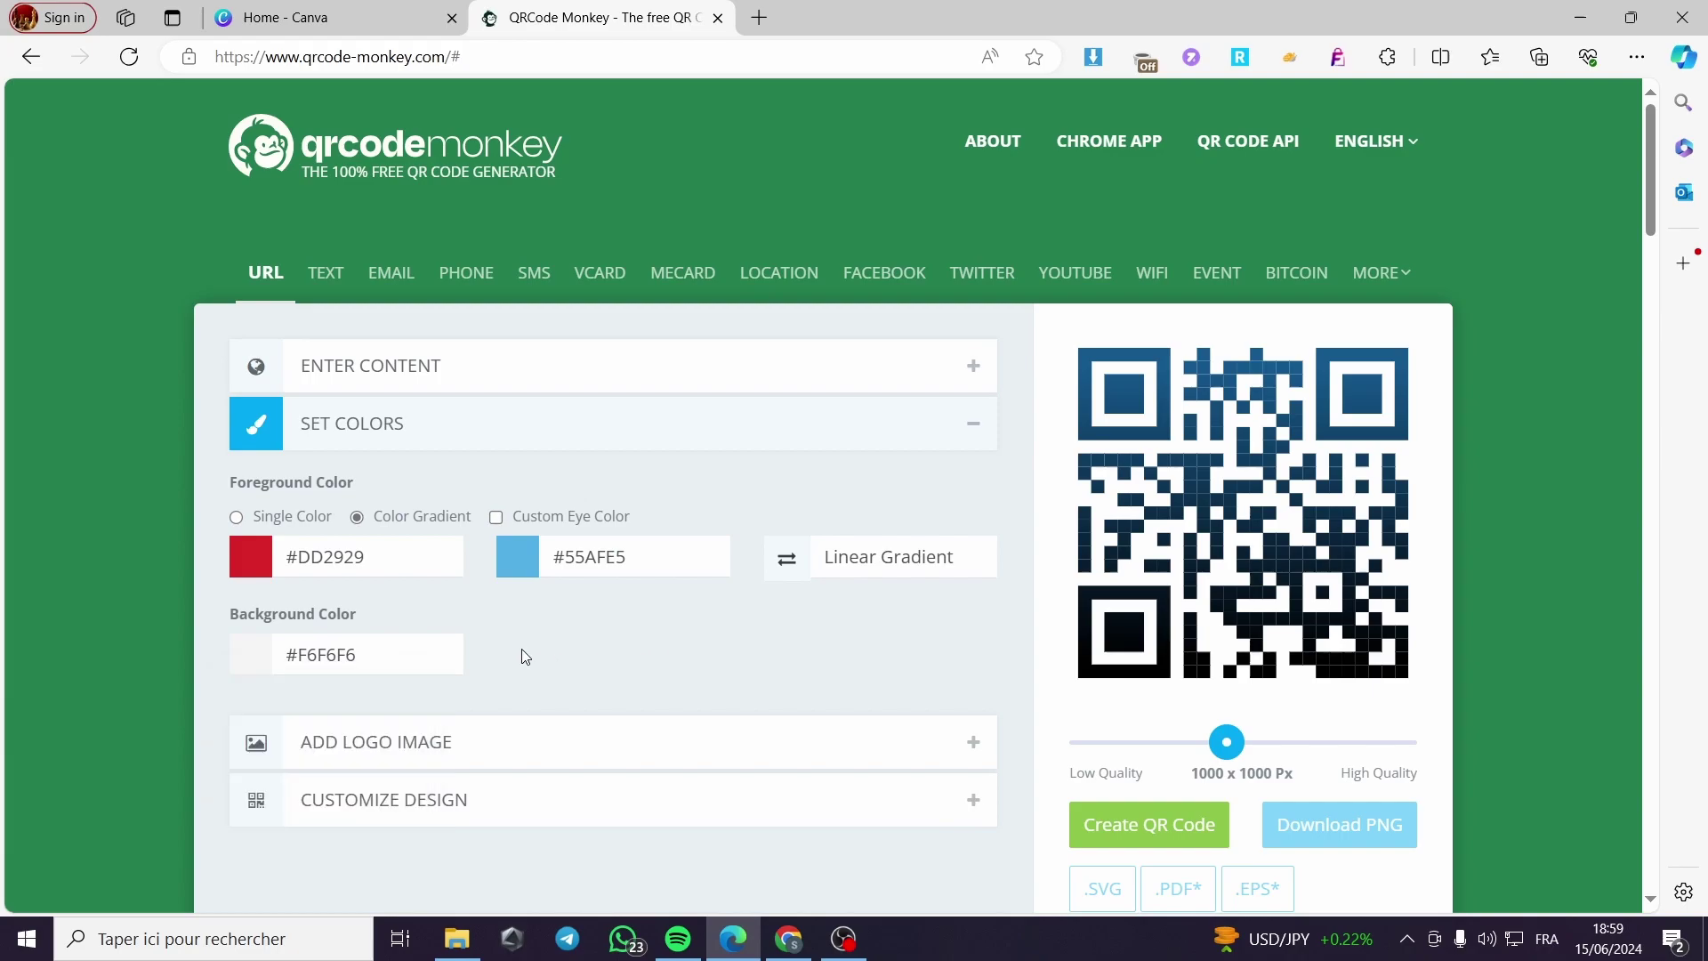
# - Change the background colour to pure white #FFFFFF
pyautogui.scroll(-3, 345, 669)
pyautogui.click(254, 433)
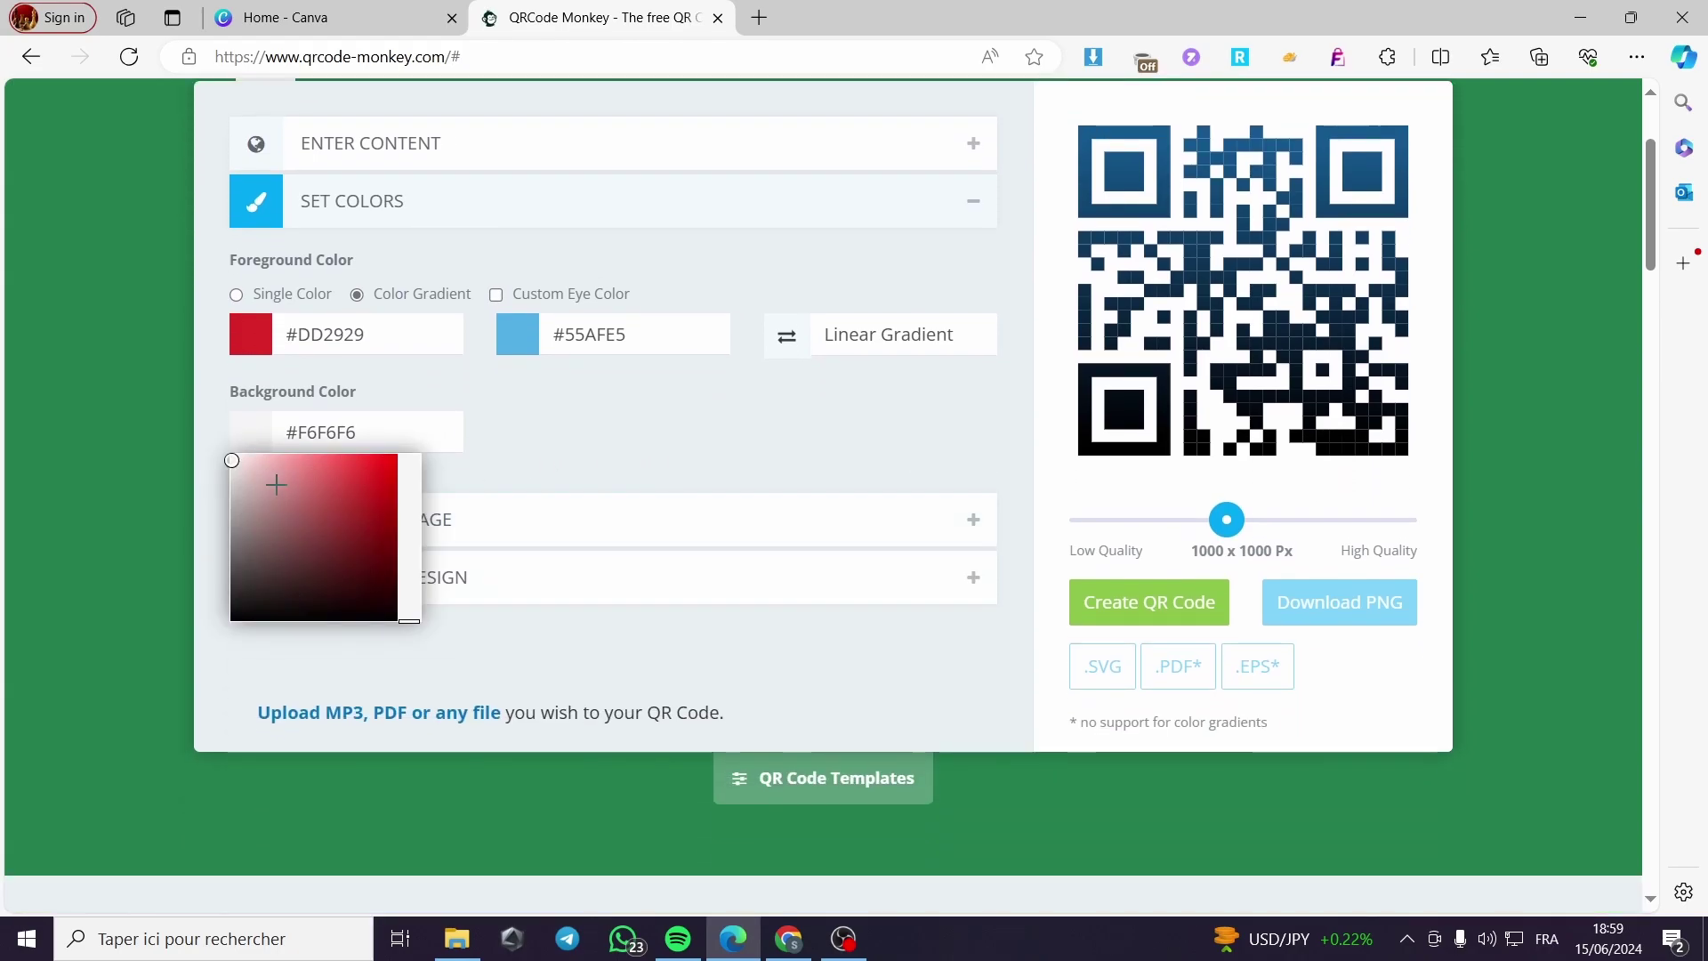
pyautogui.moveTo(276, 484); pyautogui.dragTo(230, 454)
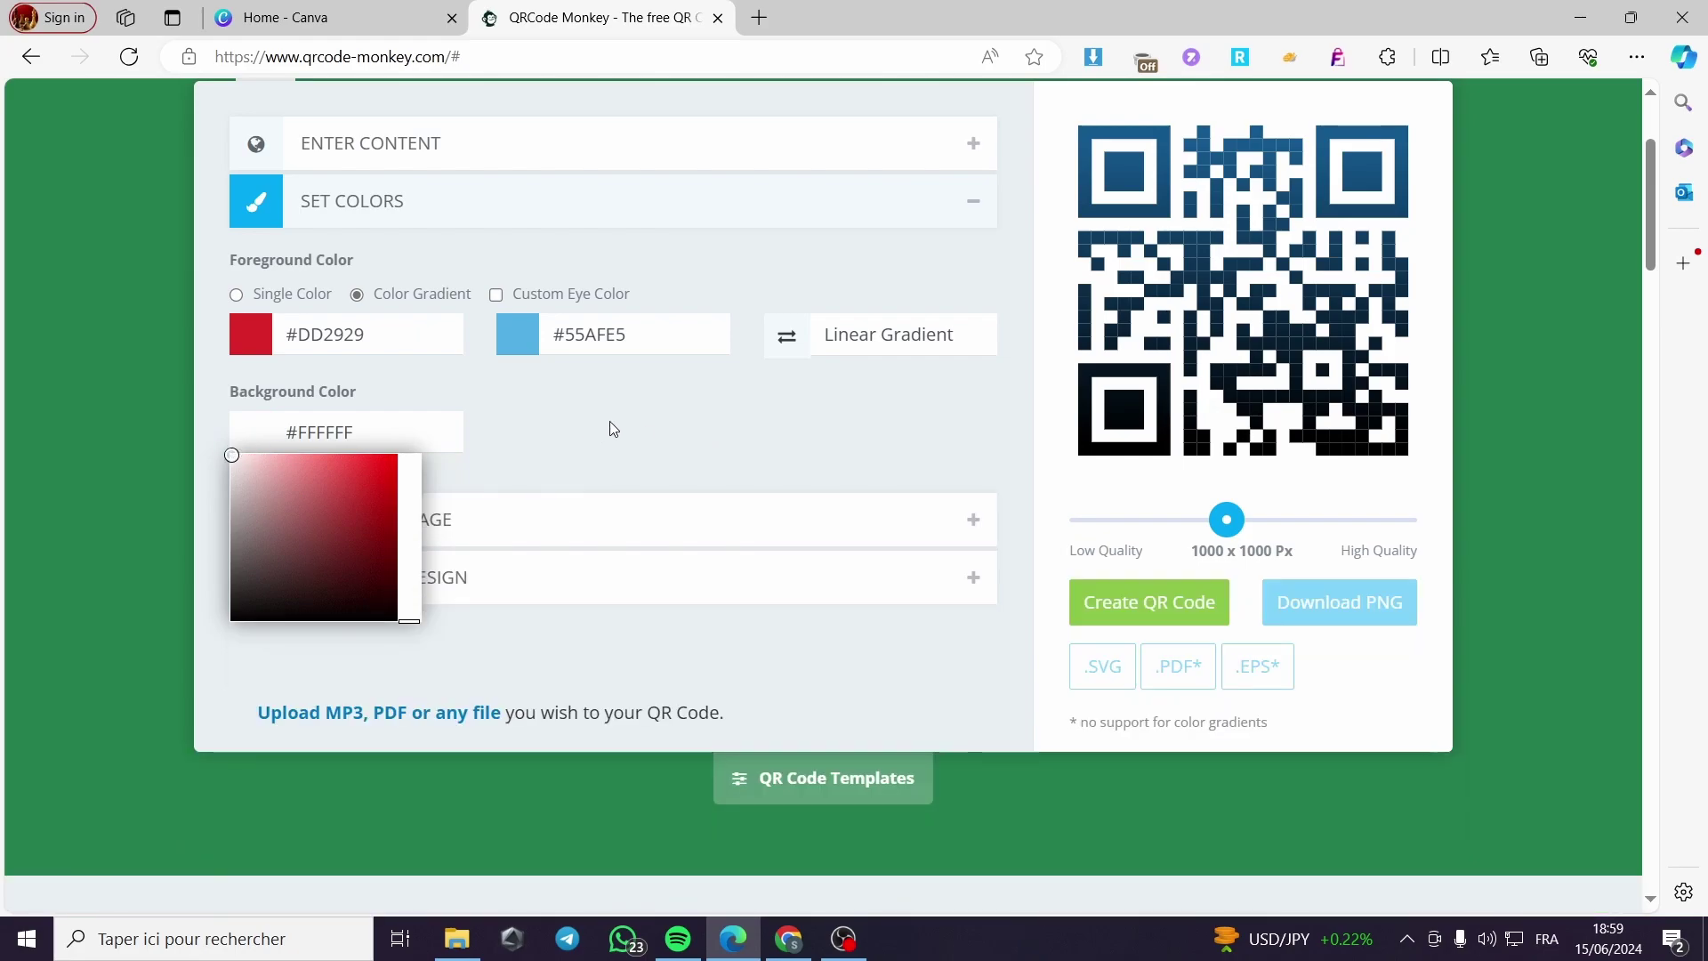
pyautogui.click(611, 420)
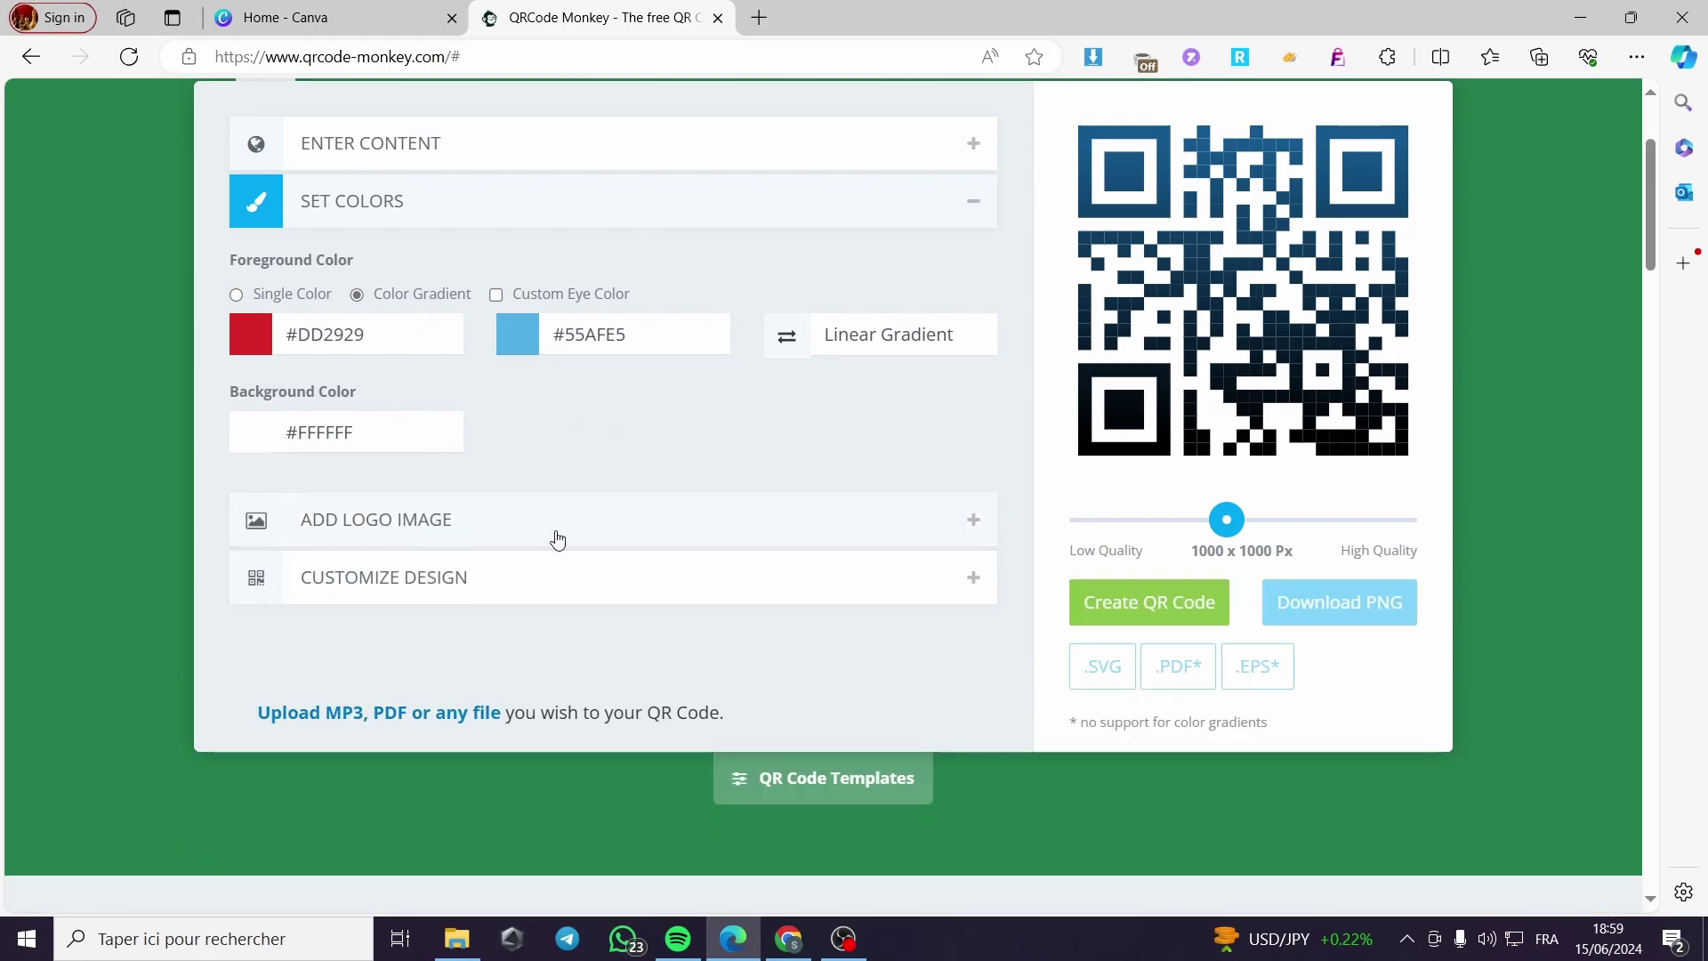
pyautogui.scroll(1, 433, 564)
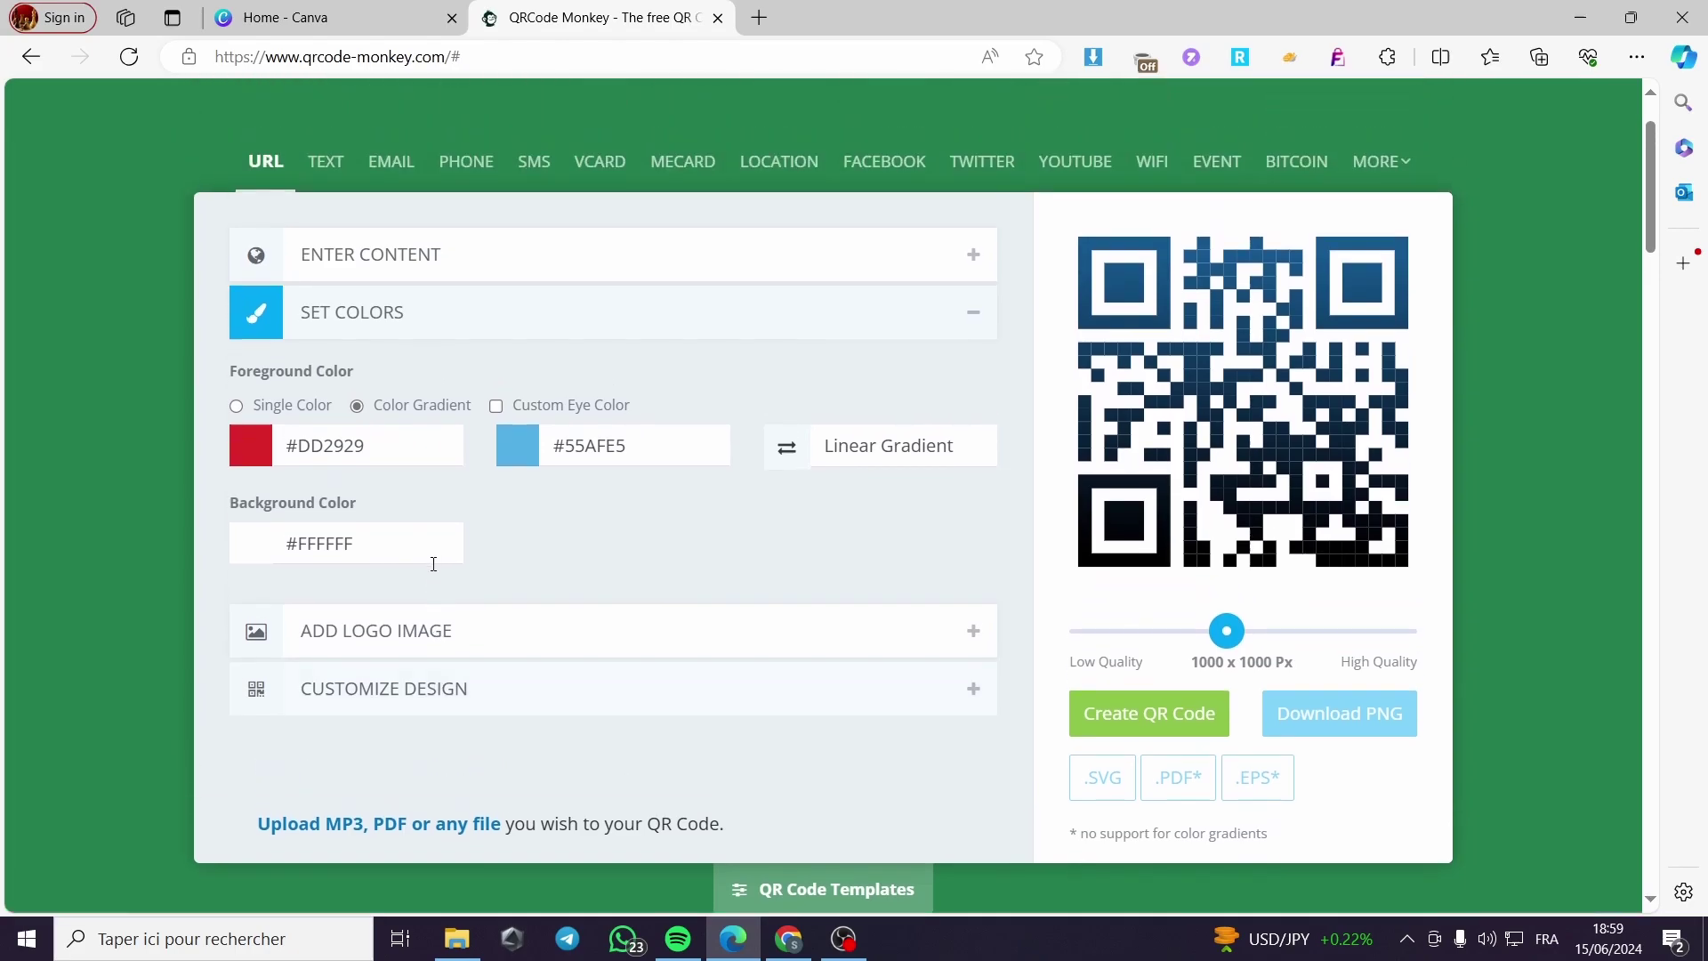
# - In Add Logo Image, preview the Instagram logo and cancel an image upload
pyautogui.click(371, 632)
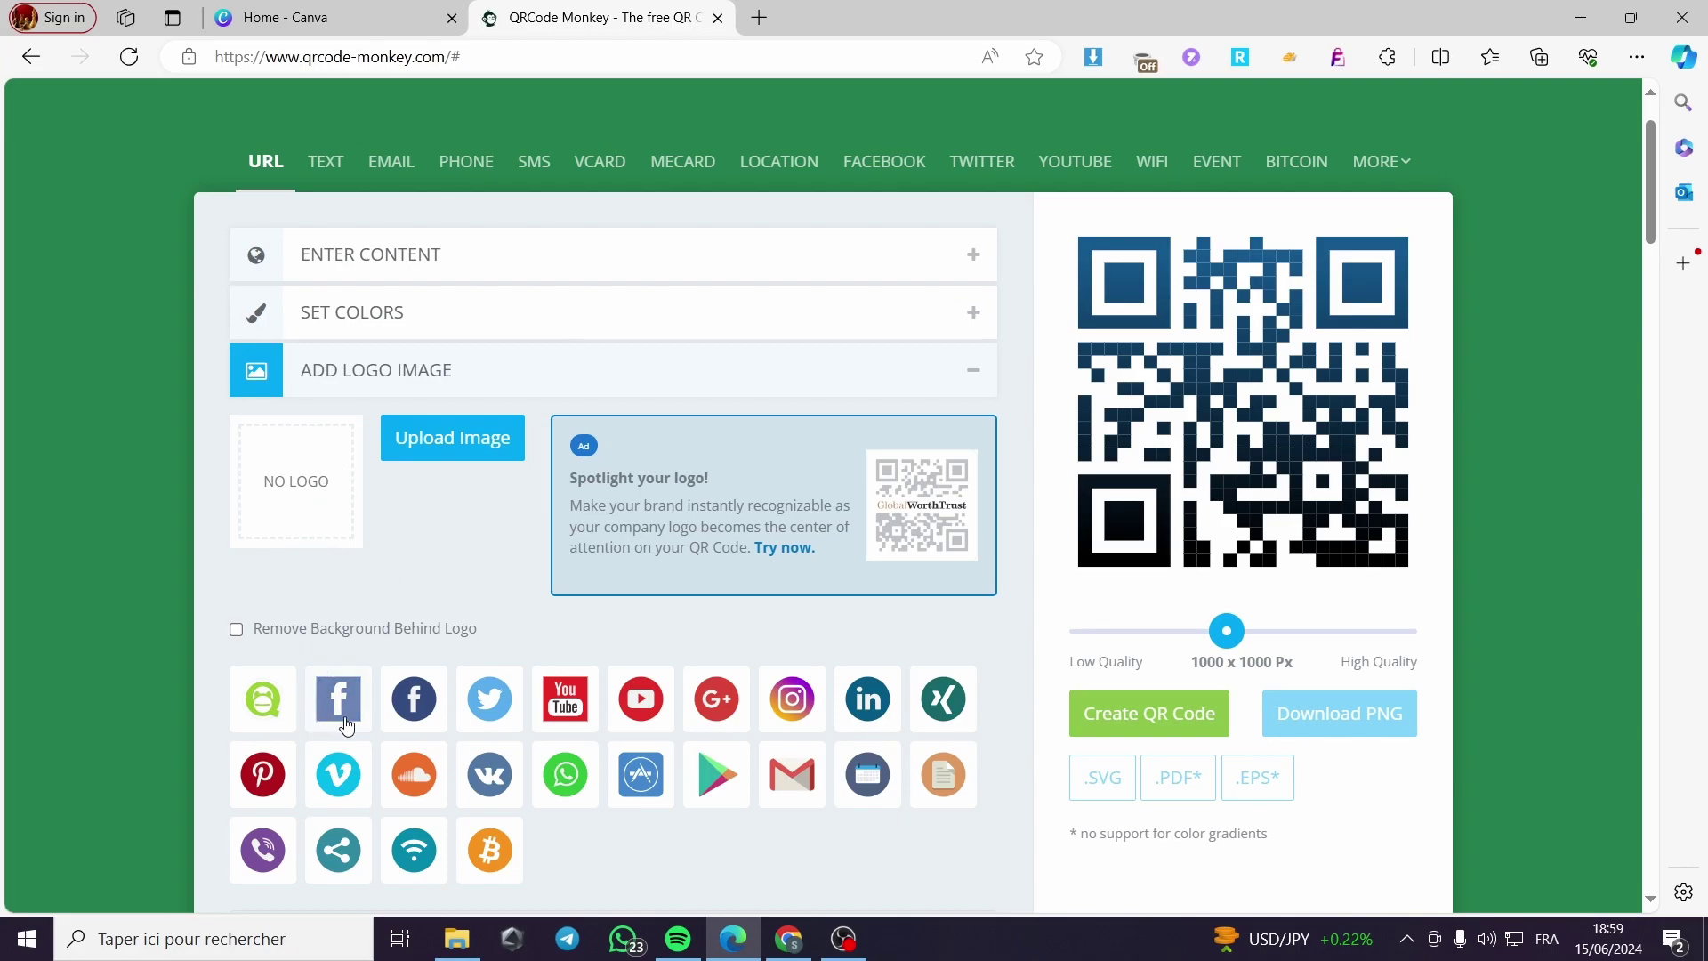
pyautogui.click(783, 719)
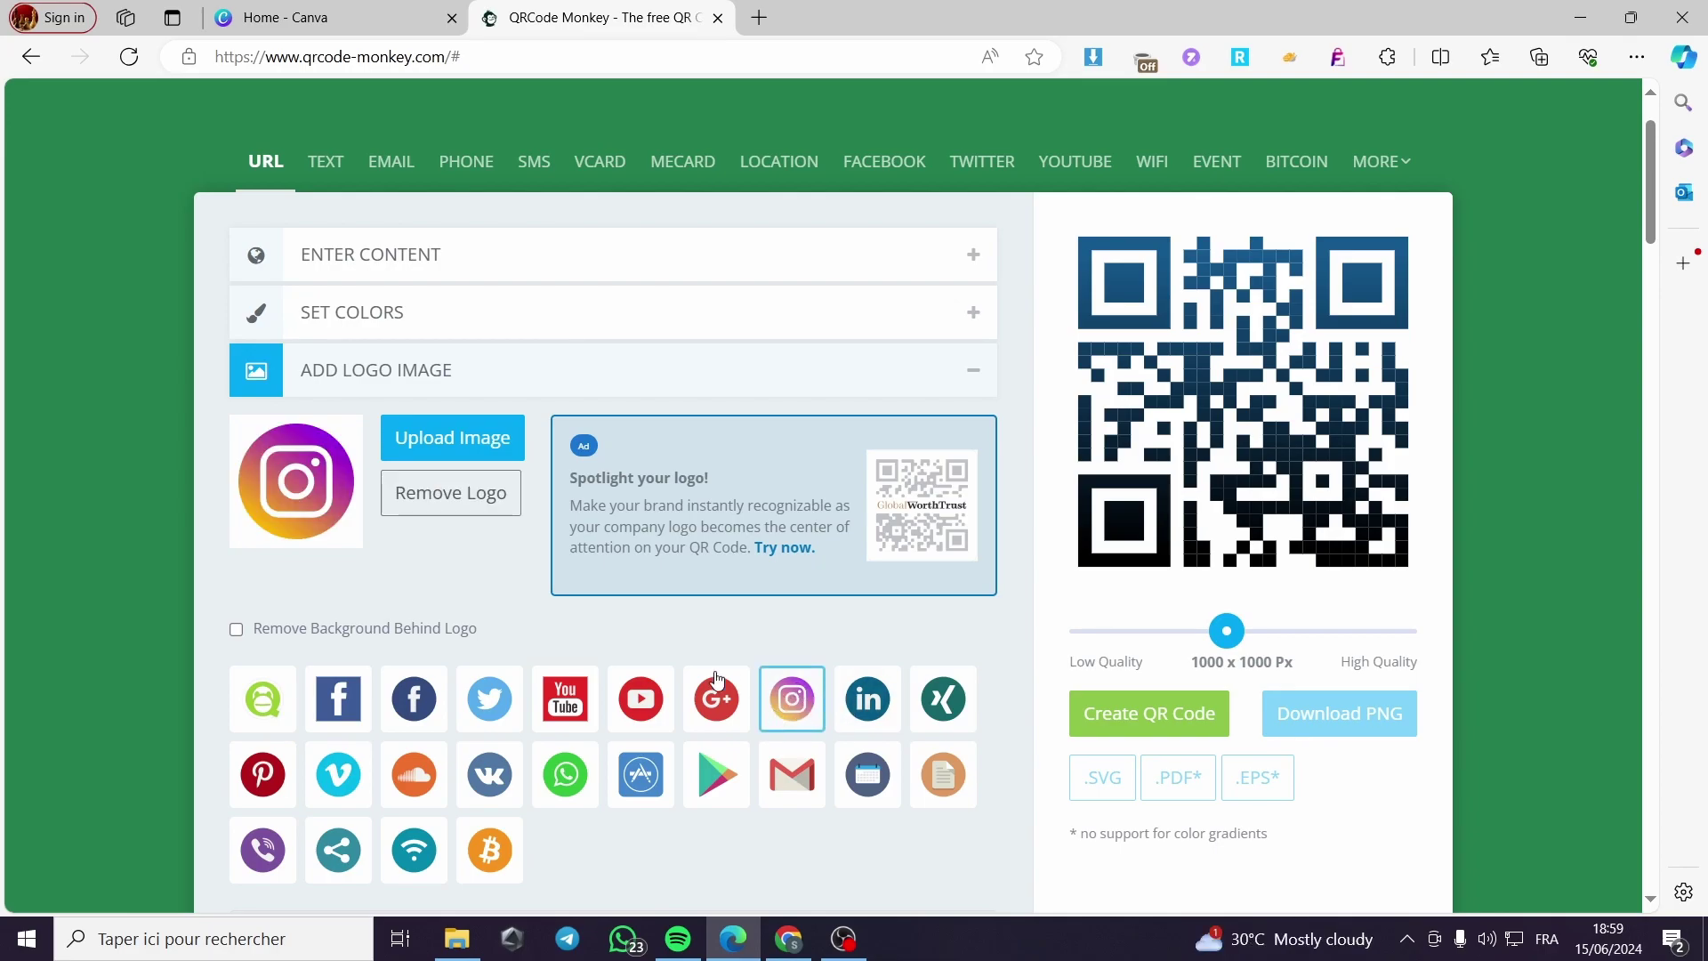
pyautogui.click(454, 439)
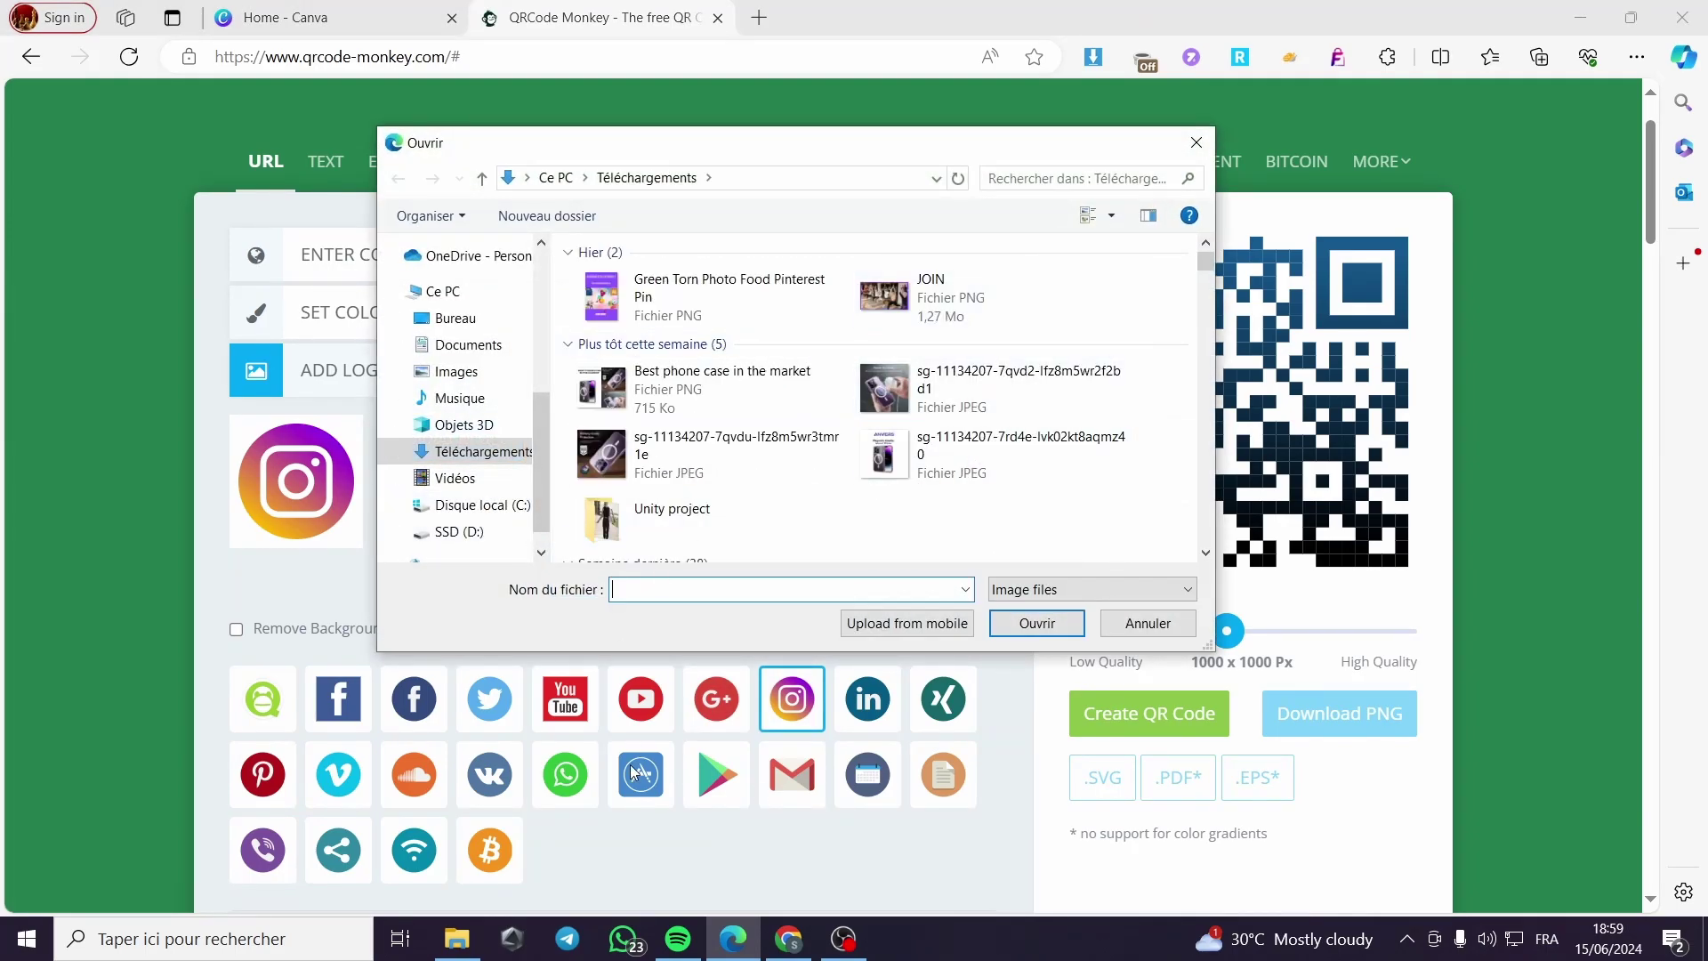
pyautogui.click(1196, 142)
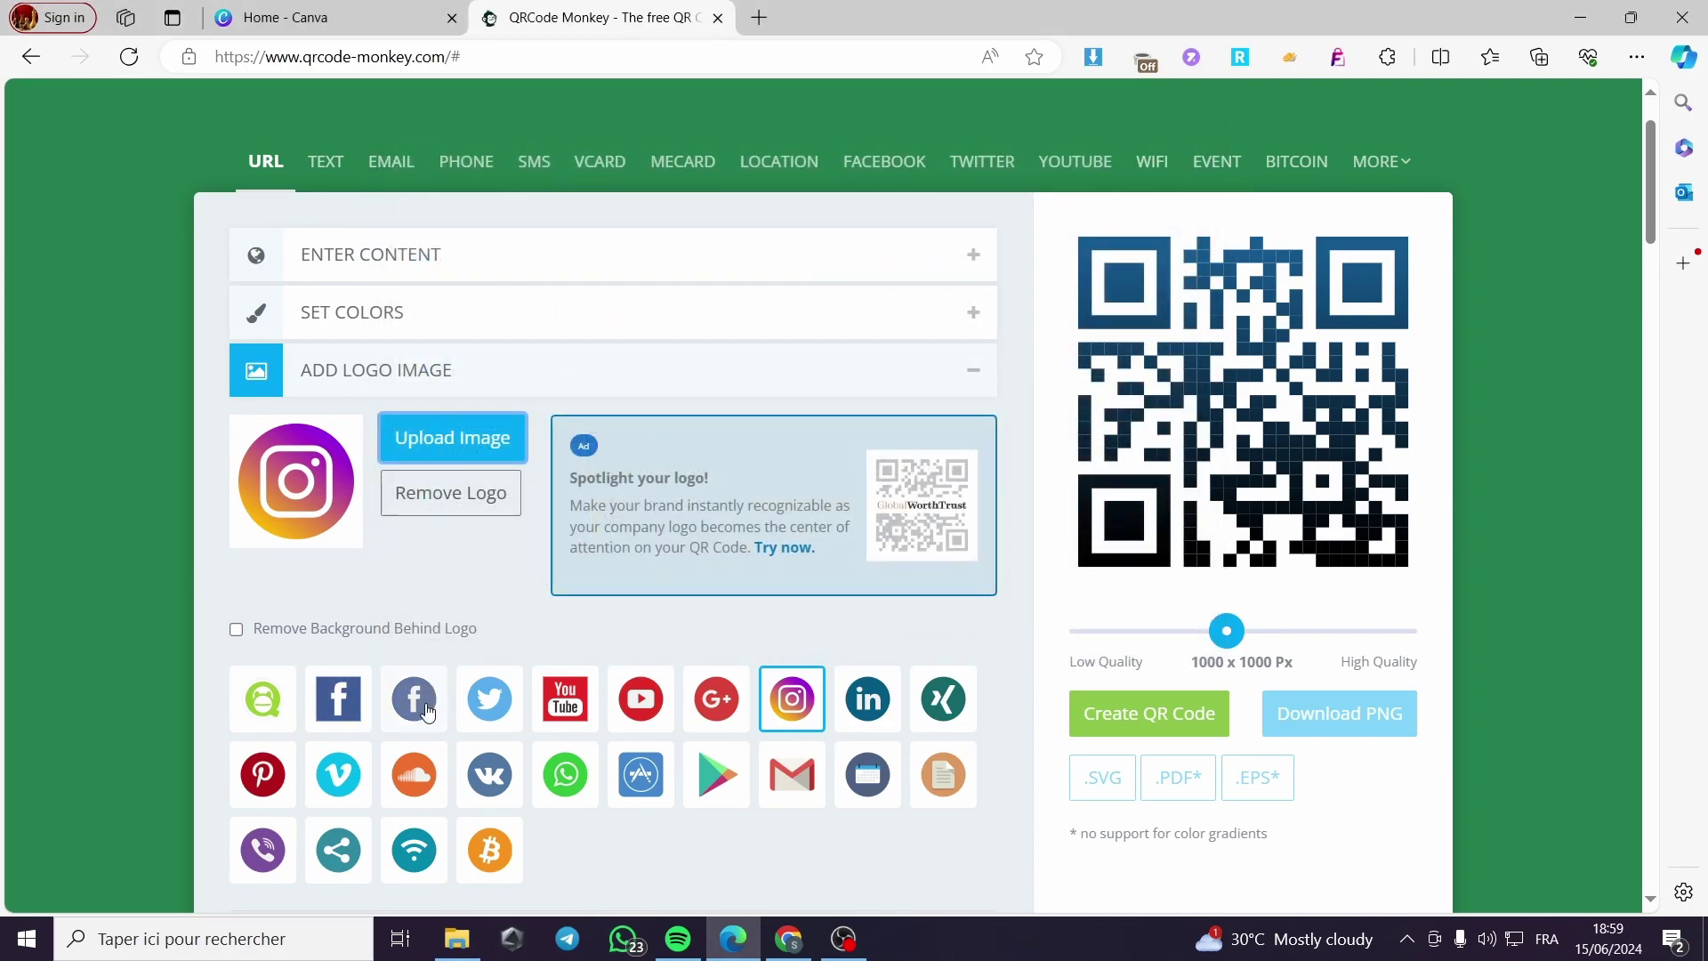
# - Switch the logo to Gmail and expand Customize Design
pyautogui.click(787, 783)
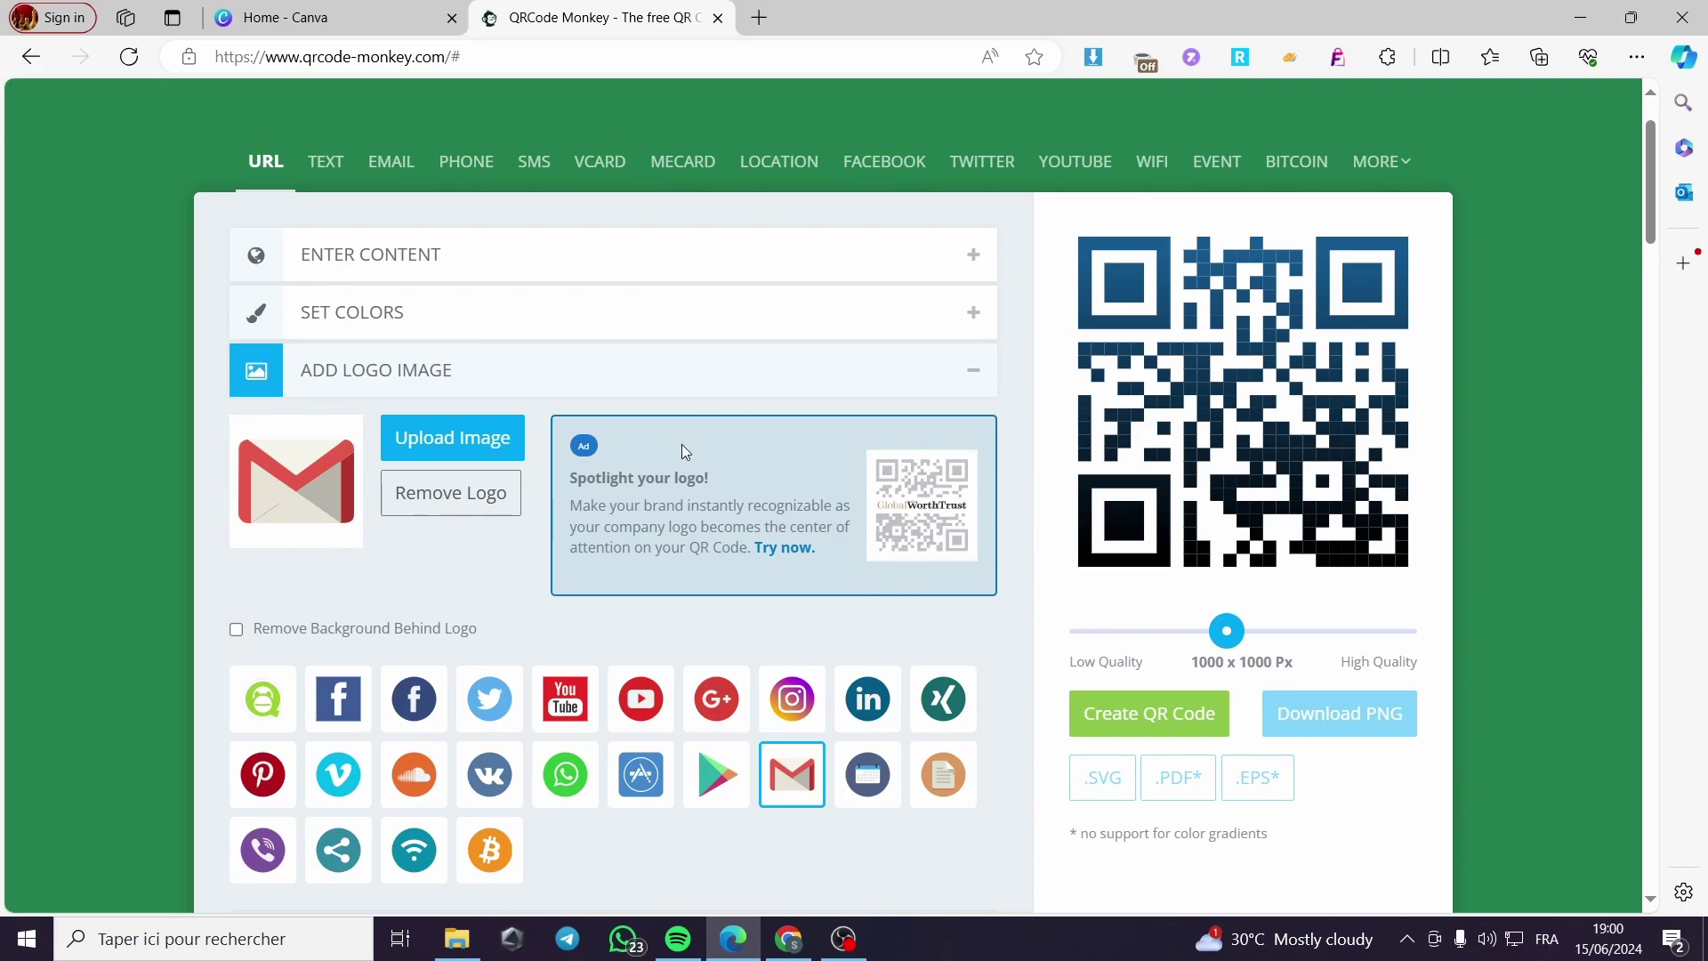
pyautogui.scroll(-3, 413, 549)
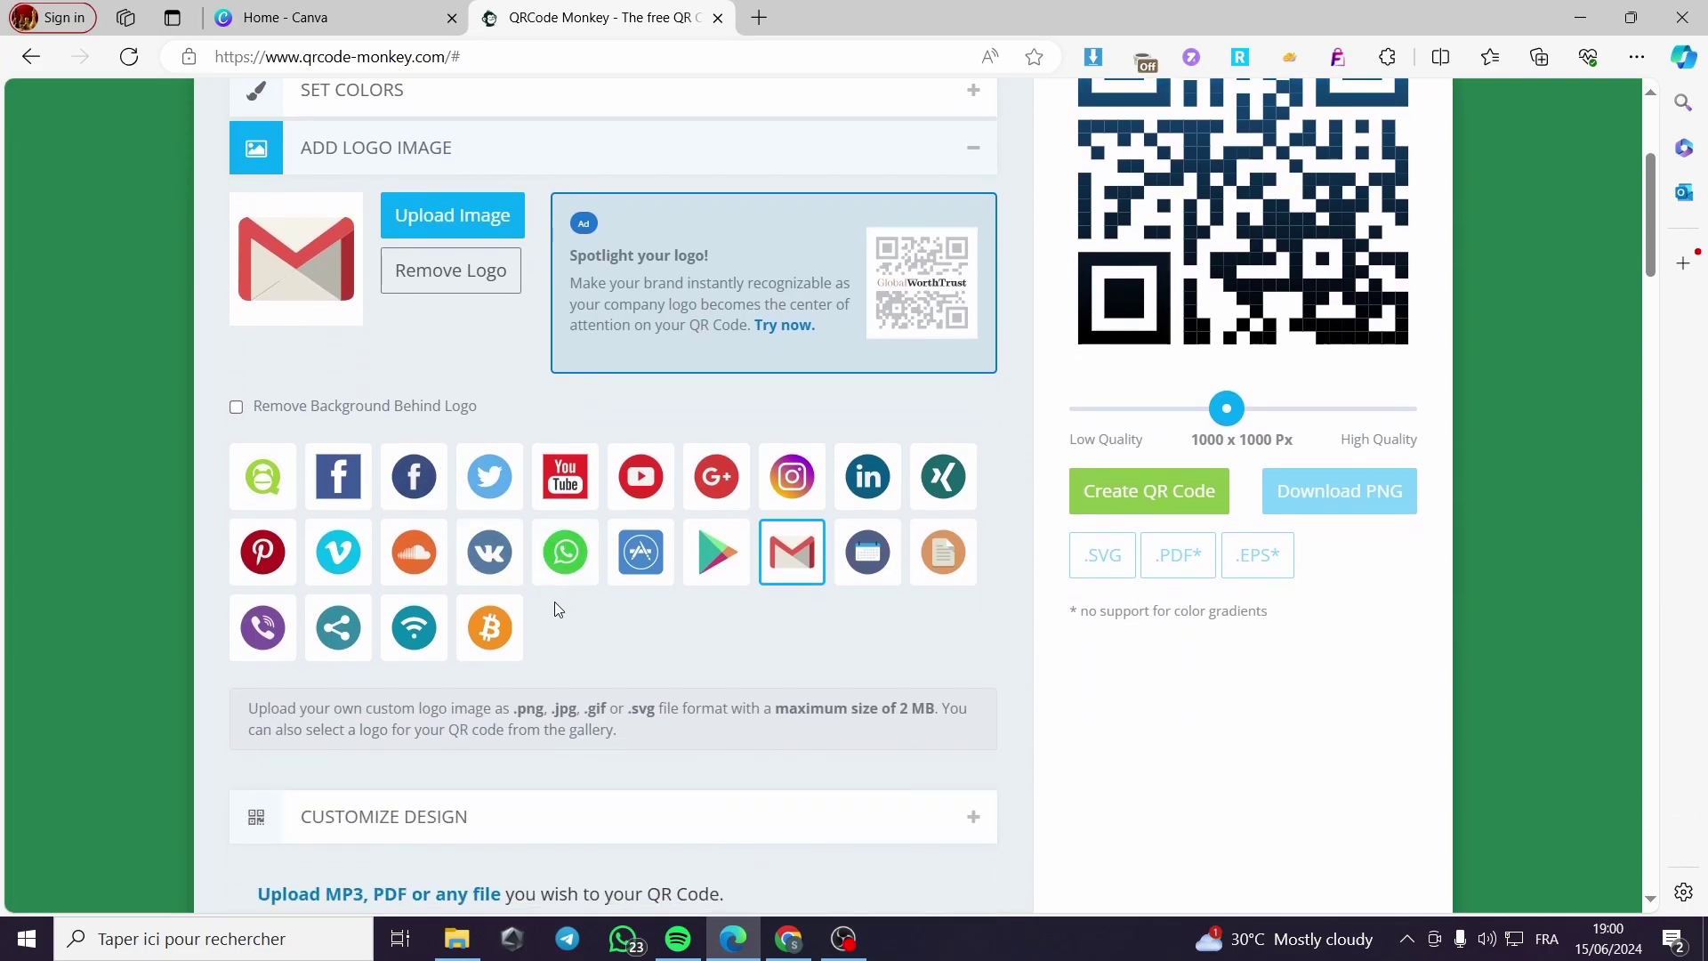
pyautogui.scroll(-1, 455, 707)
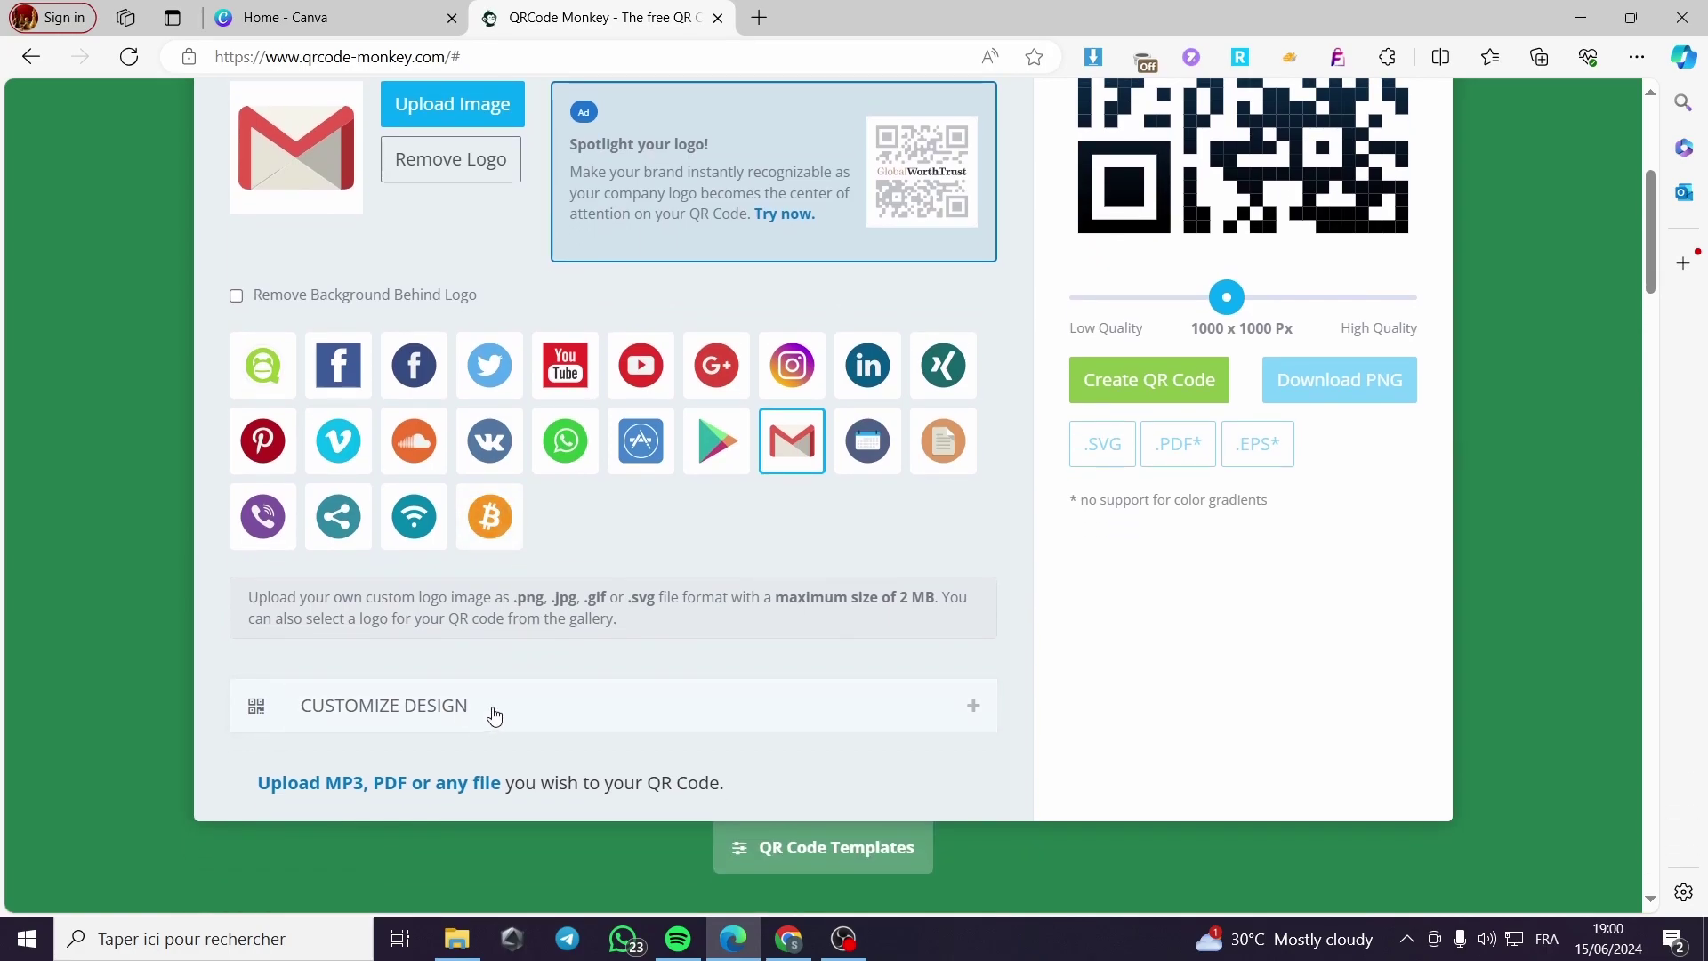
pyautogui.click(495, 712)
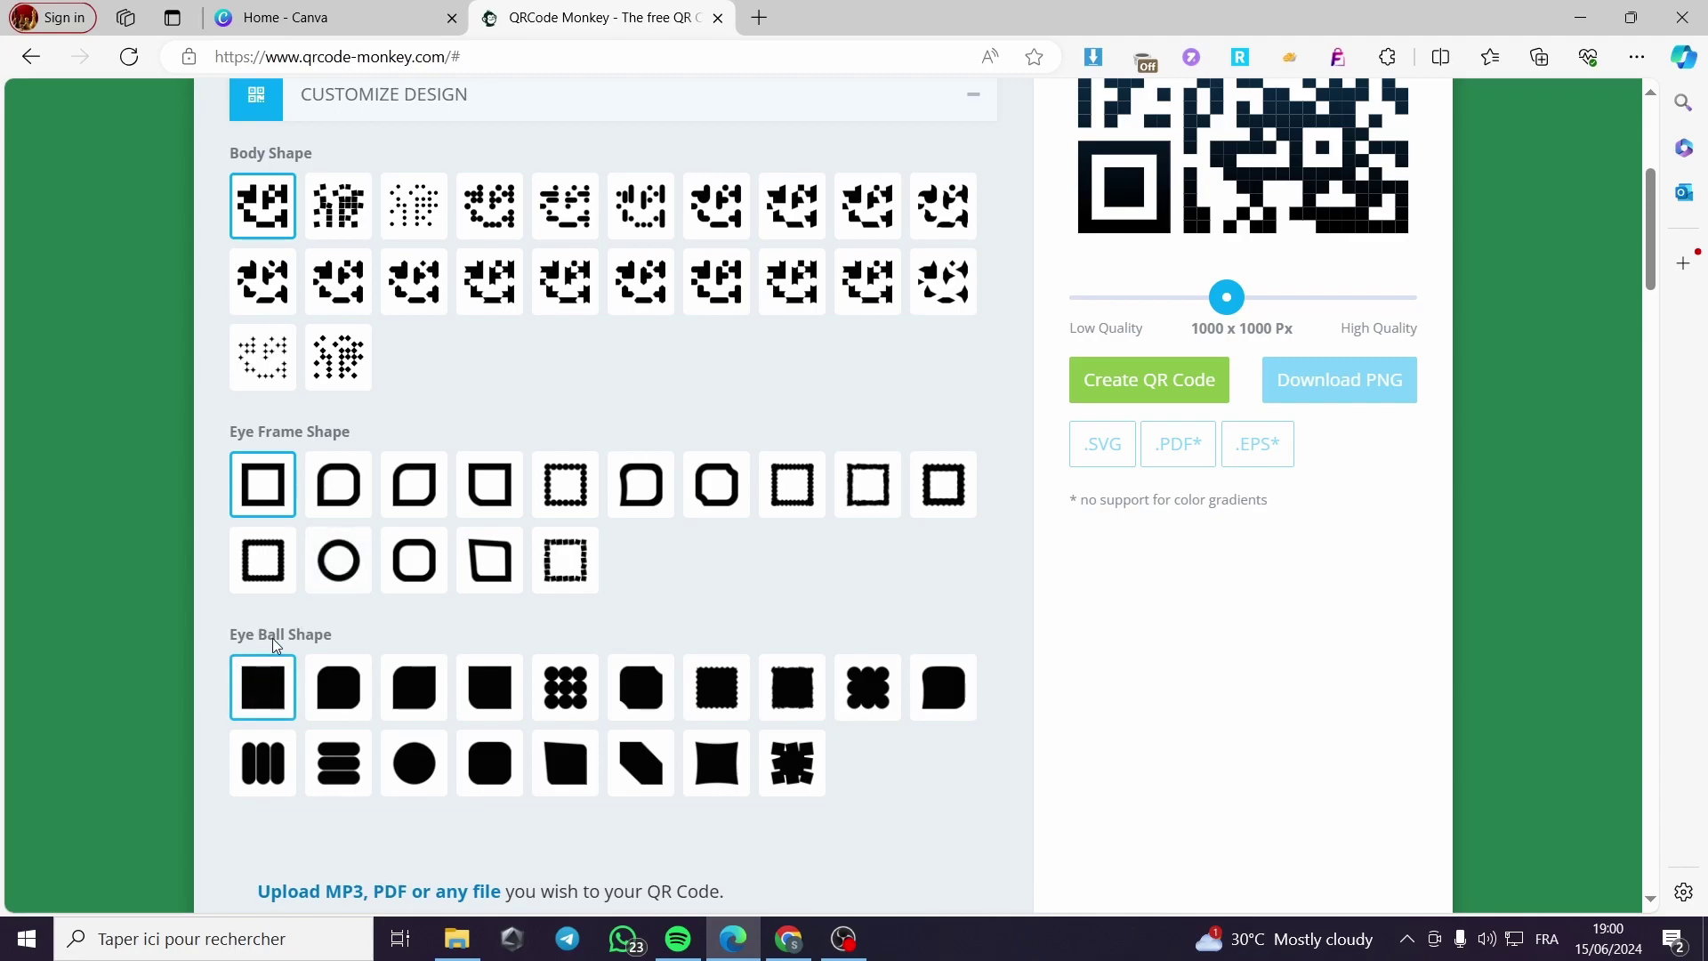
# - Try several Body Shape tiles, then settle on the second, small-square-dot style
pyautogui.scroll(4, 479, 670)
pyautogui.scroll(-1, 340, 649)
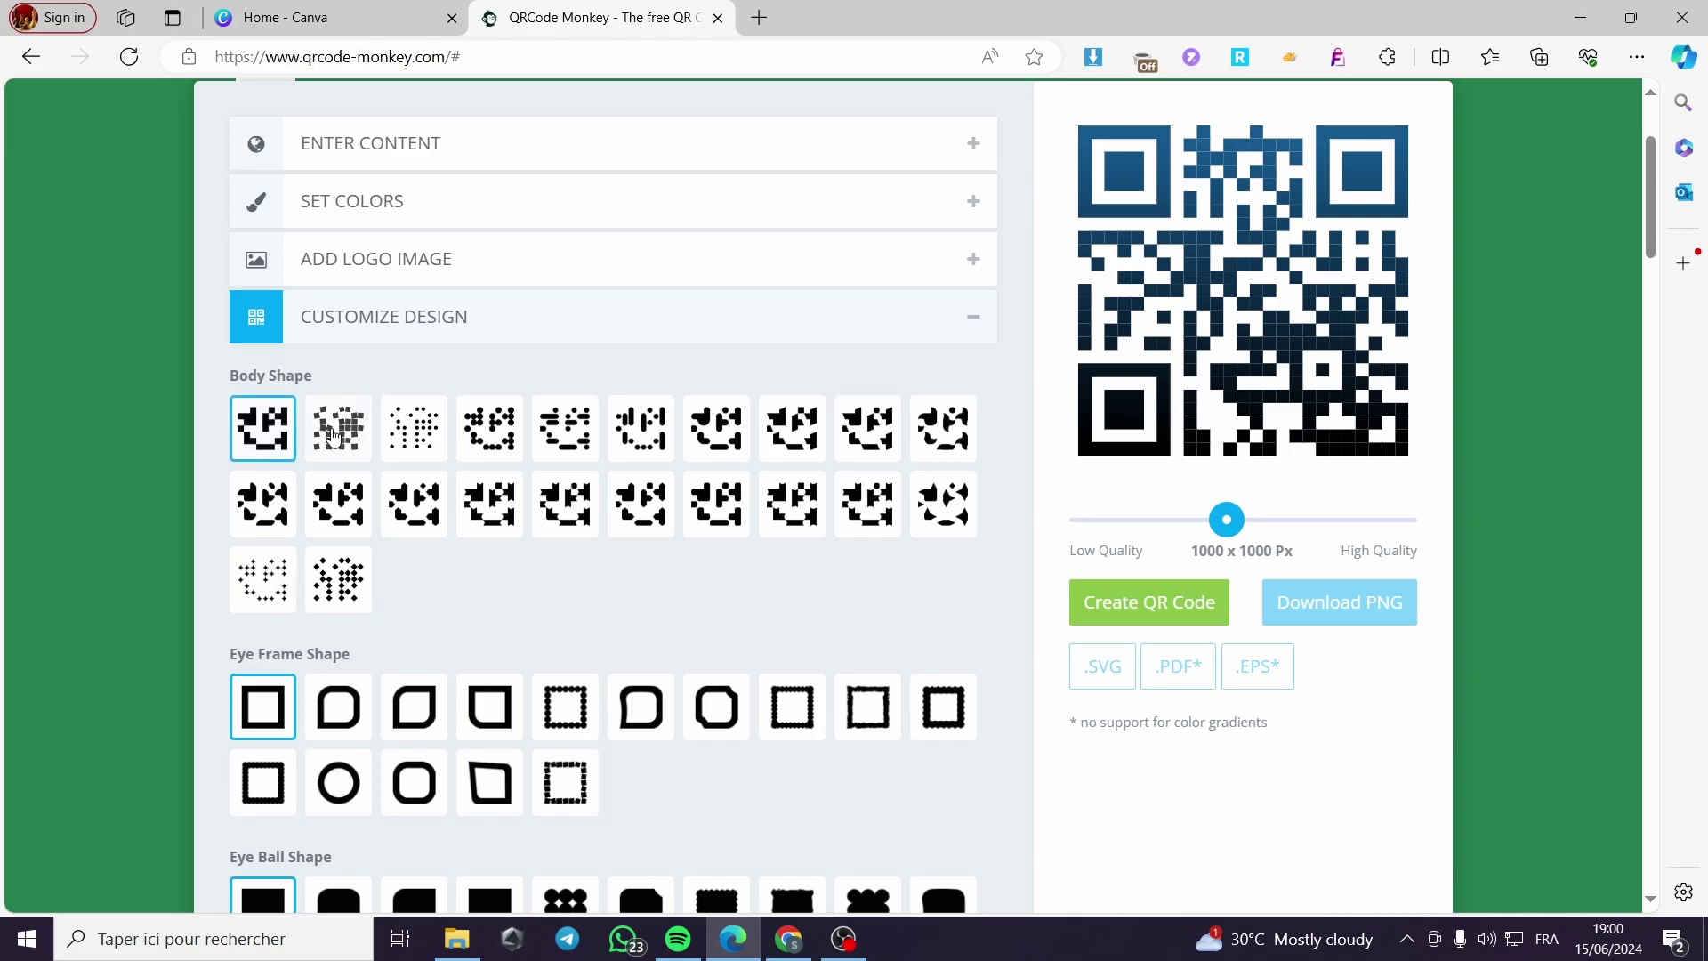
pyautogui.click(308, 447)
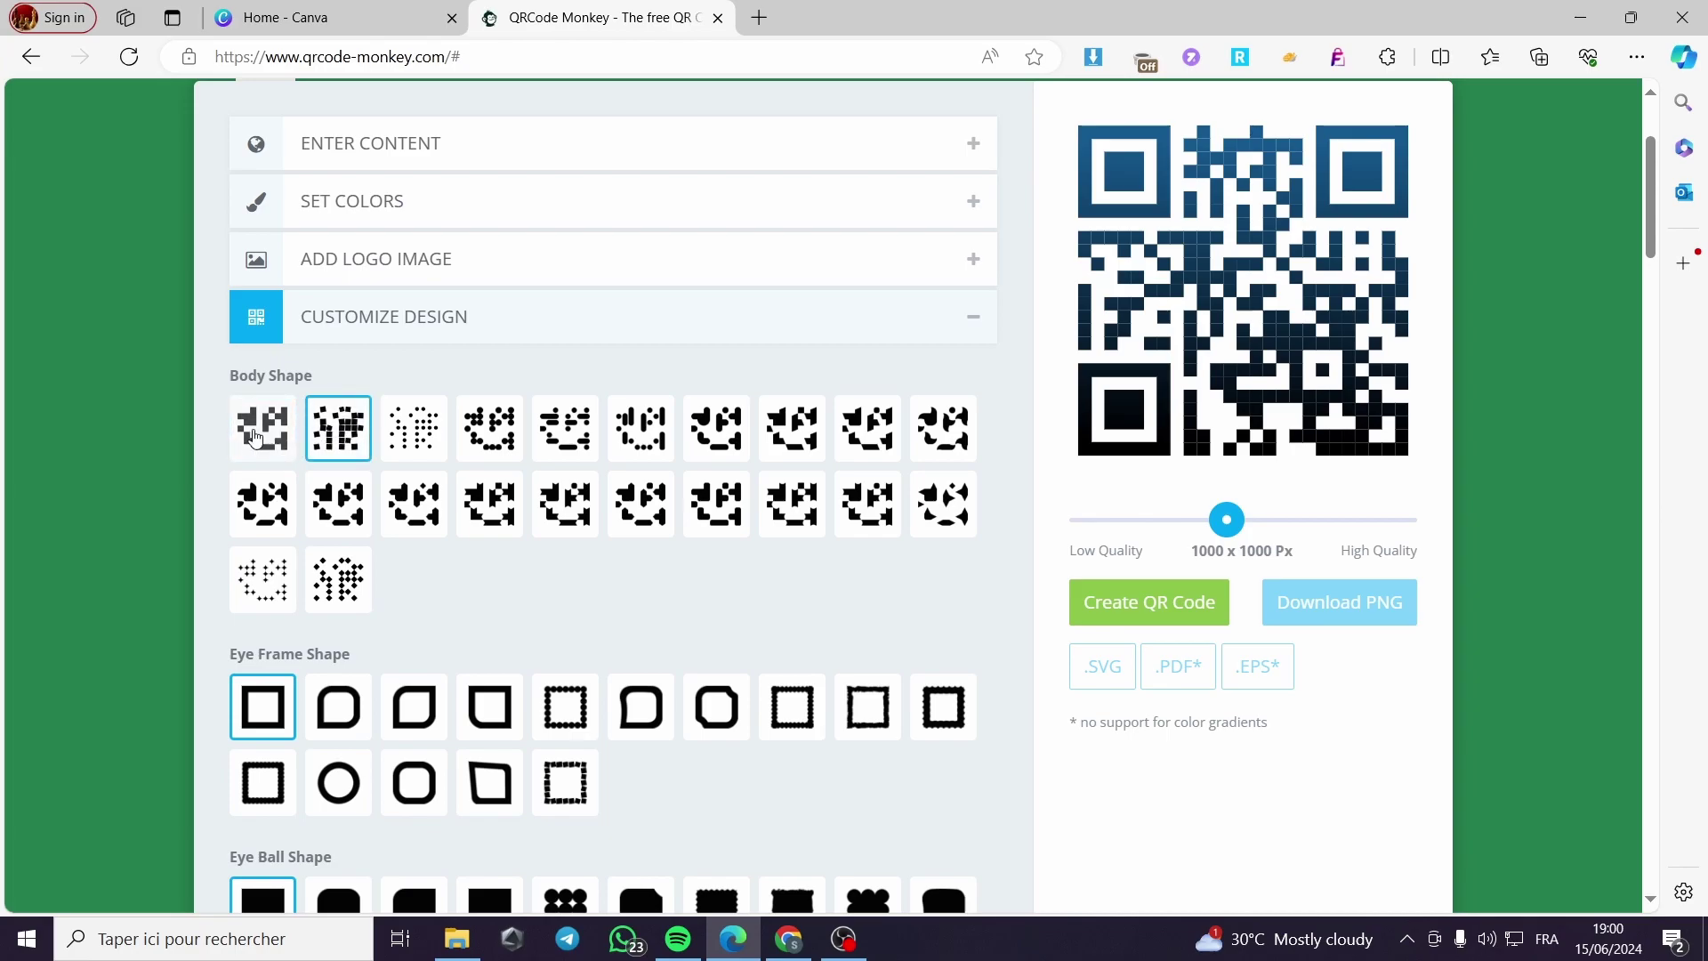
pyautogui.click(258, 437)
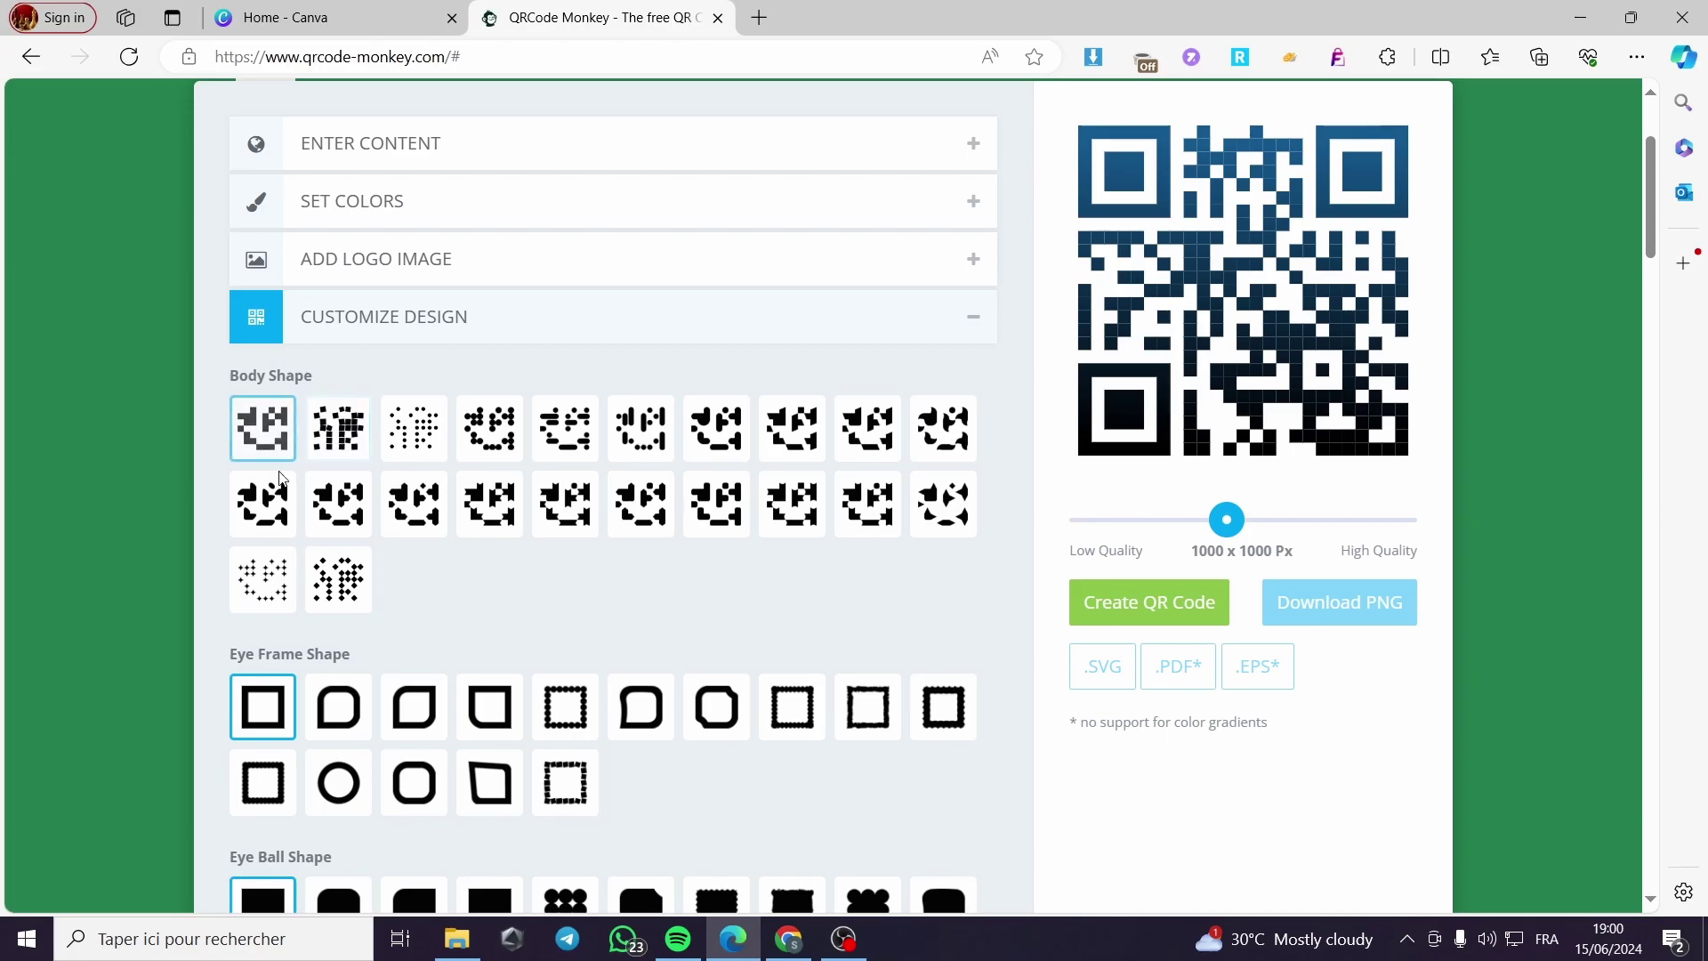
pyautogui.click(405, 454)
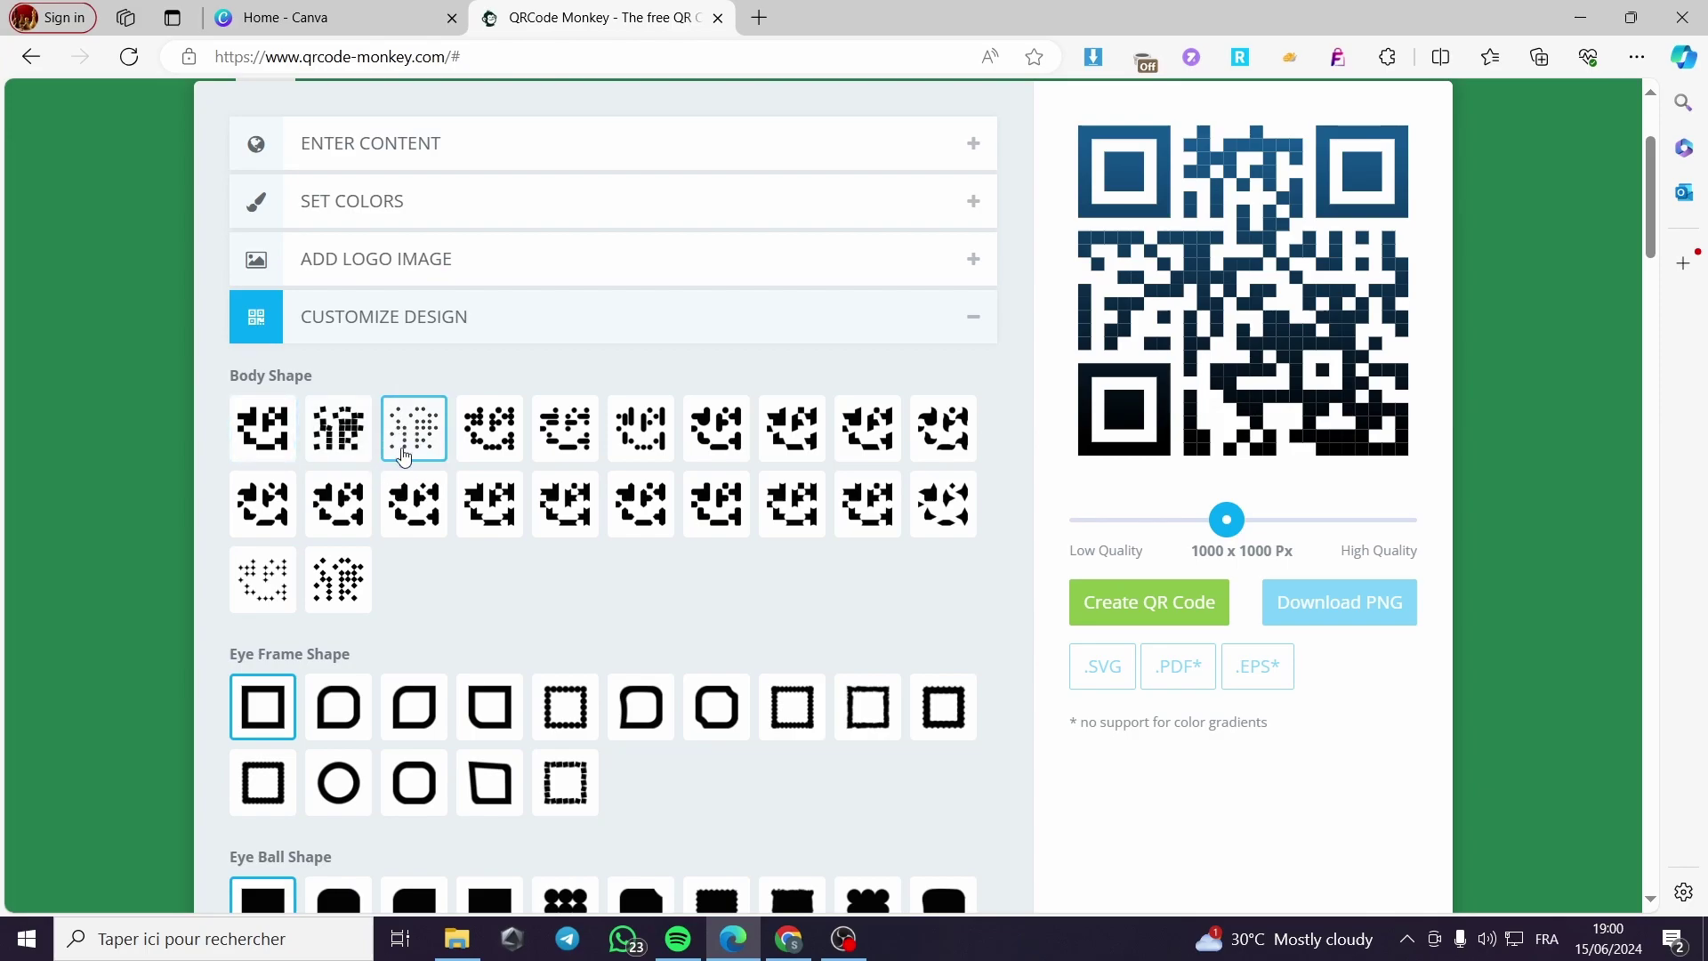
pyautogui.click(576, 447)
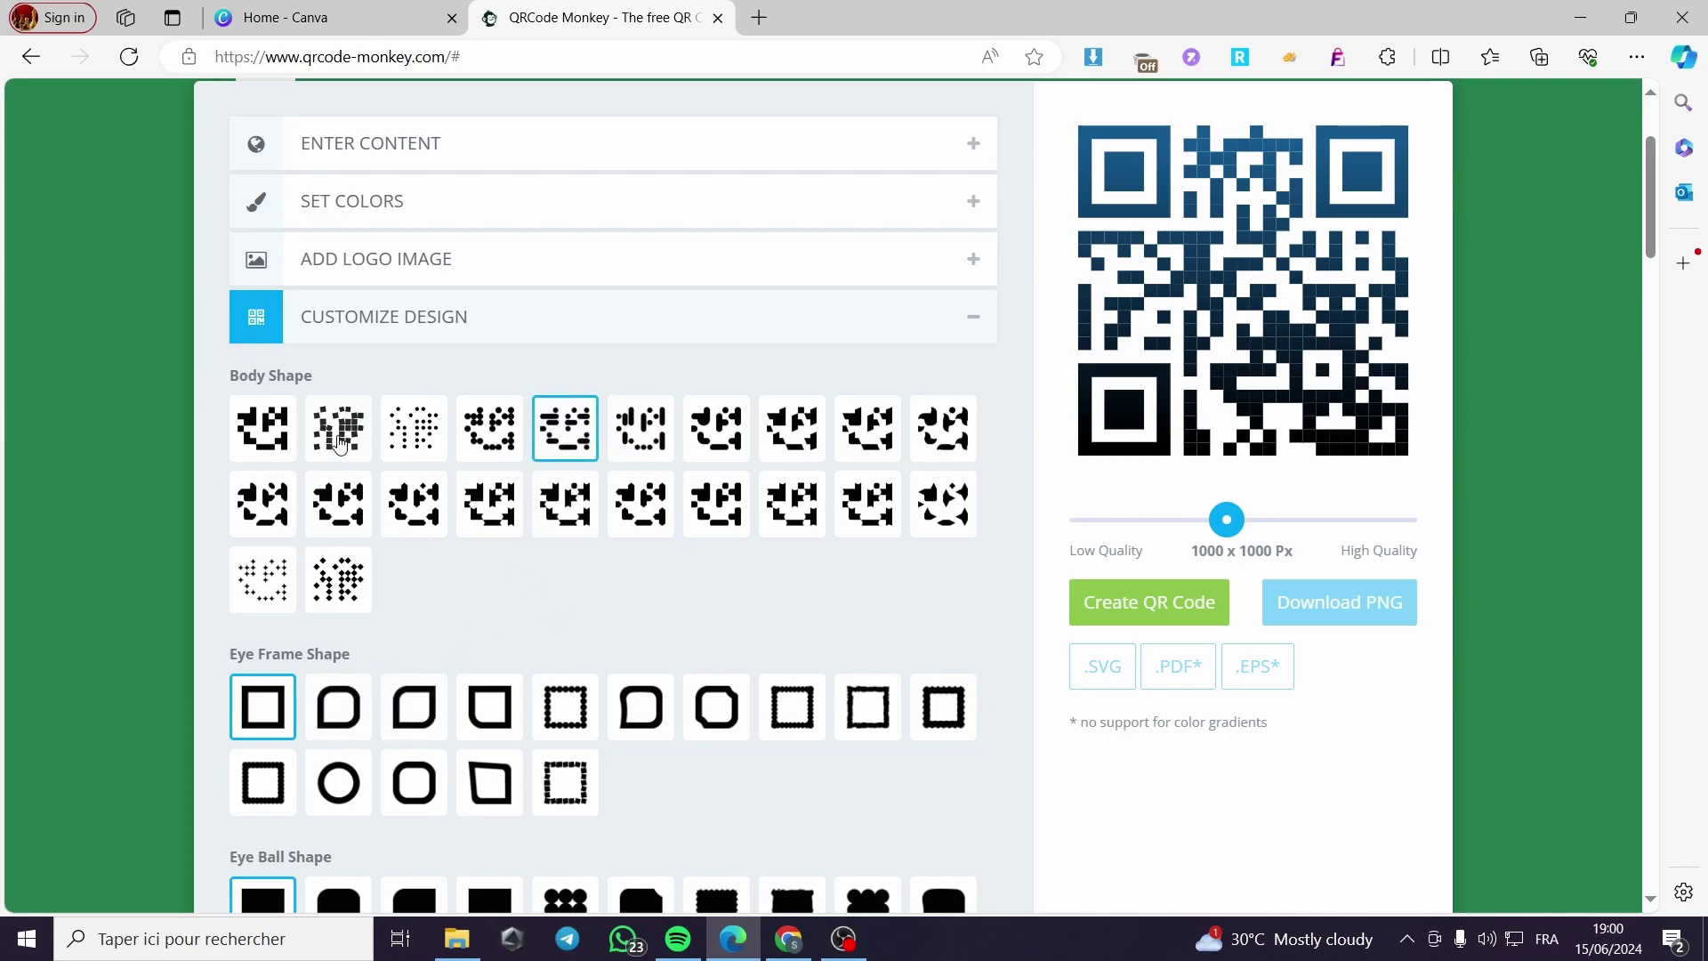
pyautogui.click(339, 443)
pyautogui.click(283, 439)
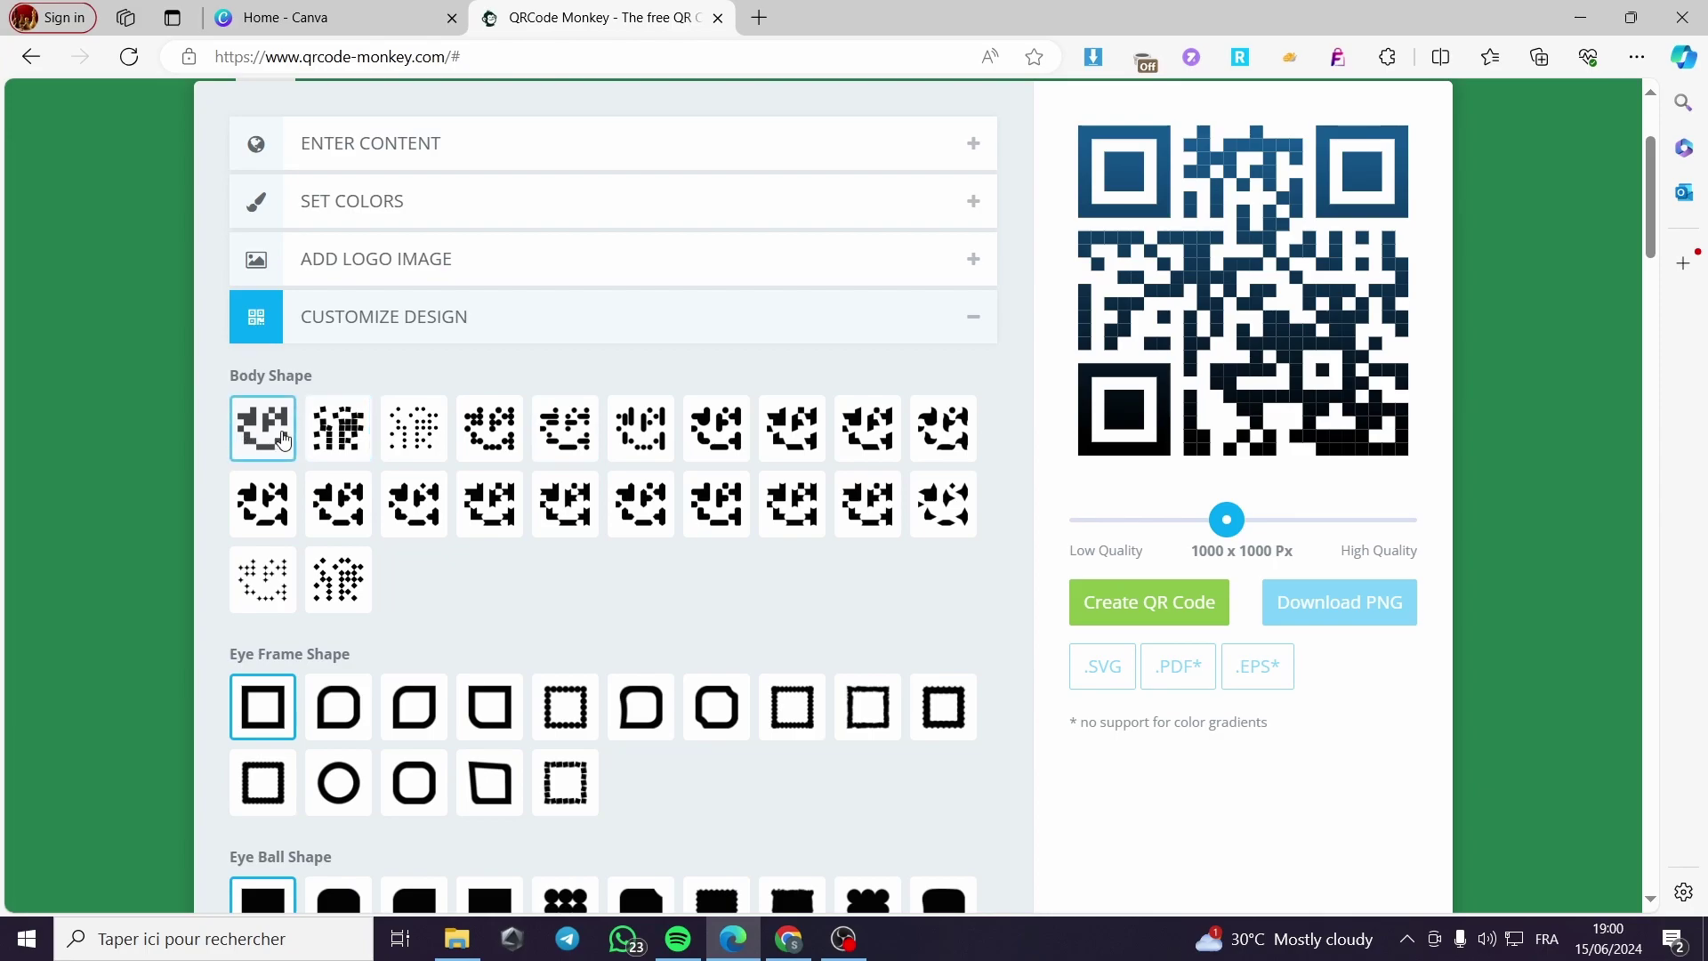
pyautogui.click(362, 438)
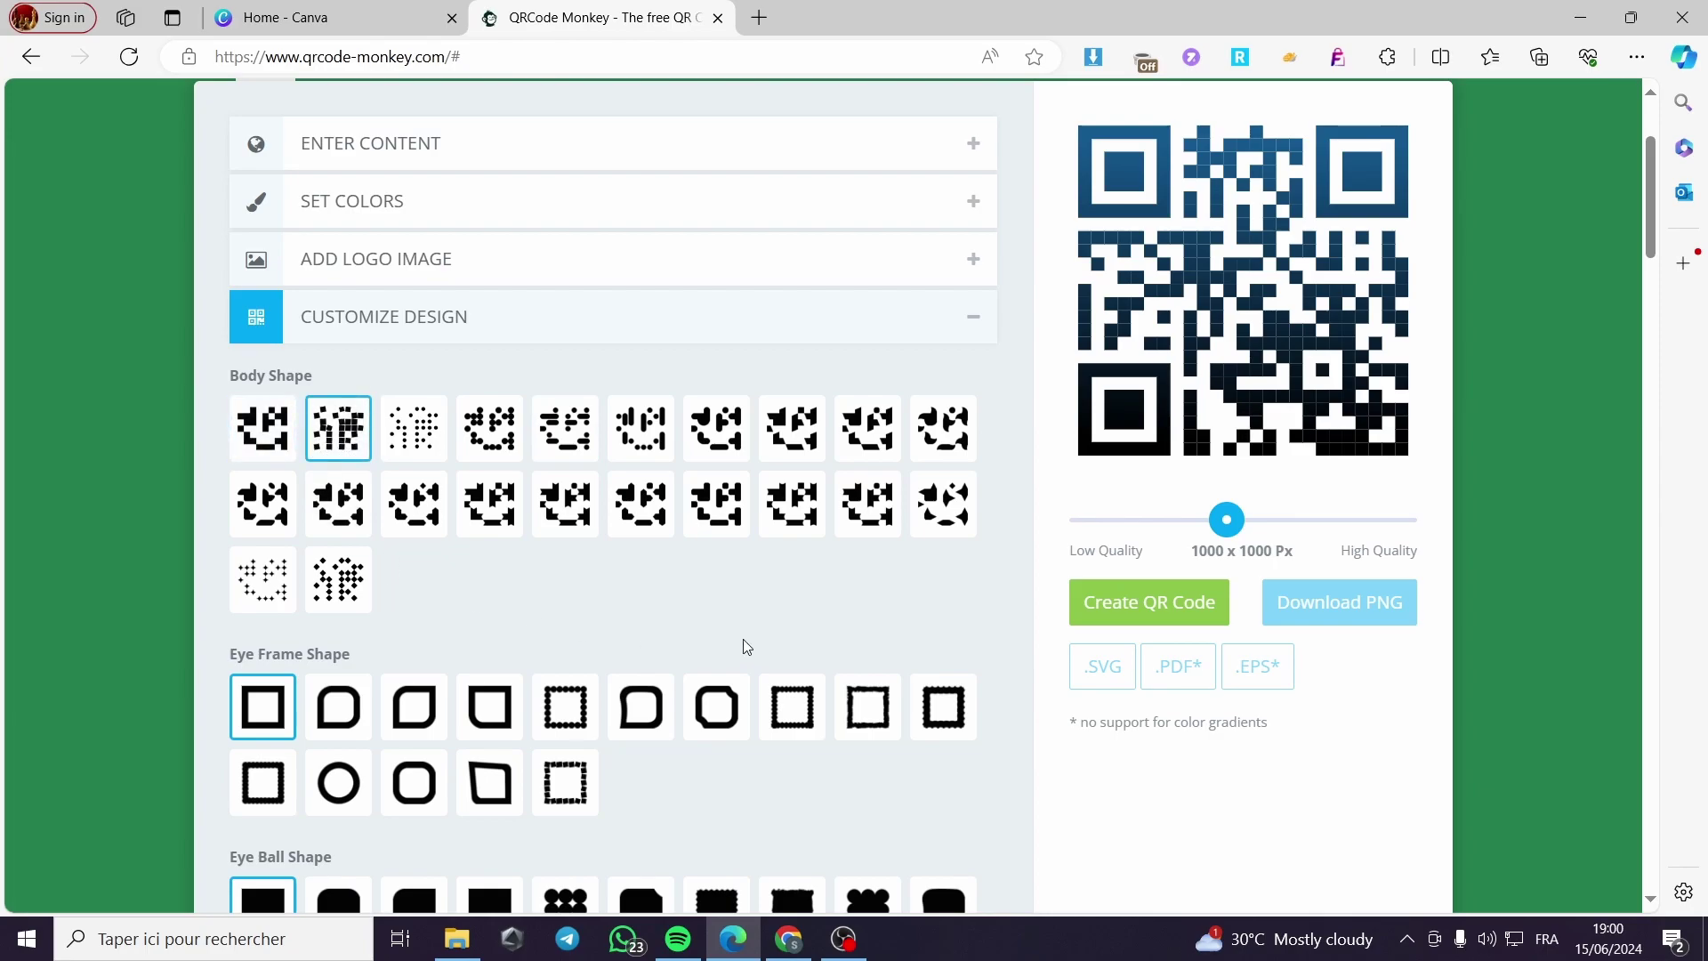
pyautogui.scroll(-2, 747, 622)
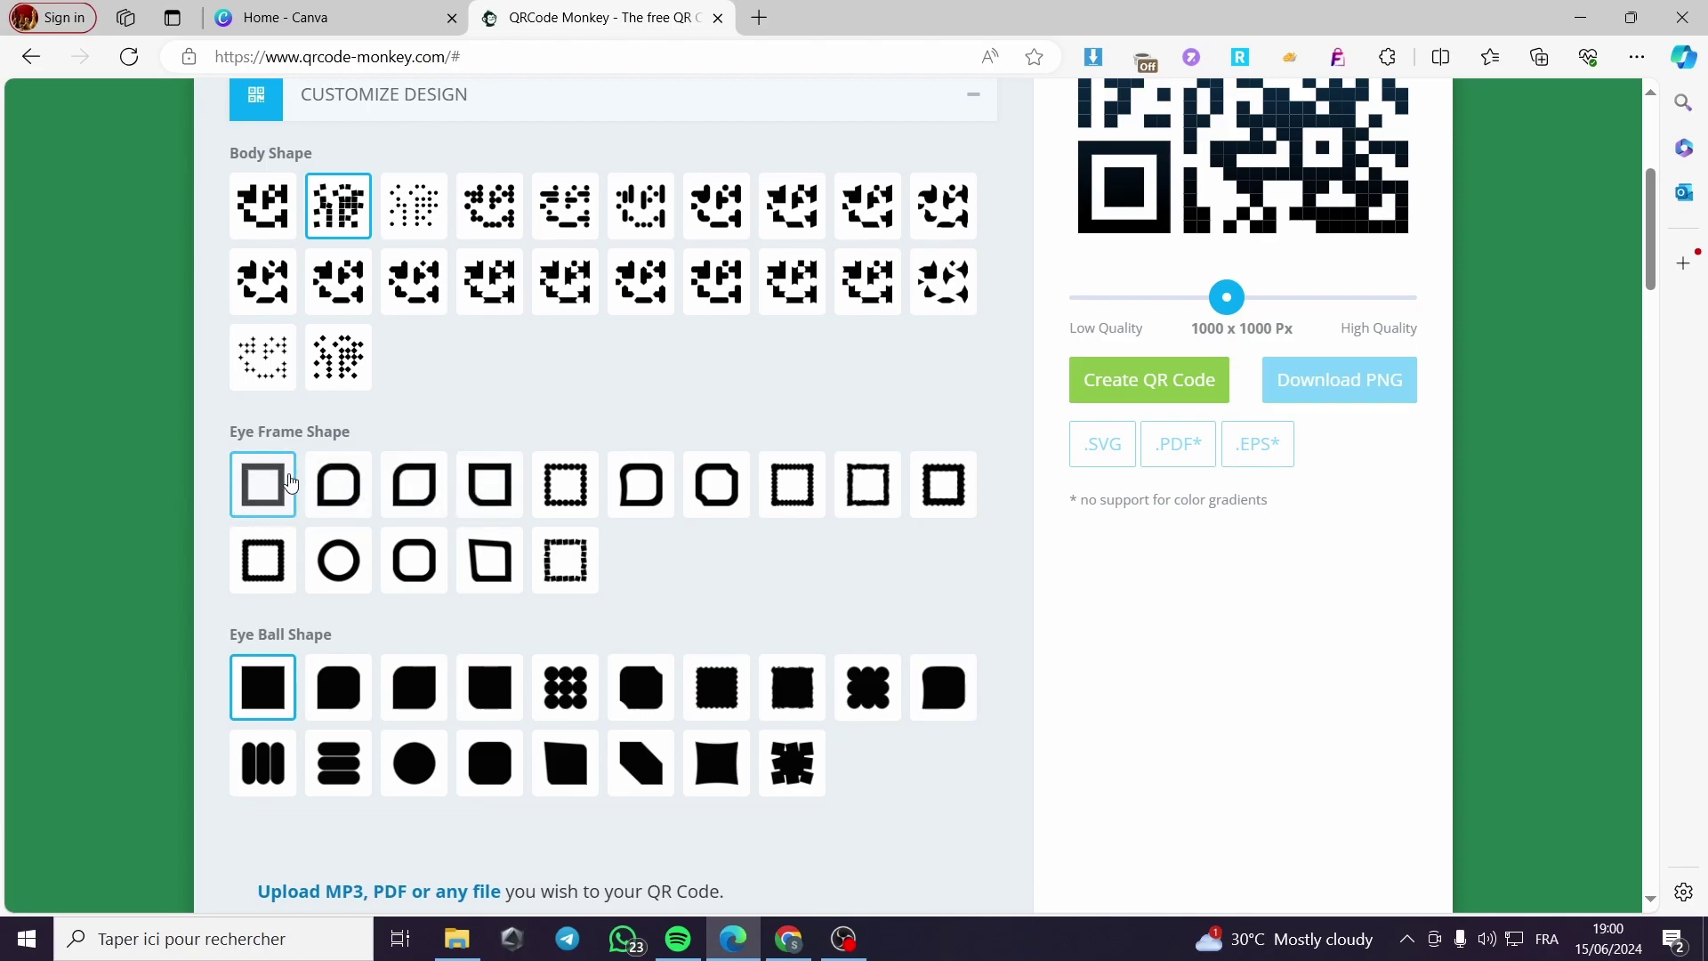
# - Give the eye frames a rounded-square shape and the eyeballs a circle shape
pyautogui.click(338, 495)
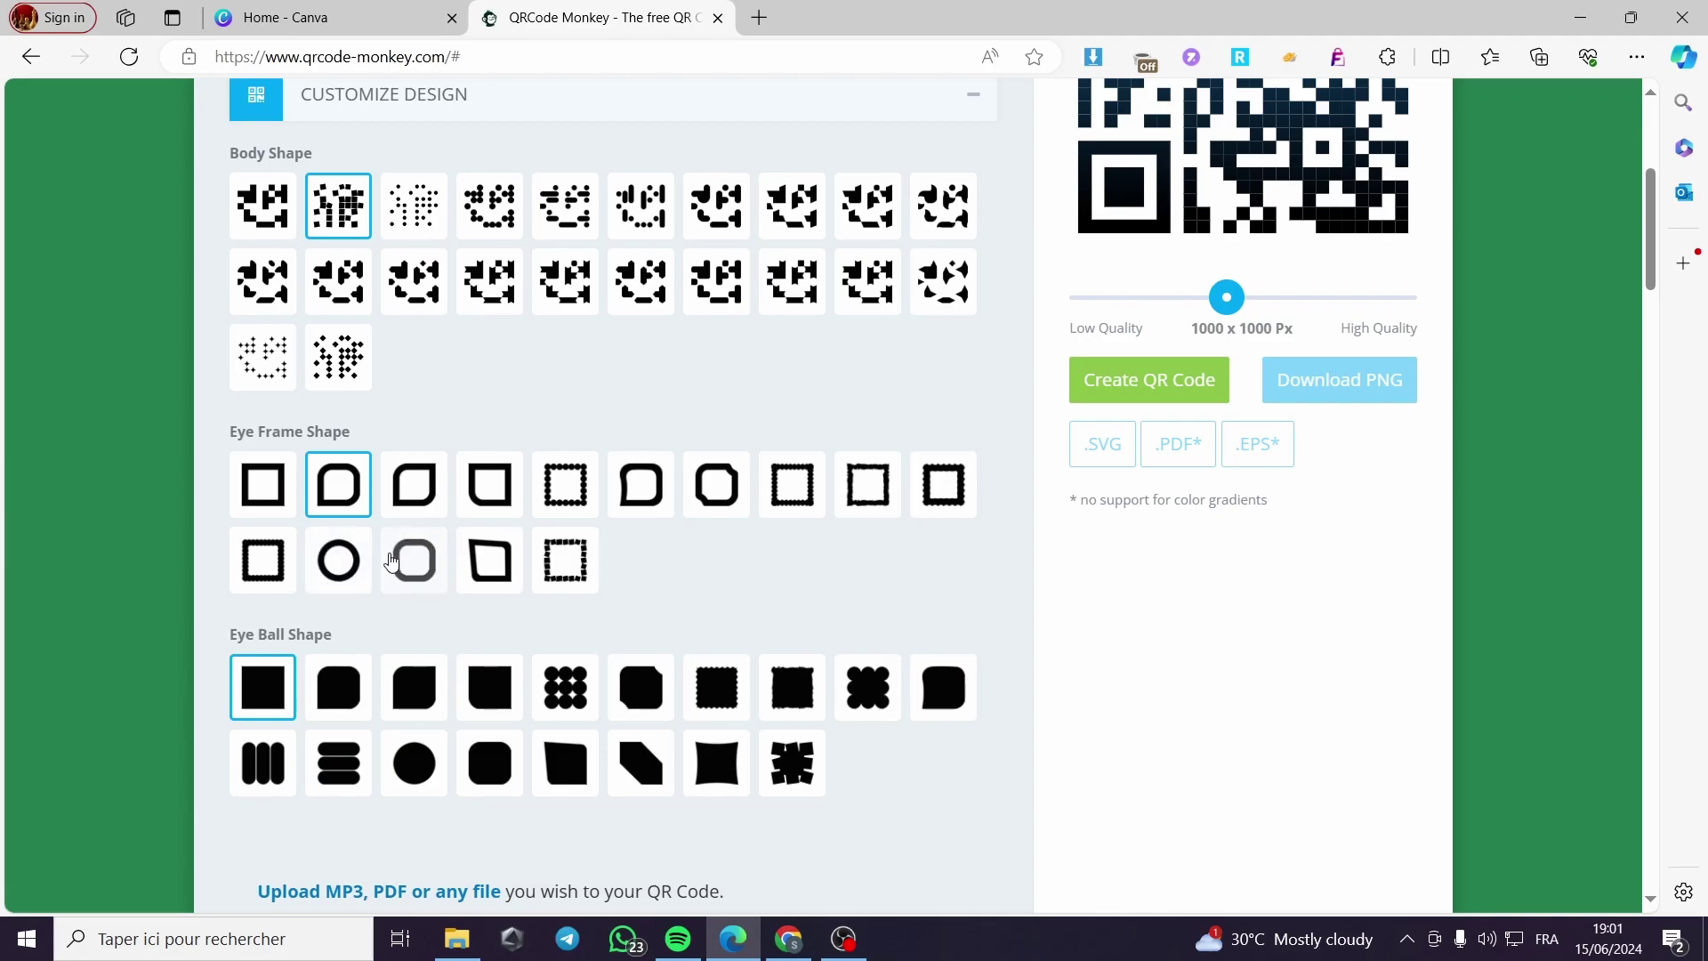
pyautogui.click(408, 578)
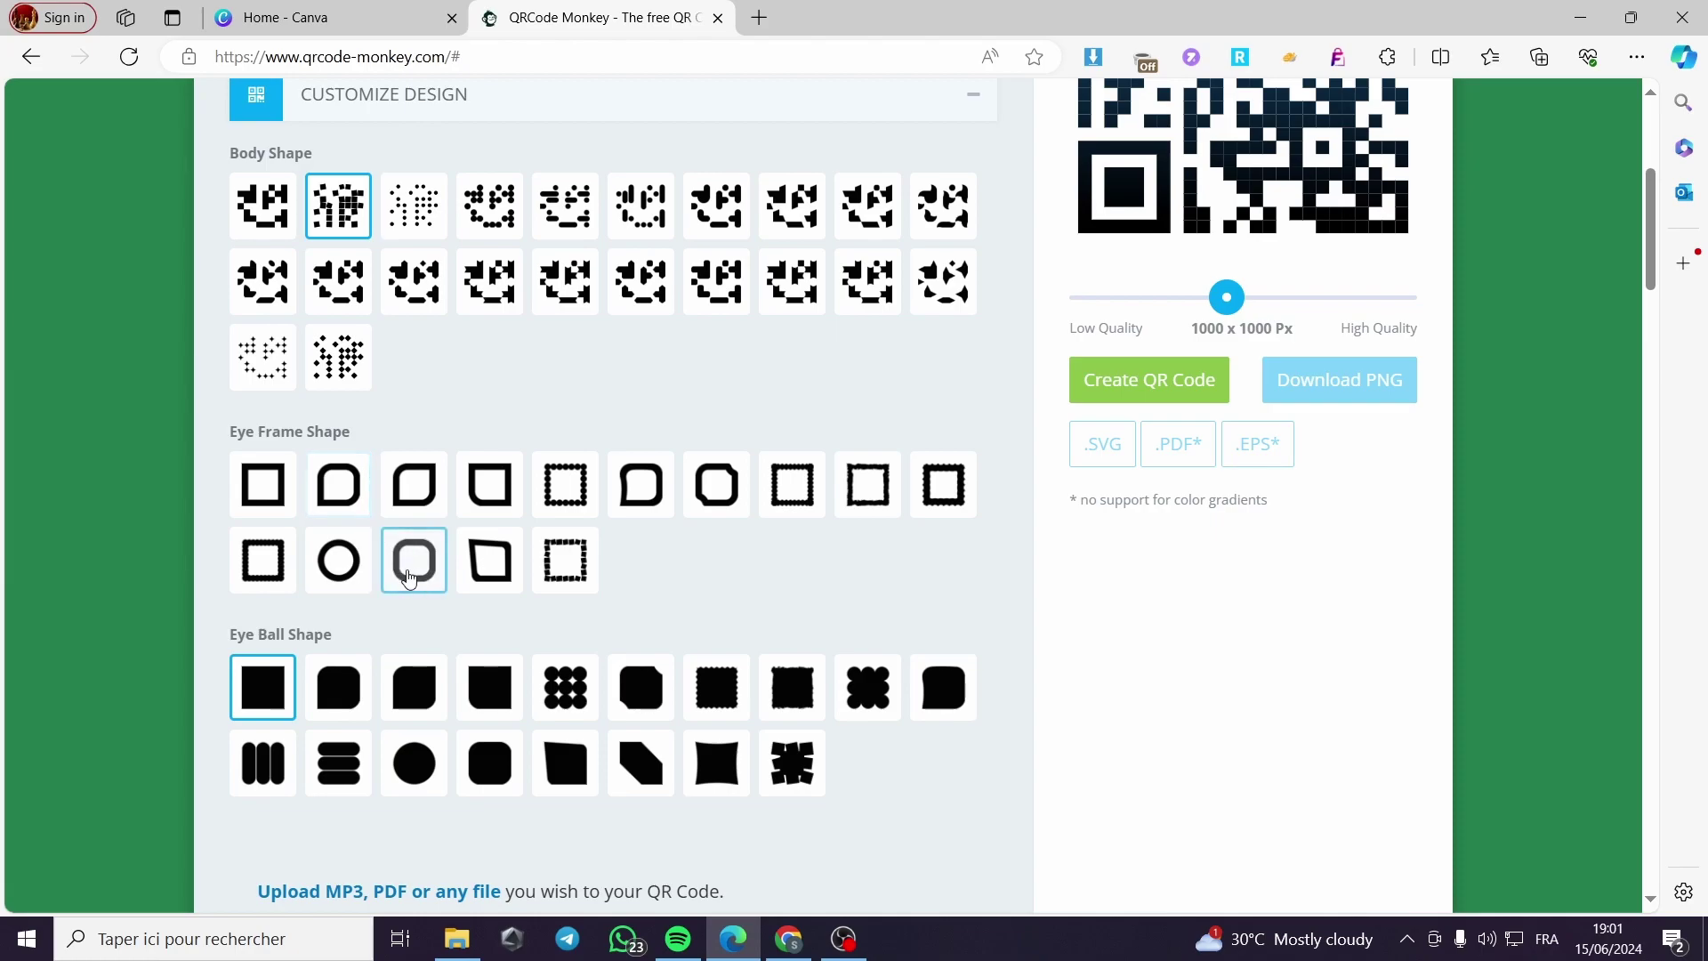
pyautogui.scroll(-1, 374, 623)
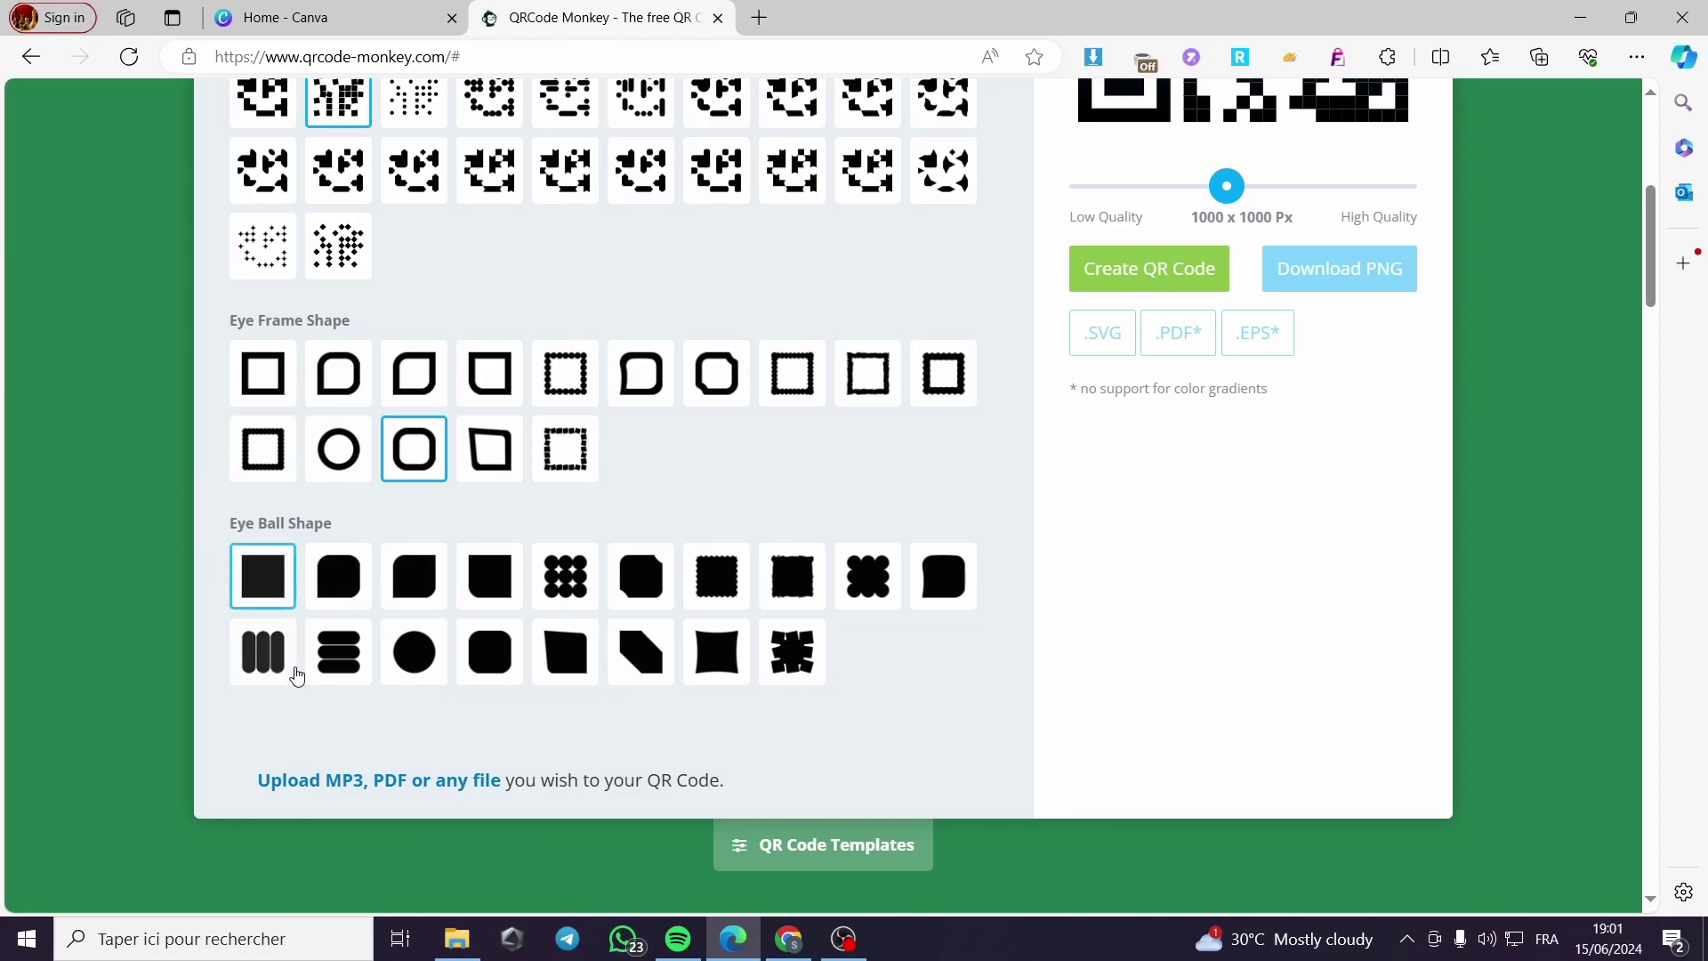
pyautogui.click(422, 673)
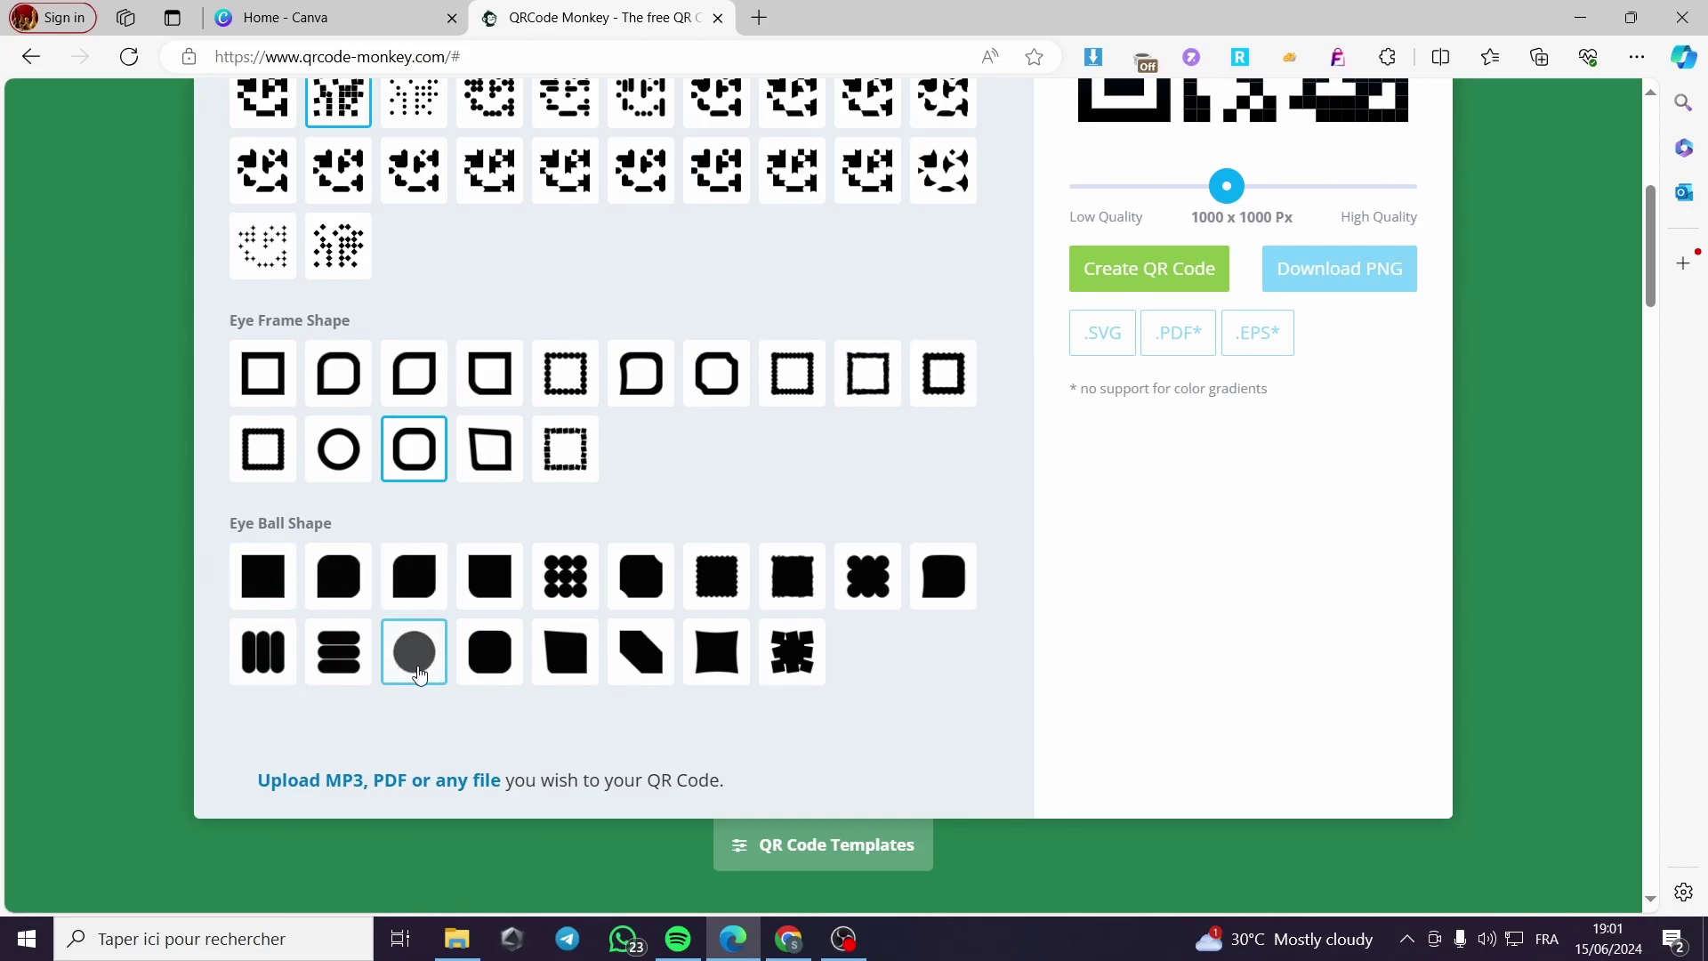
# - Regenerate the QR code with the new body and eye shapes
pyautogui.scroll(6, 564, 717)
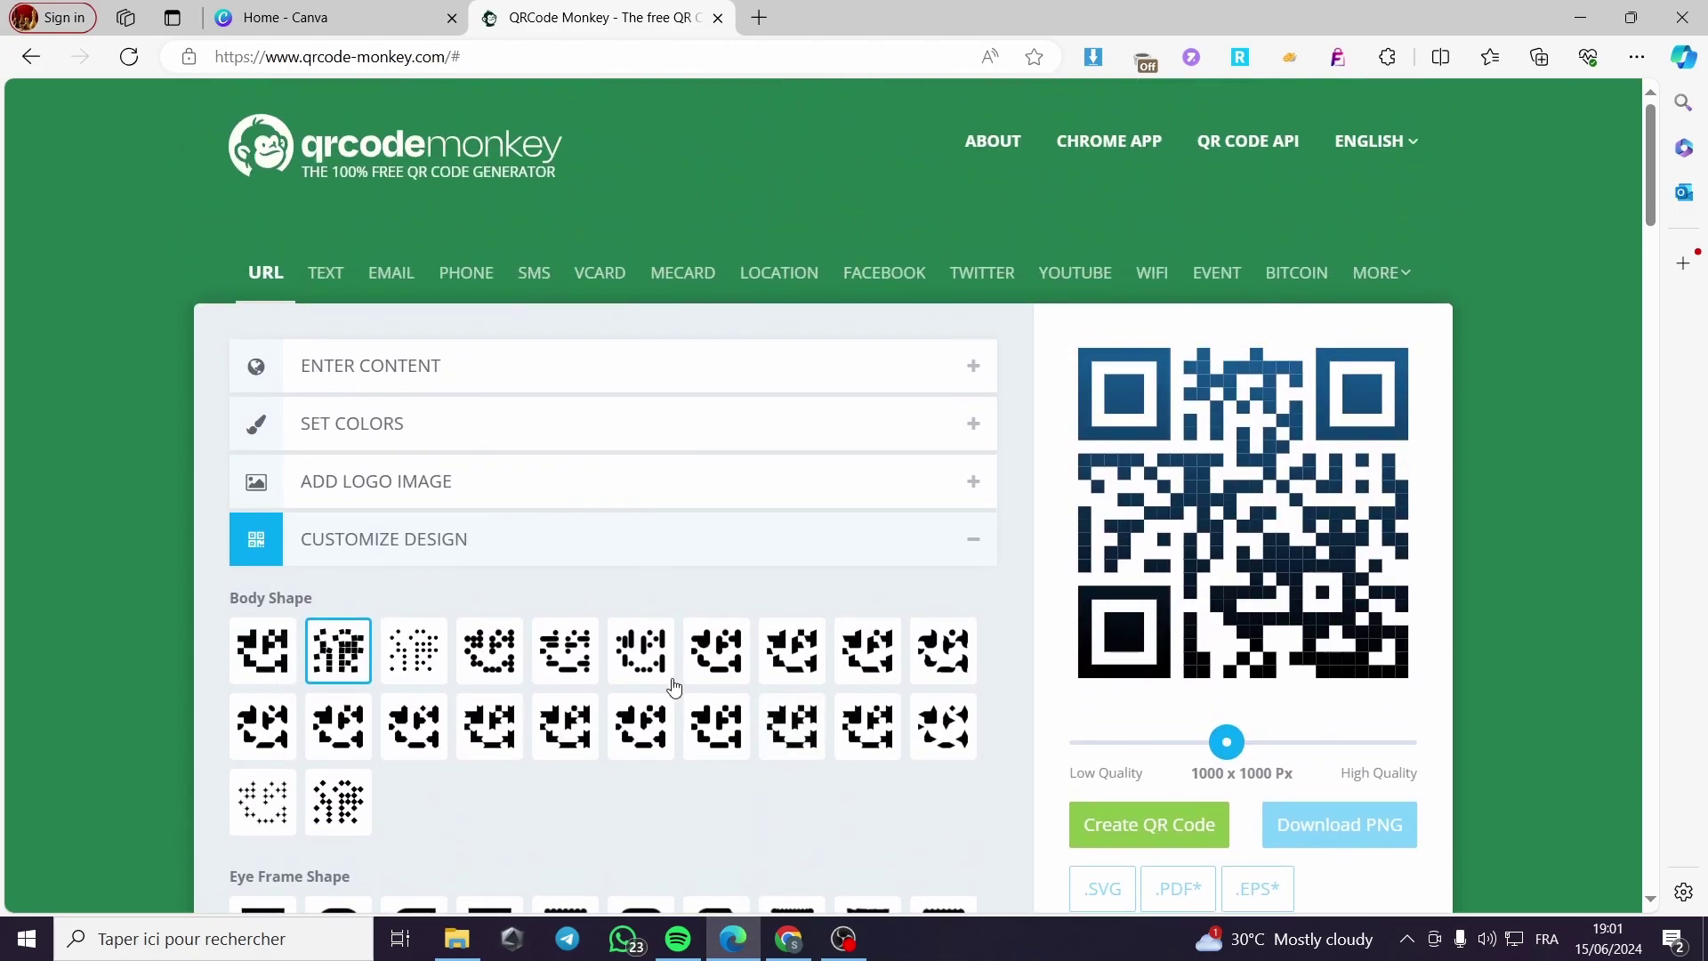
pyautogui.scroll(-1, 667, 686)
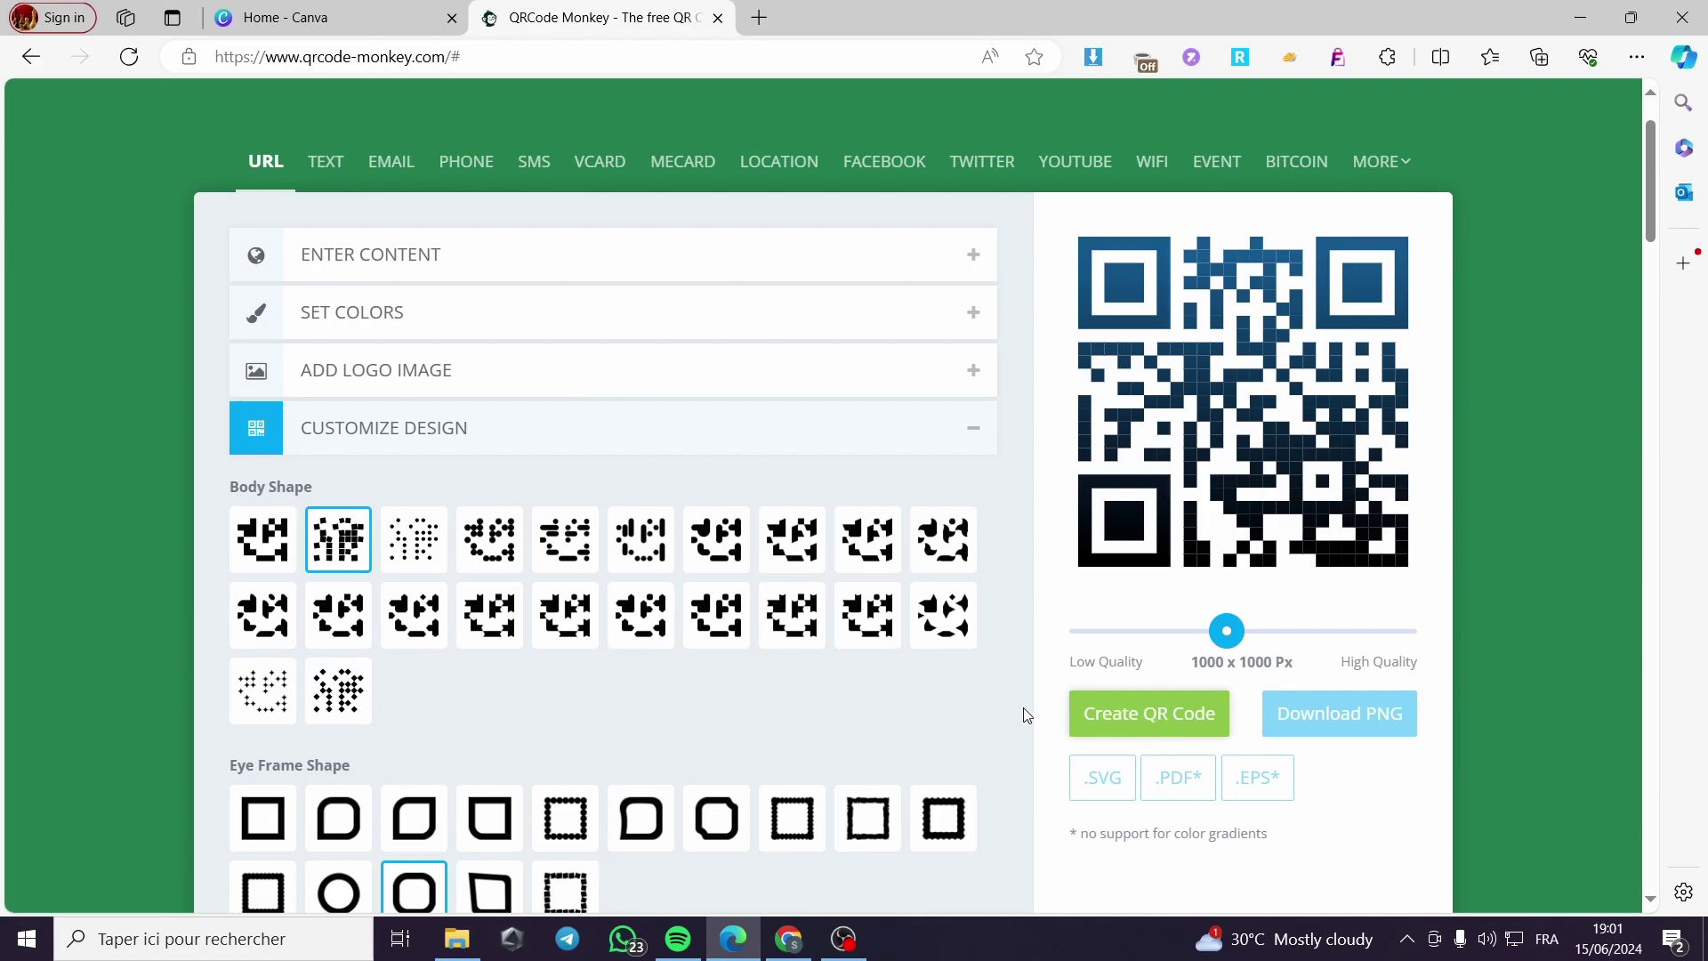
pyautogui.scroll(-1, 1047, 707)
pyautogui.click(1114, 612)
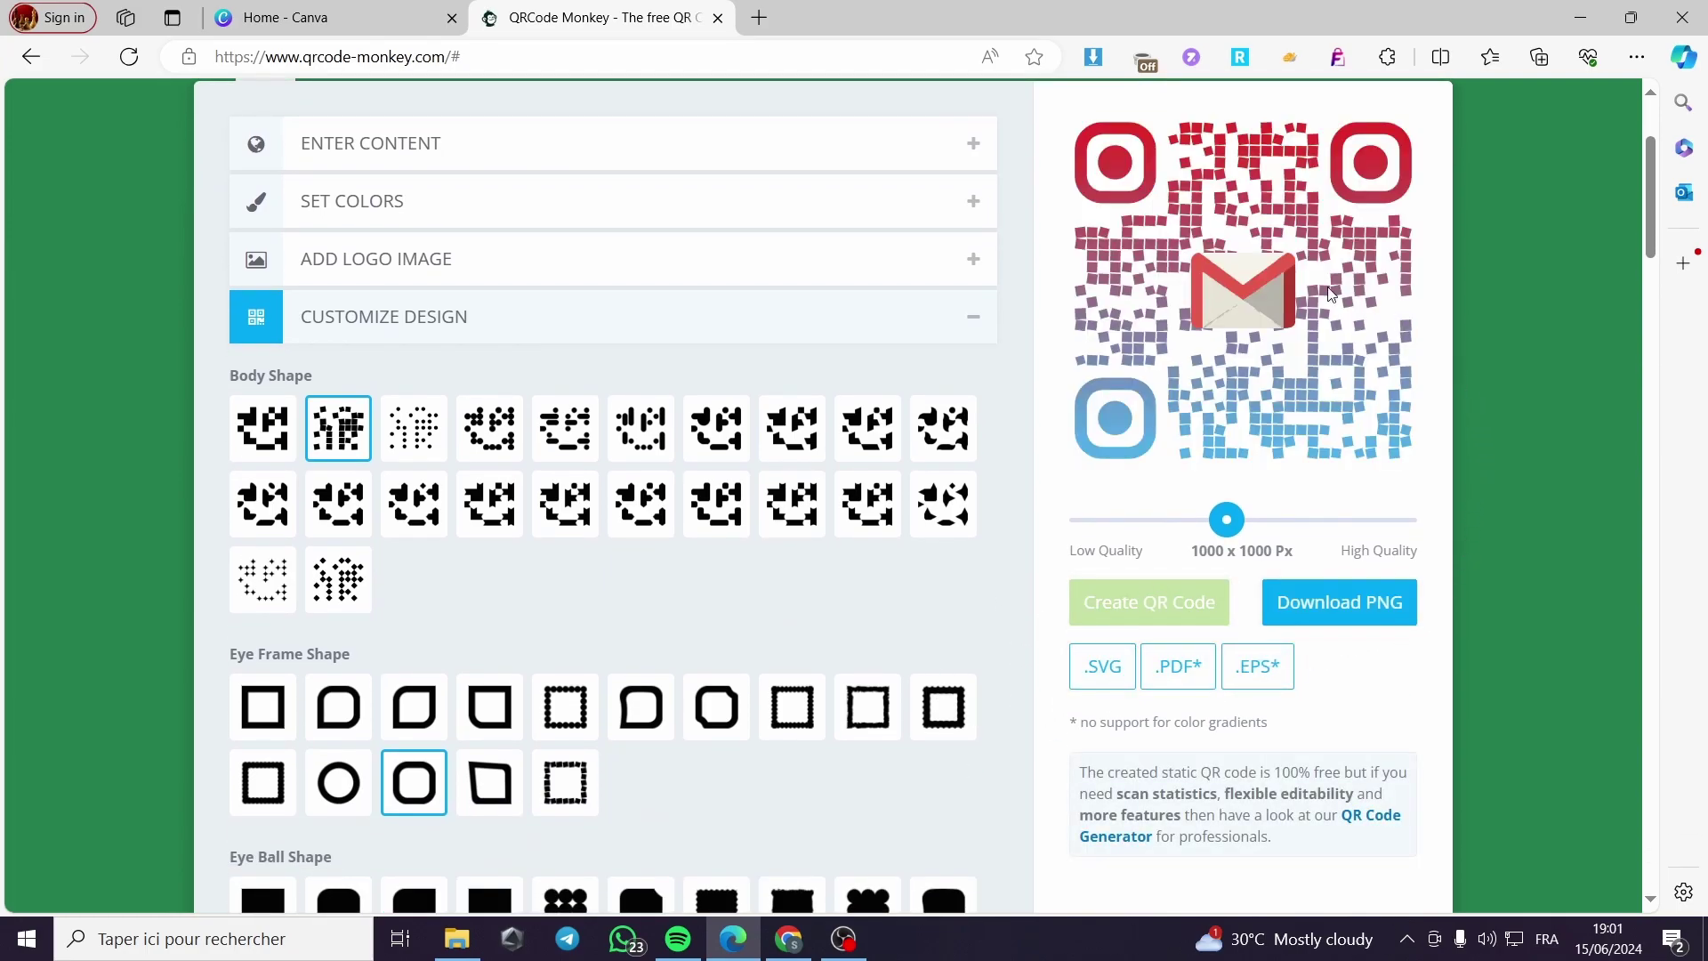
# - Reopen the Set Colors section showing the red-to-blue gradient
pyautogui.scroll(1, 1395, 464)
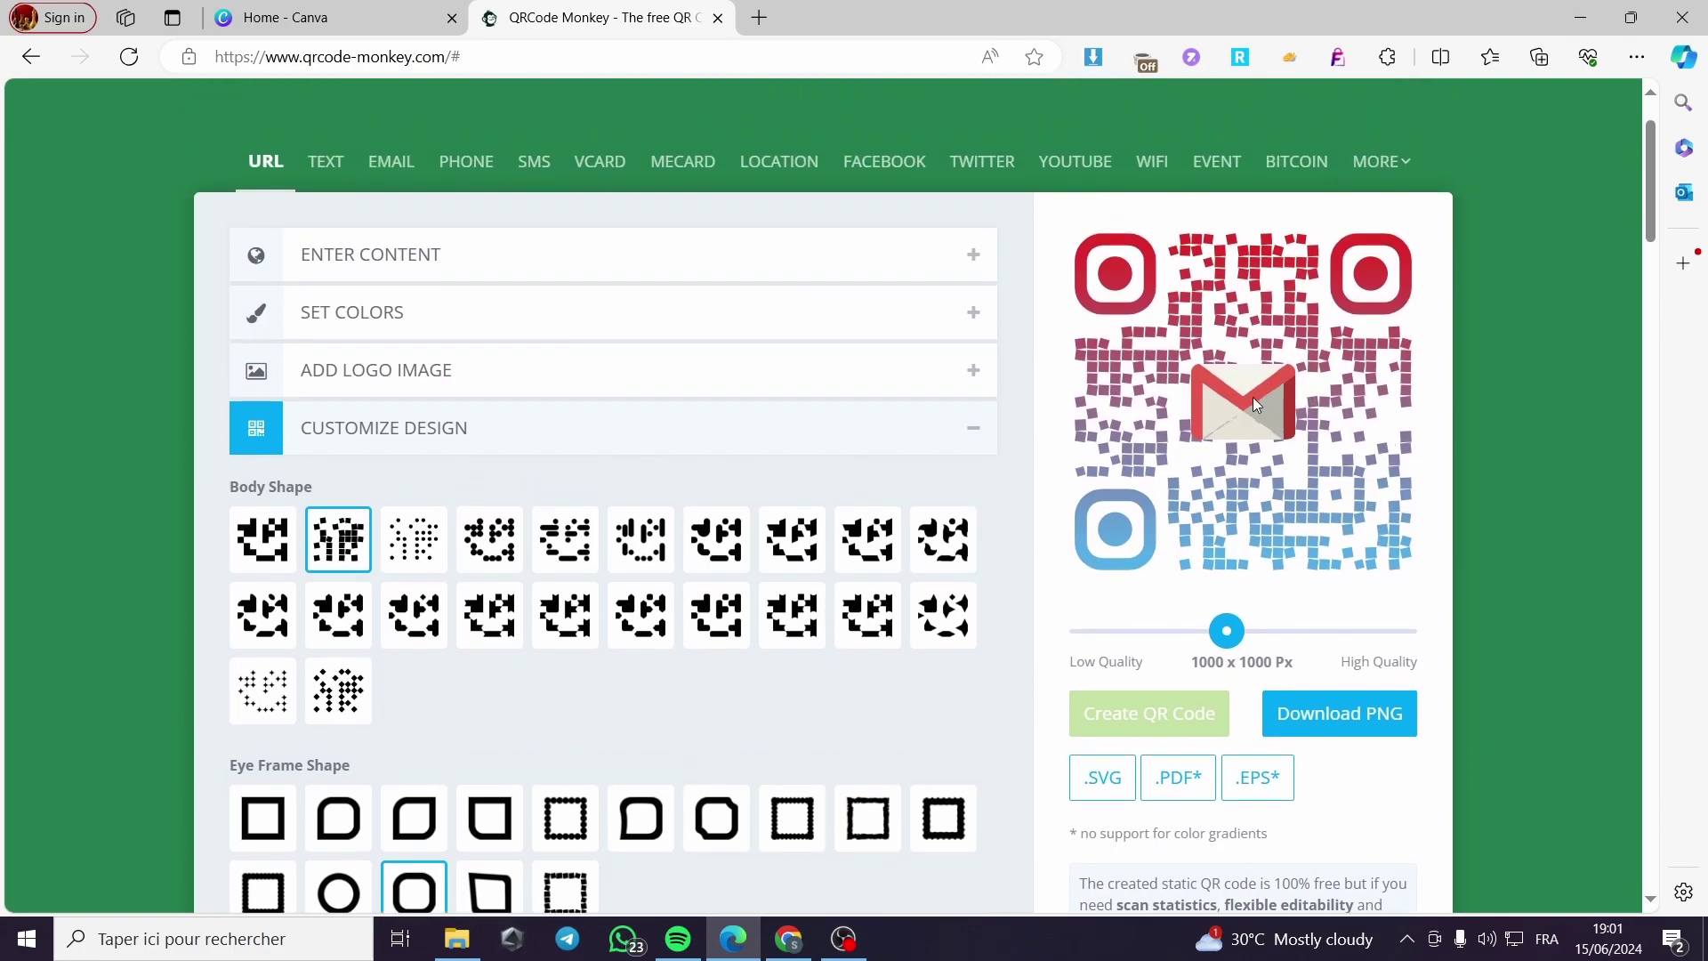
pyautogui.scroll(1, 447, 464)
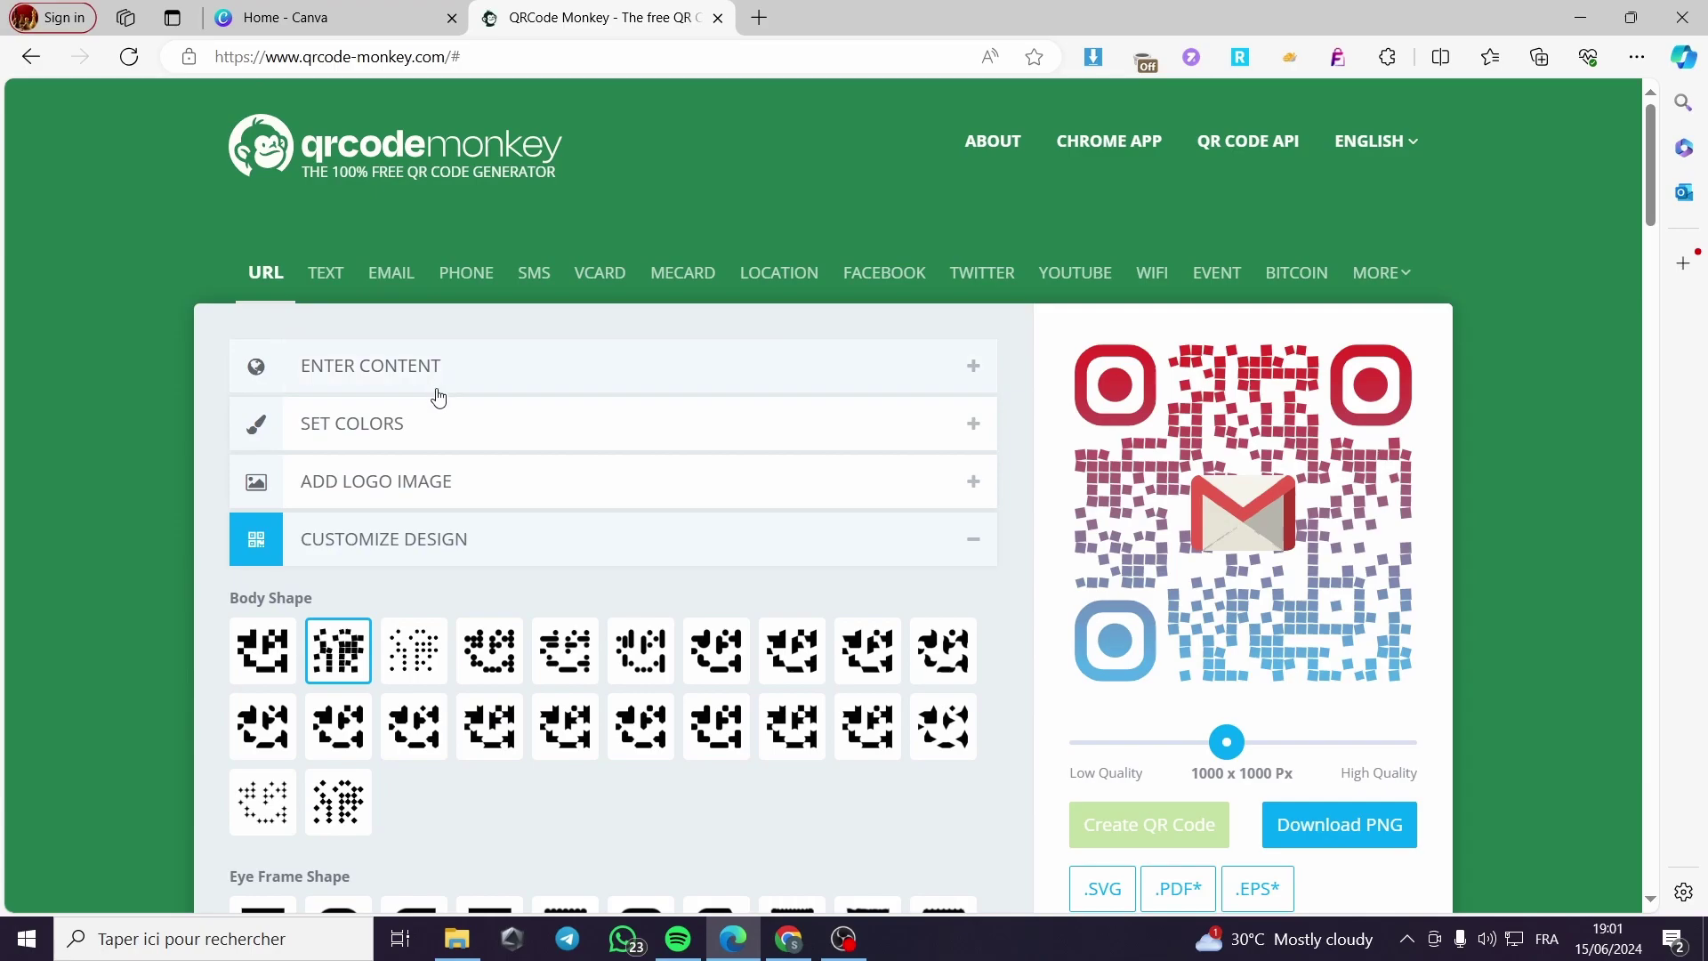
pyautogui.click(449, 425)
pyautogui.scroll(-1, 333, 467)
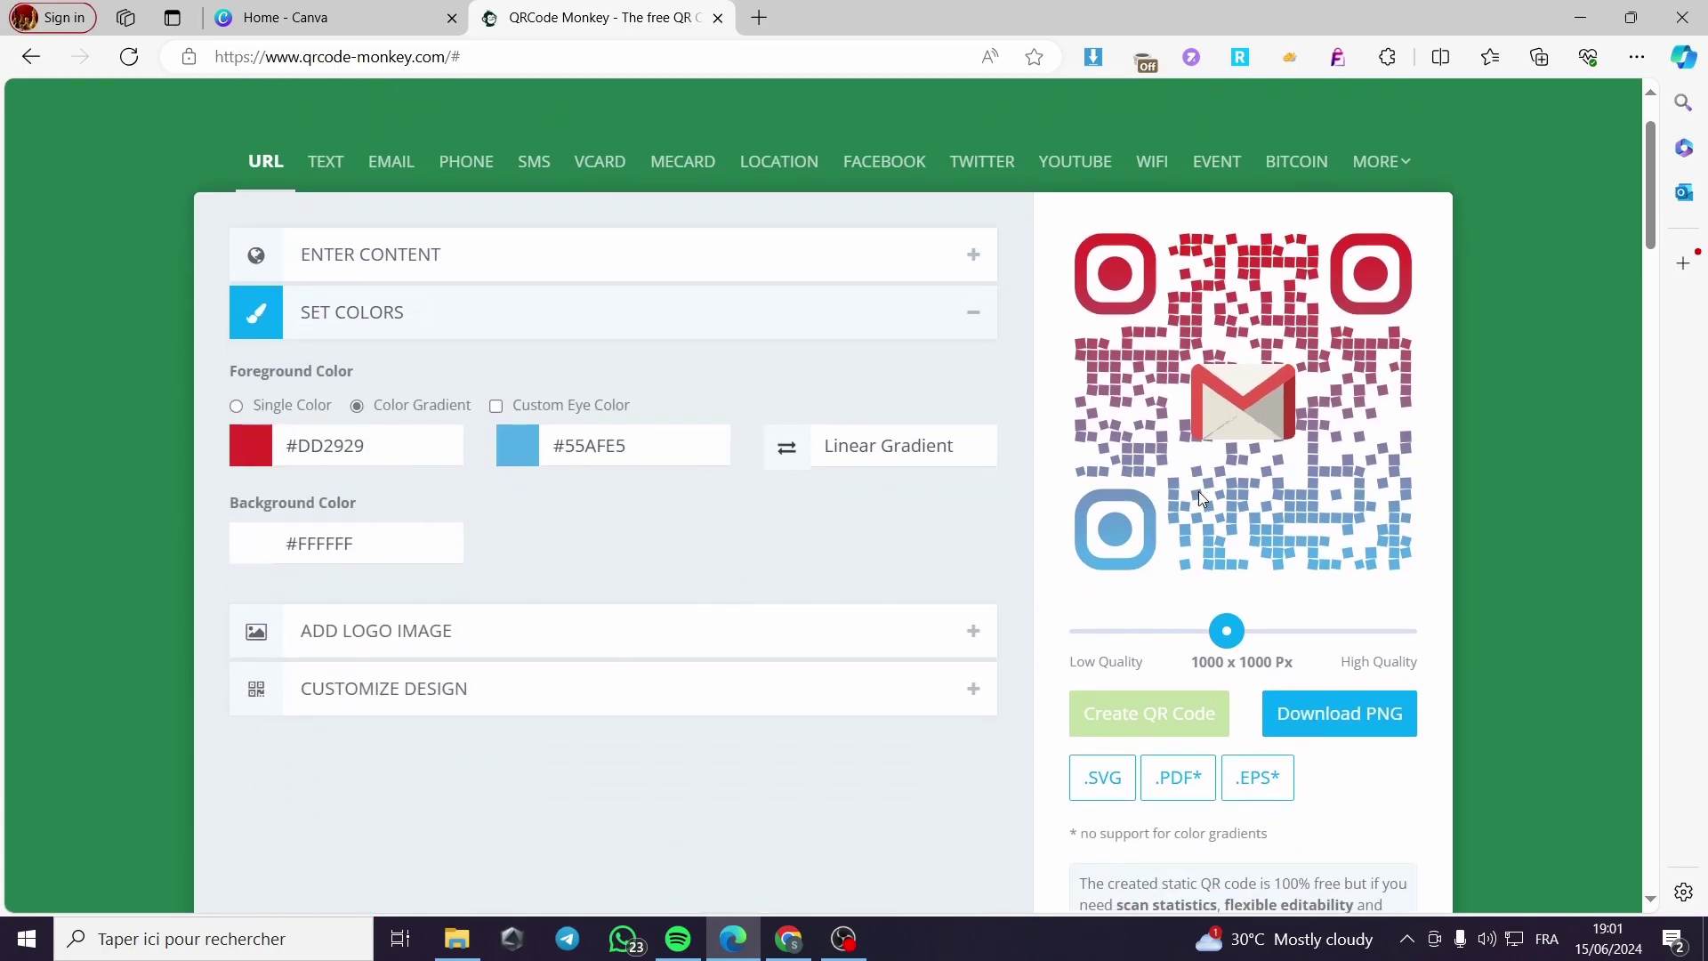
# - Choose the Instagram logo from the Add Logo Image gallery
pyautogui.scroll(-1, 637, 507)
pyautogui.click(610, 514)
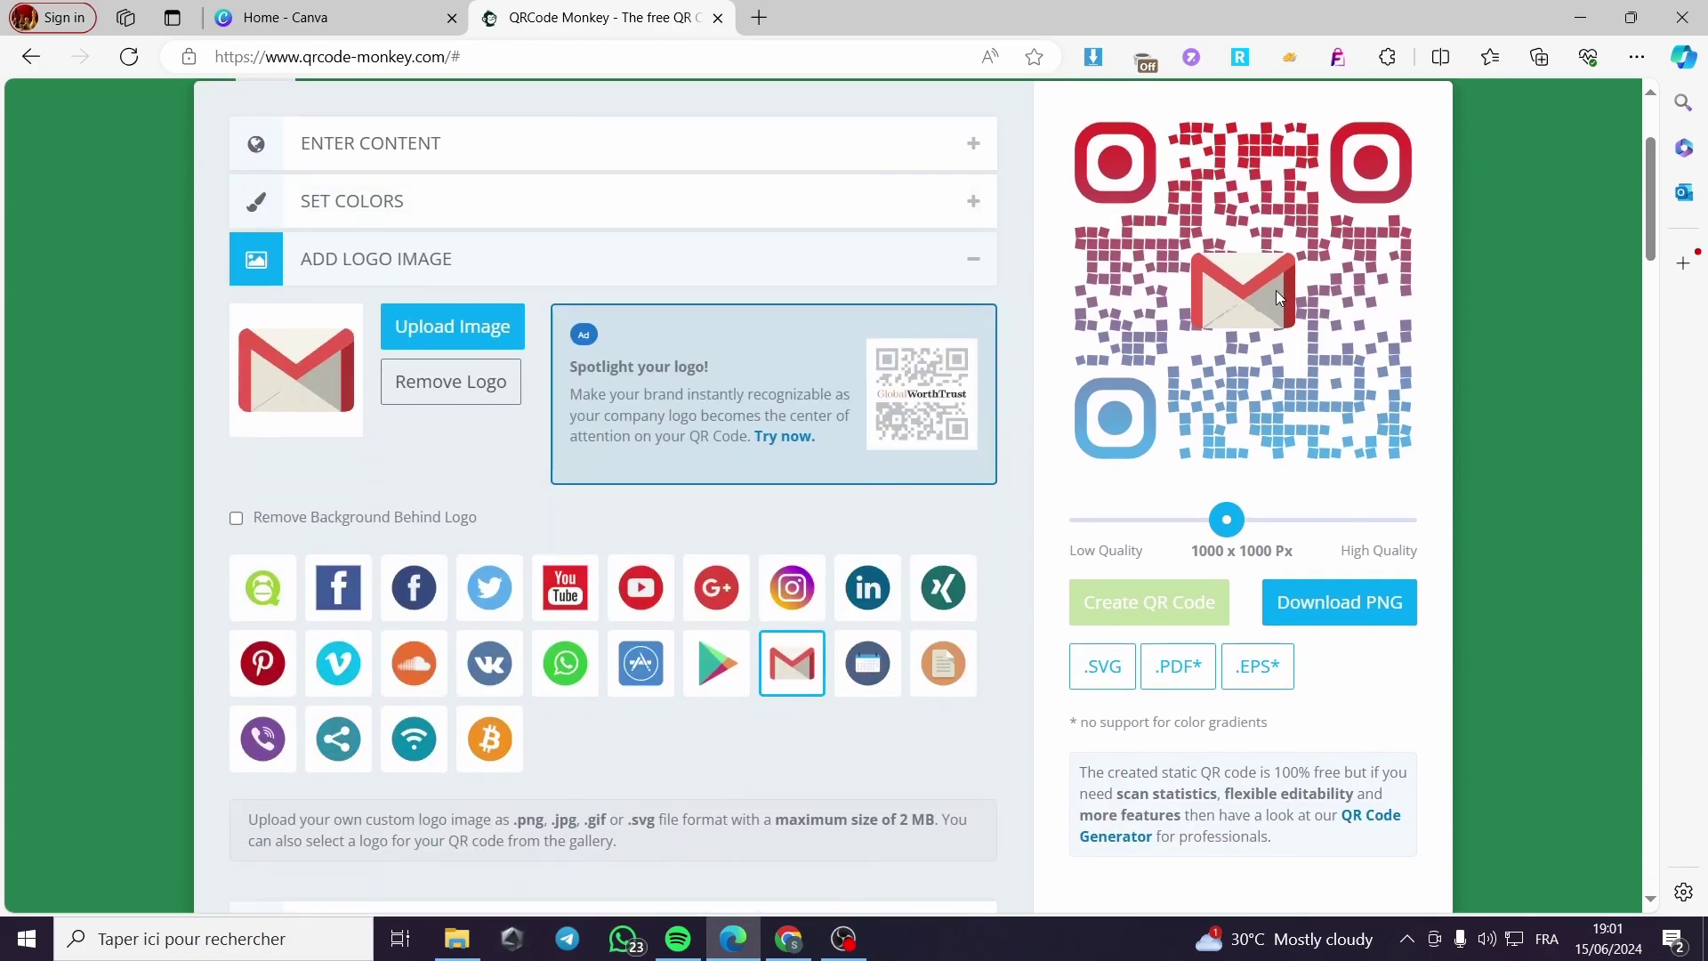
pyautogui.click(784, 596)
# - Reopen Customize Design and review the finished 1000 x 1000 Px gradient QR code
pyautogui.scroll(-2, 779, 628)
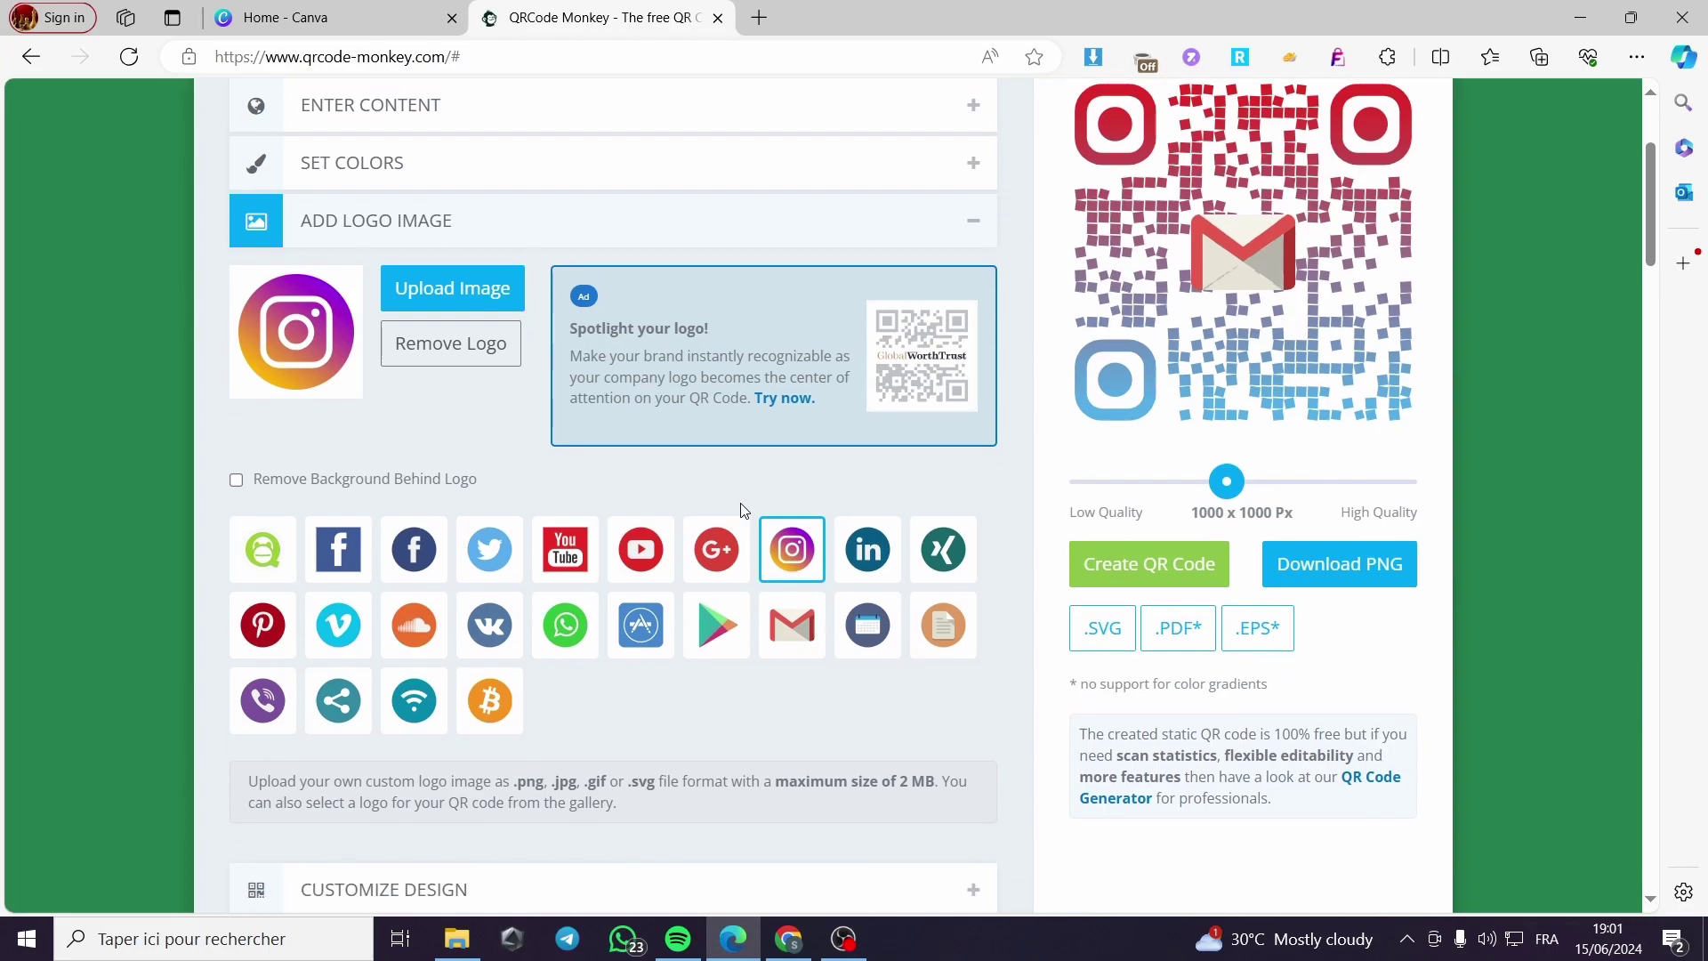
pyautogui.click(498, 716)
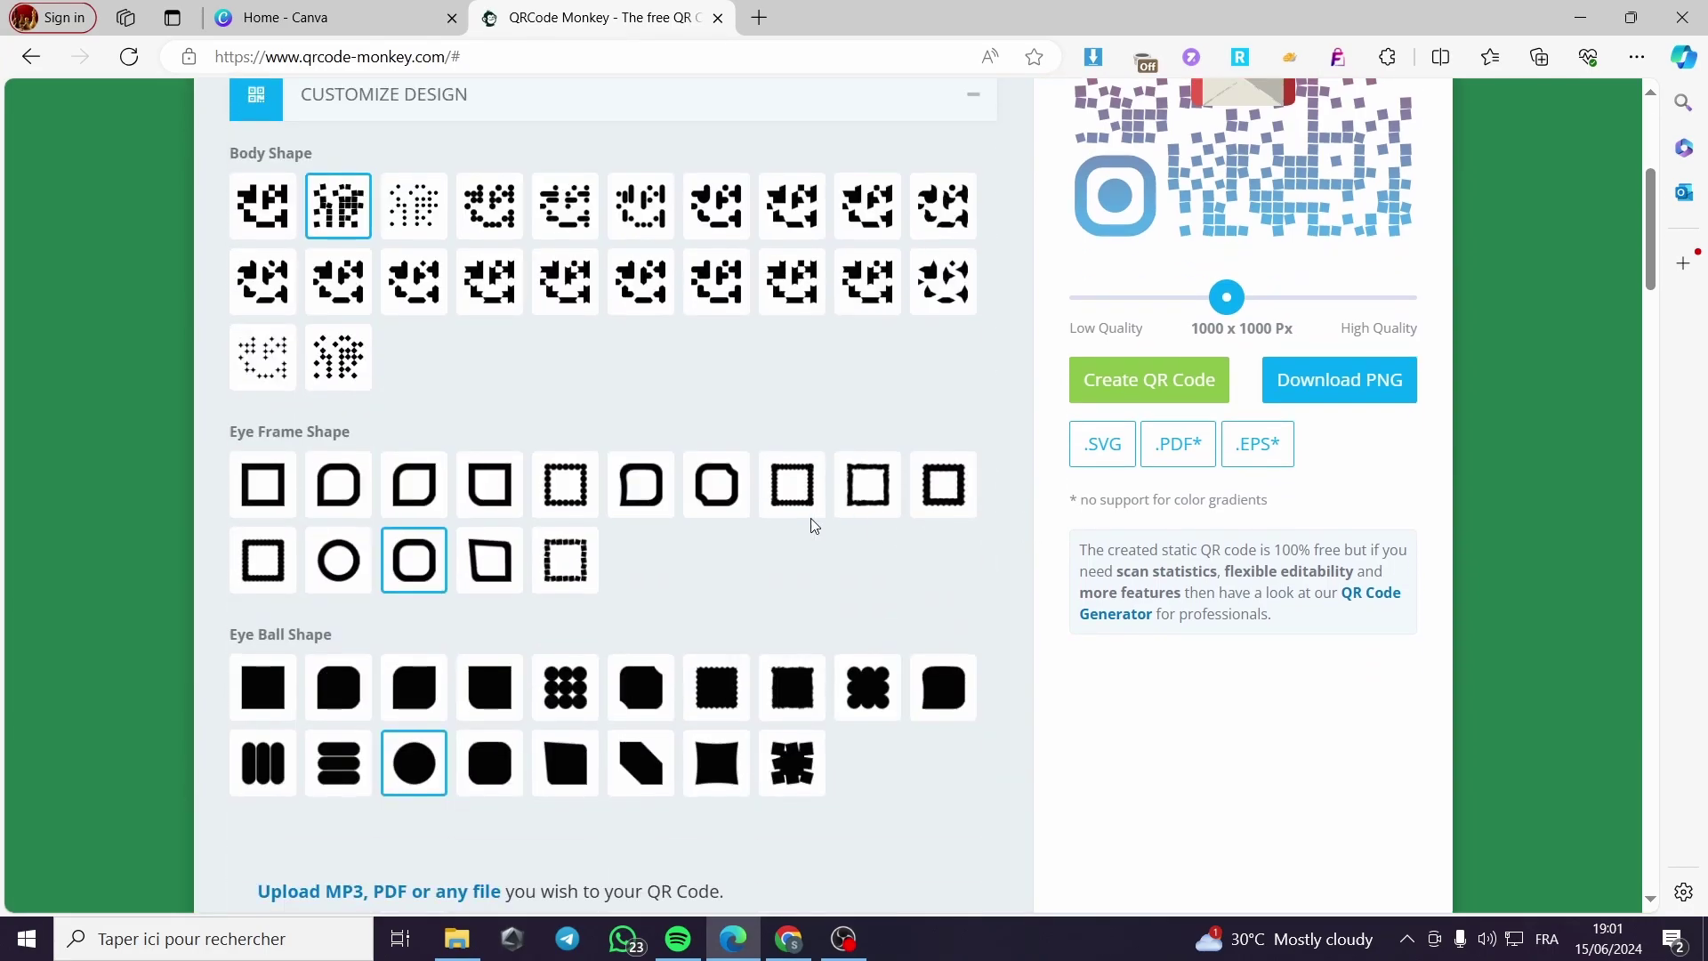
pyautogui.scroll(1, 747, 578)
pyautogui.scroll(1, 846, 659)
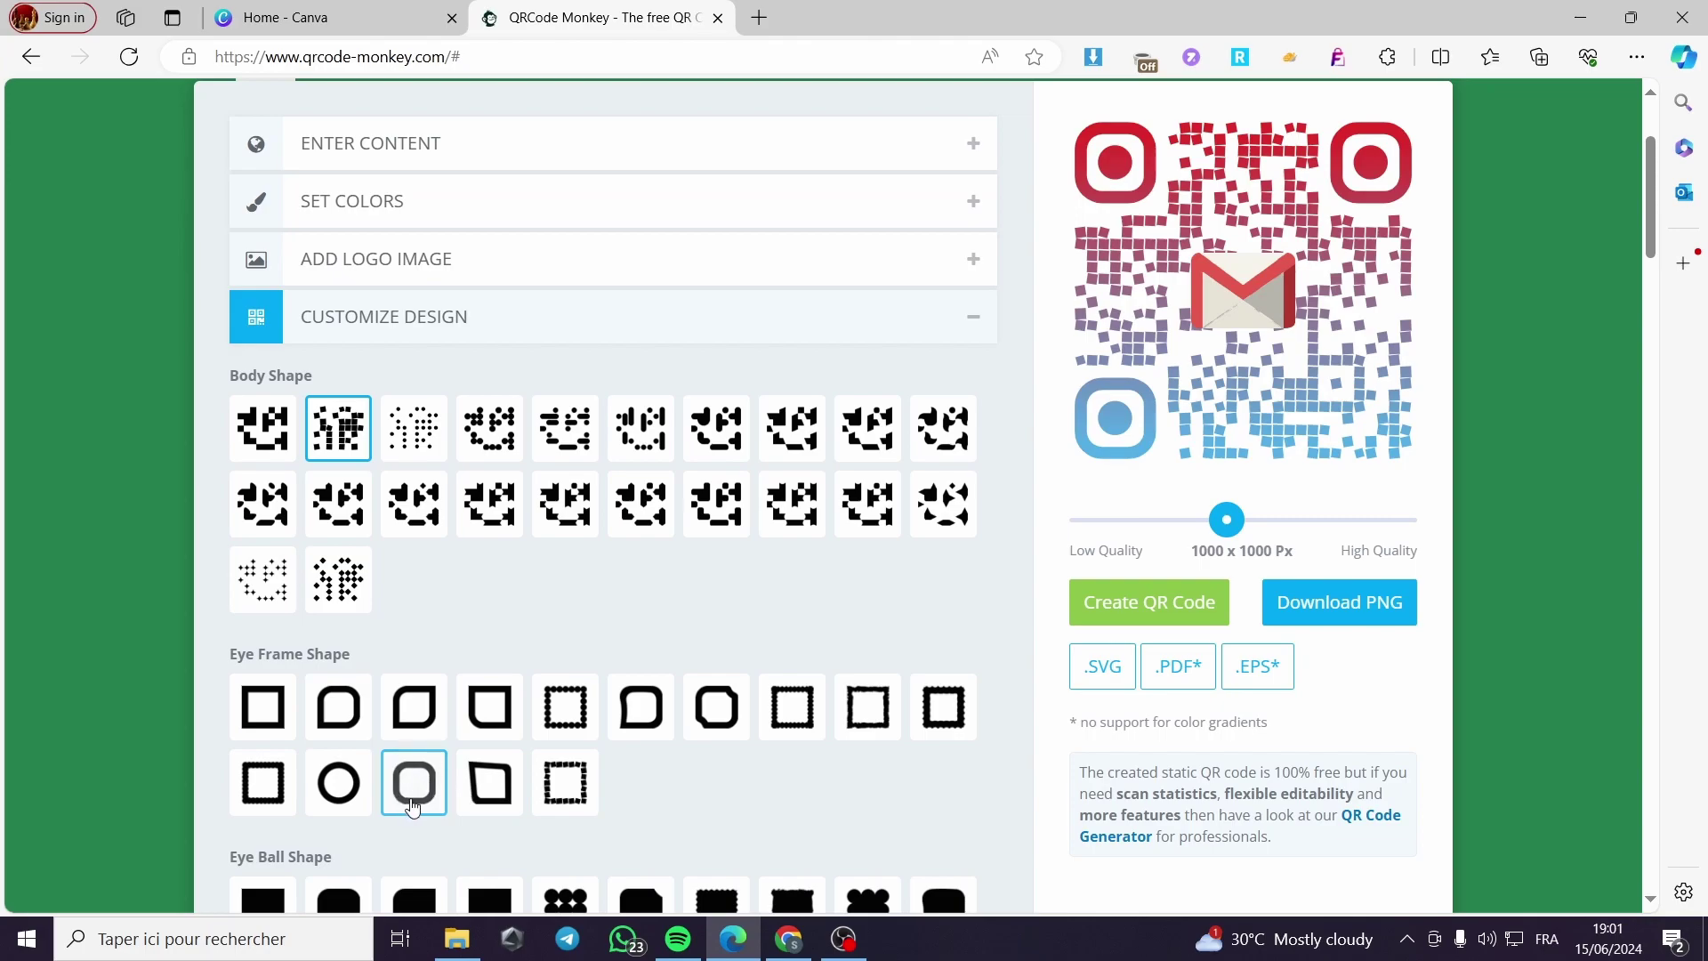
pyautogui.scroll(1, 1087, 447)
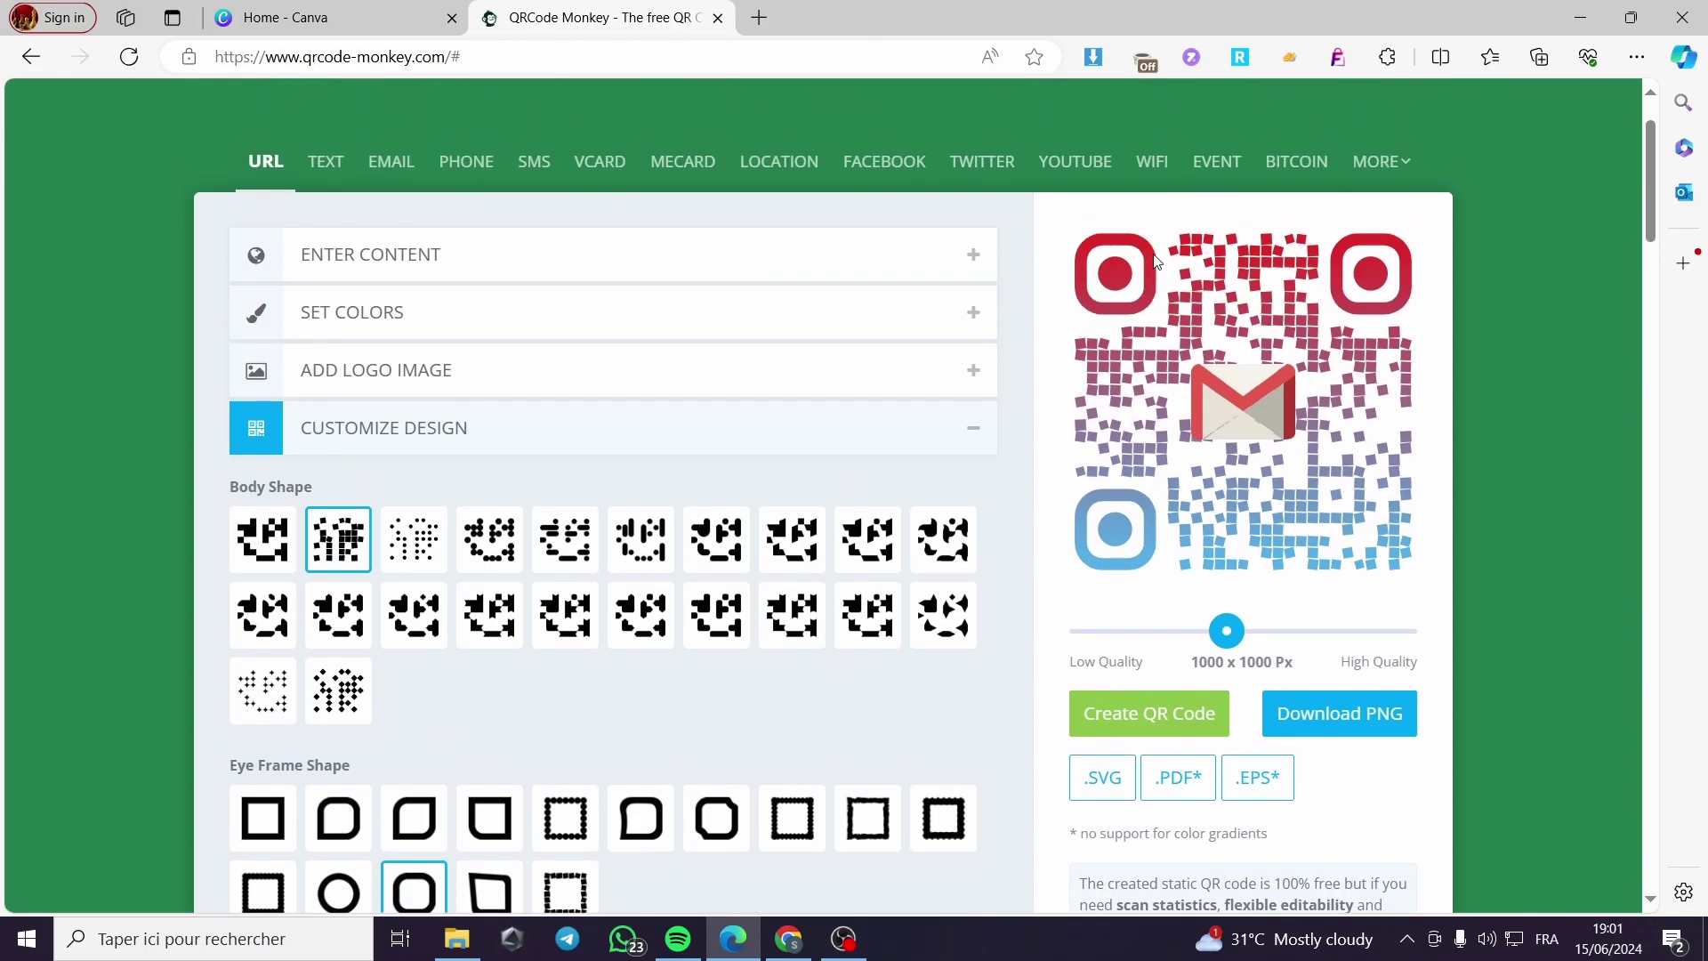
pyautogui.scroll(-1, 863, 508)
pyautogui.scroll(-2, 1014, 481)
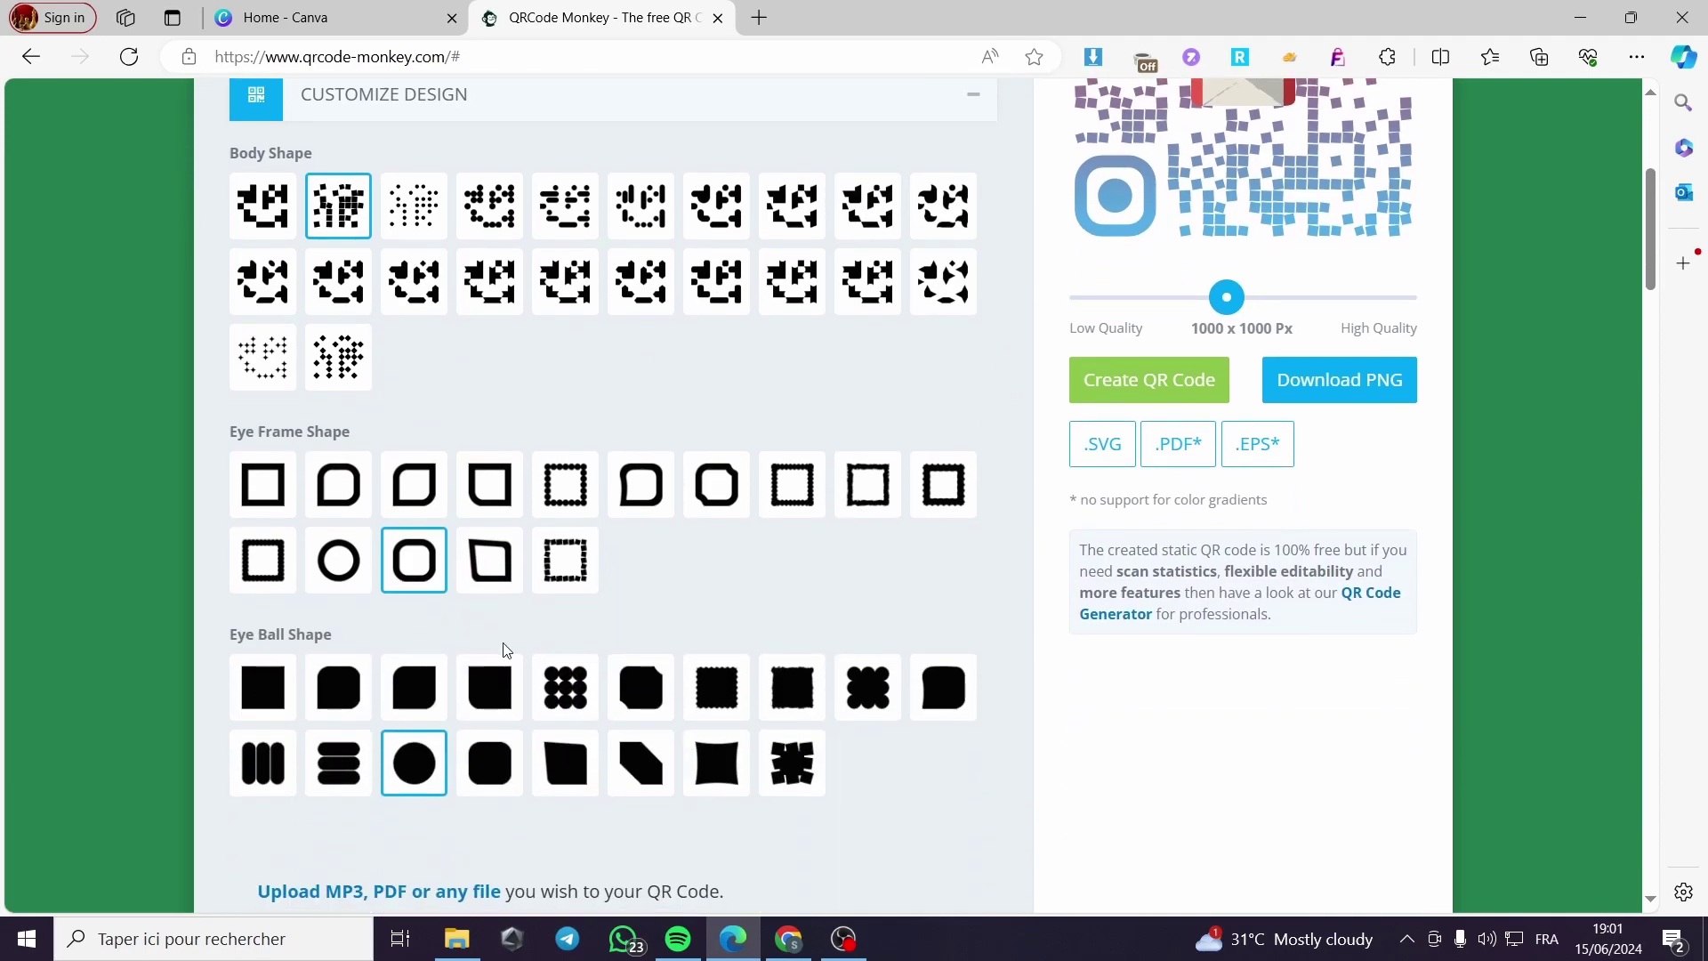
pyautogui.scroll(2, 1184, 451)
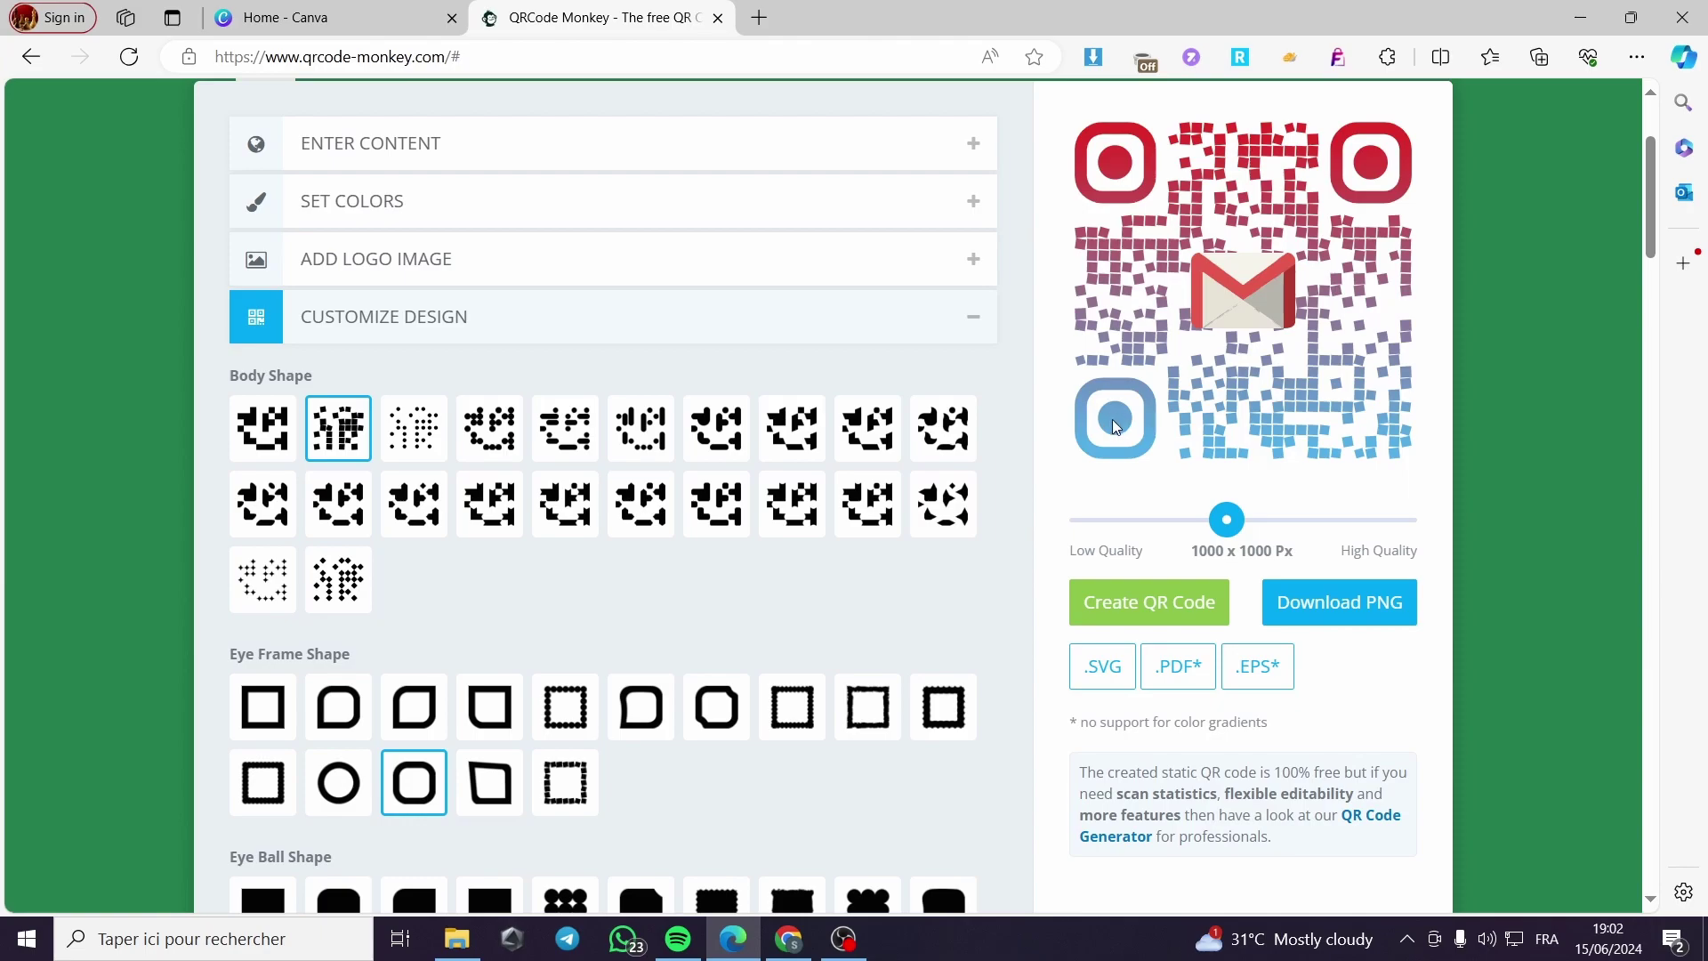
pyautogui.scroll(-1, 1093, 462)
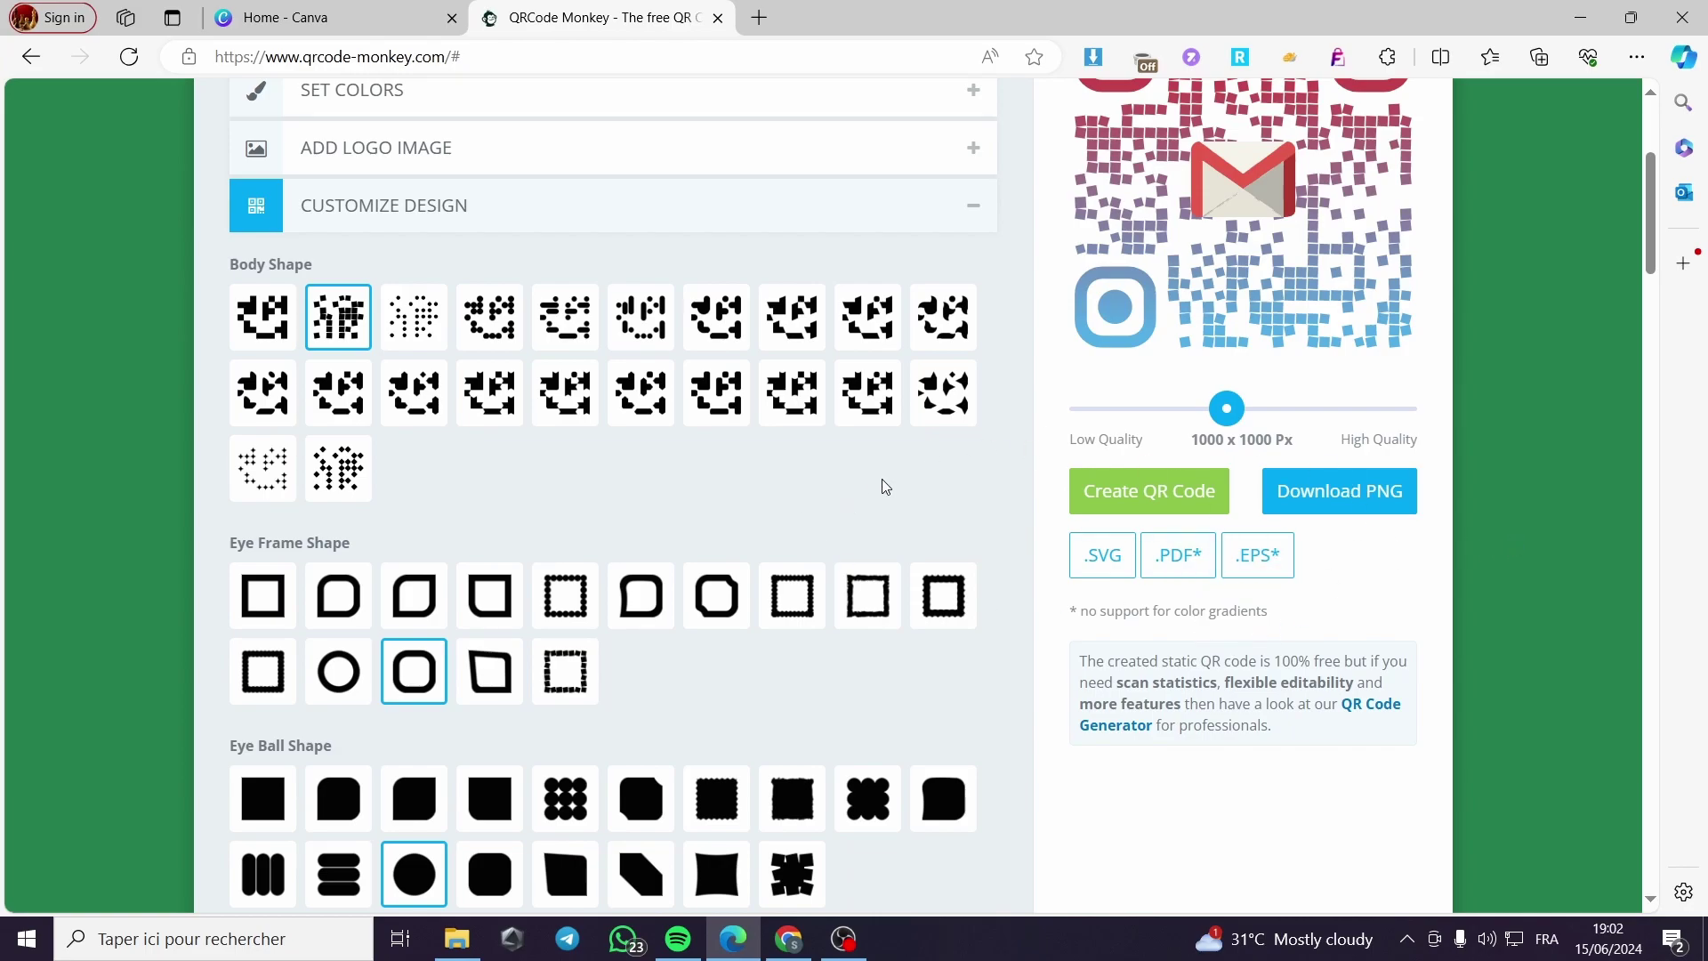
# - Download the QR code as PNG and open qr-code (1).png
pyautogui.click(1352, 505)
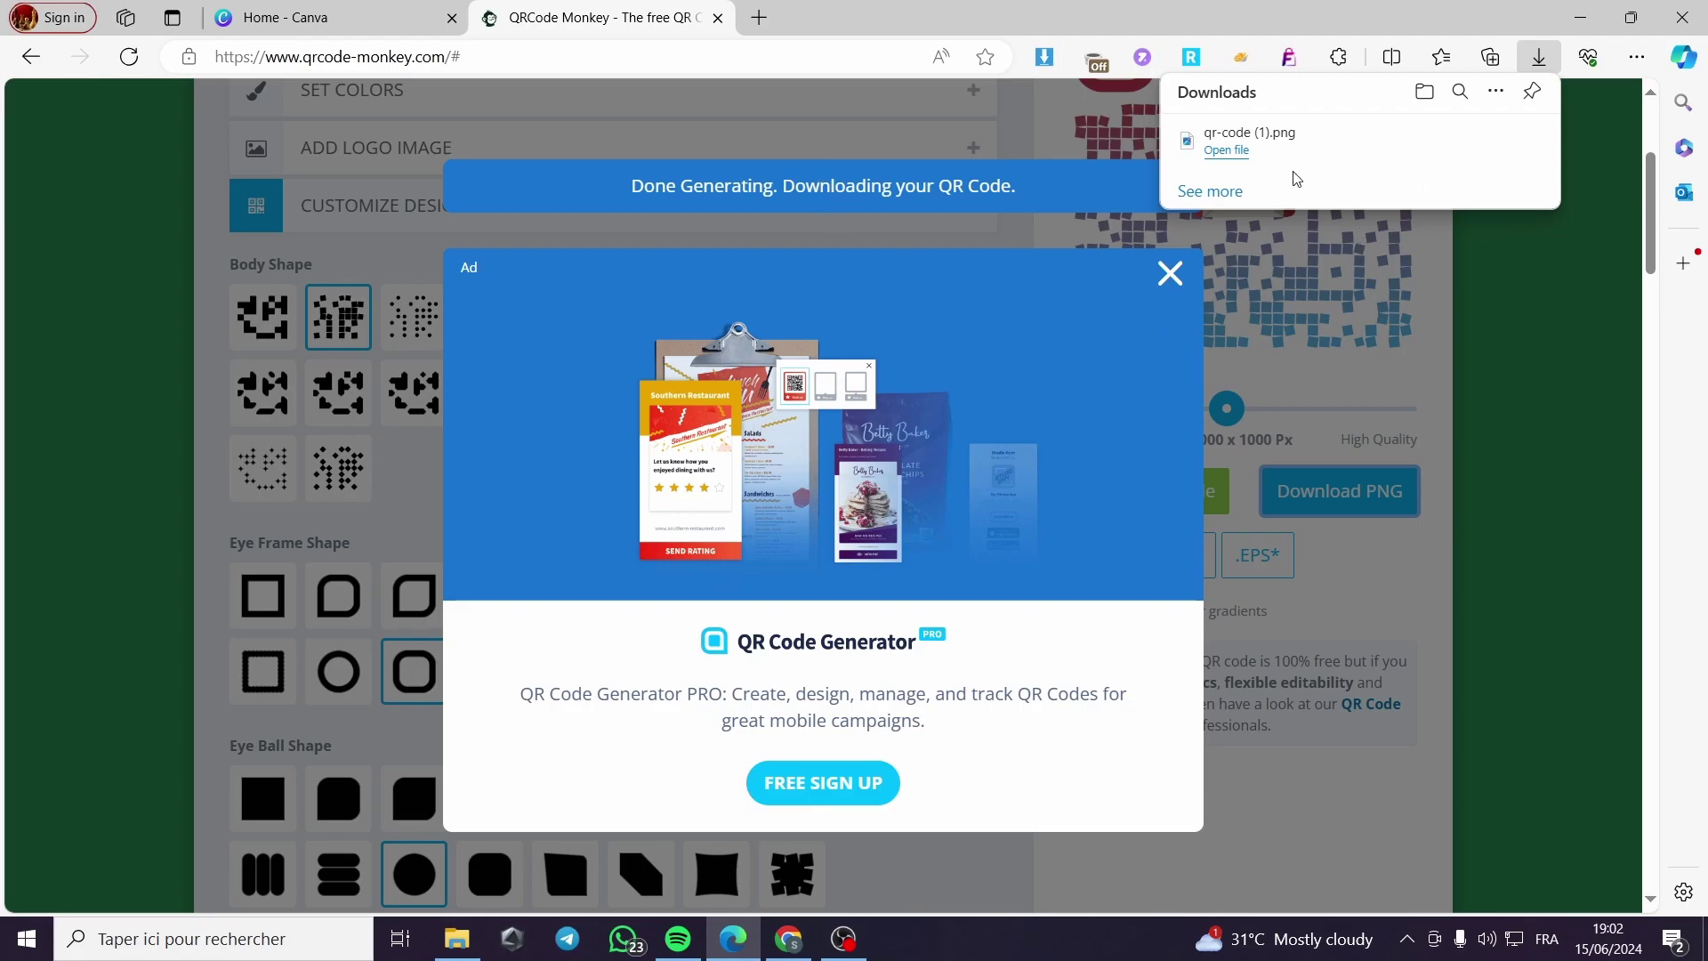
pyautogui.click(1226, 150)
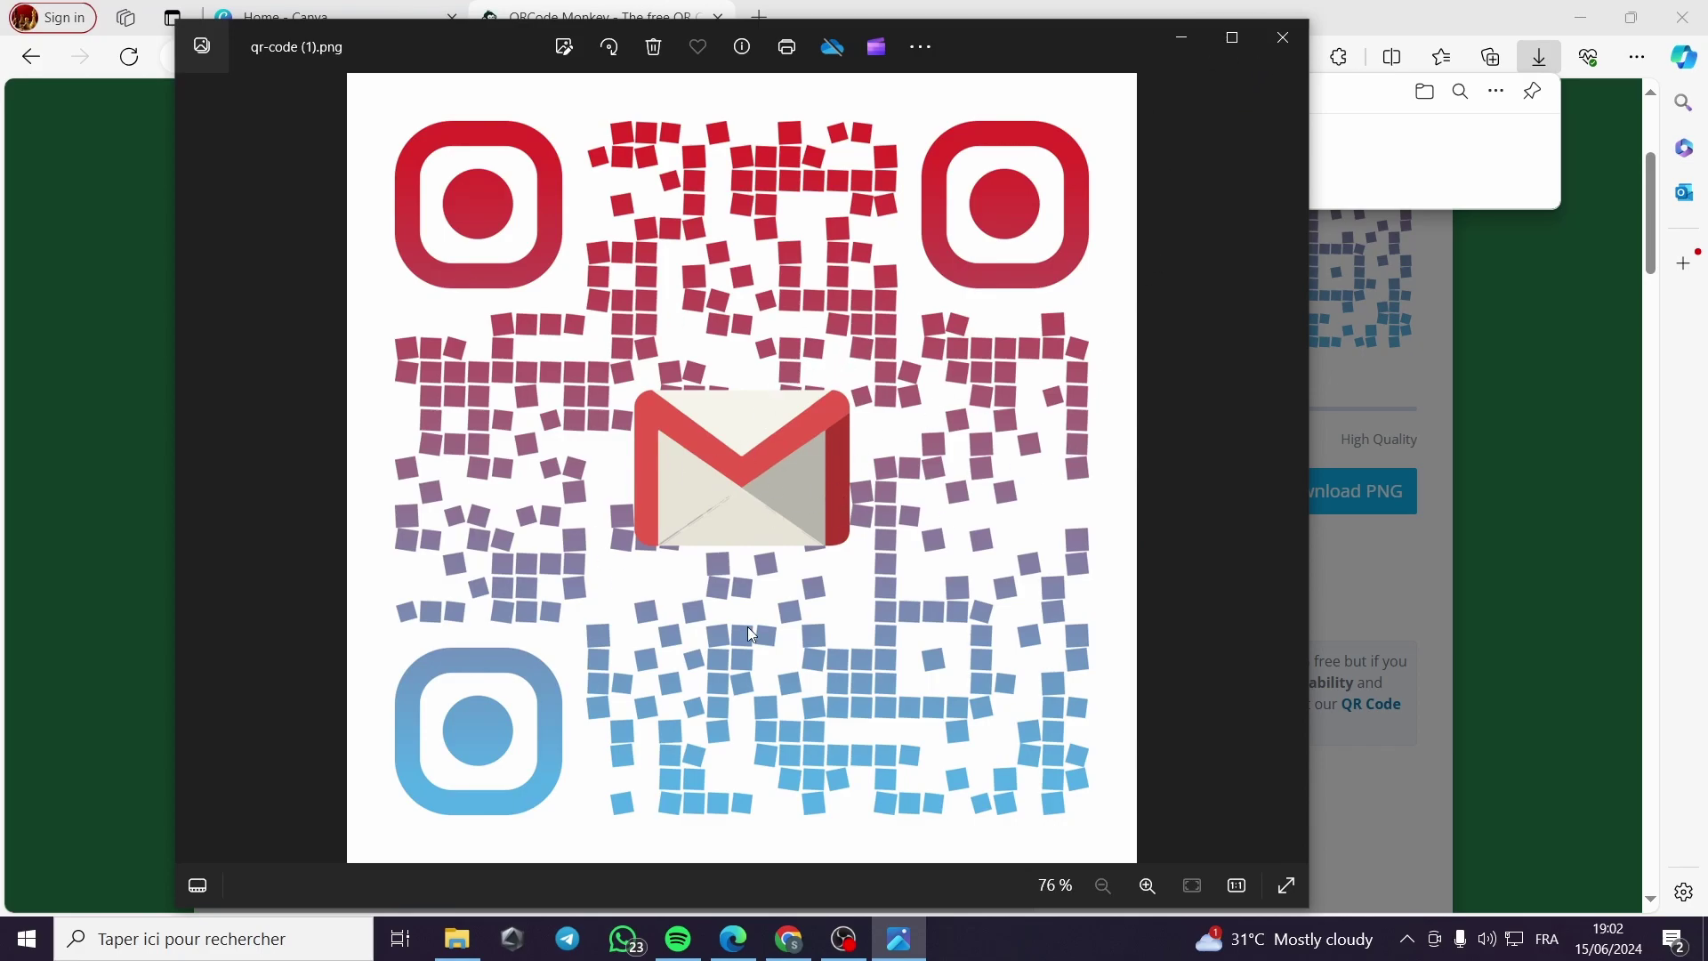
# - Close the Windows Photos viewer showing the downloaded QR code PNG
pyautogui.click(1288, 41)
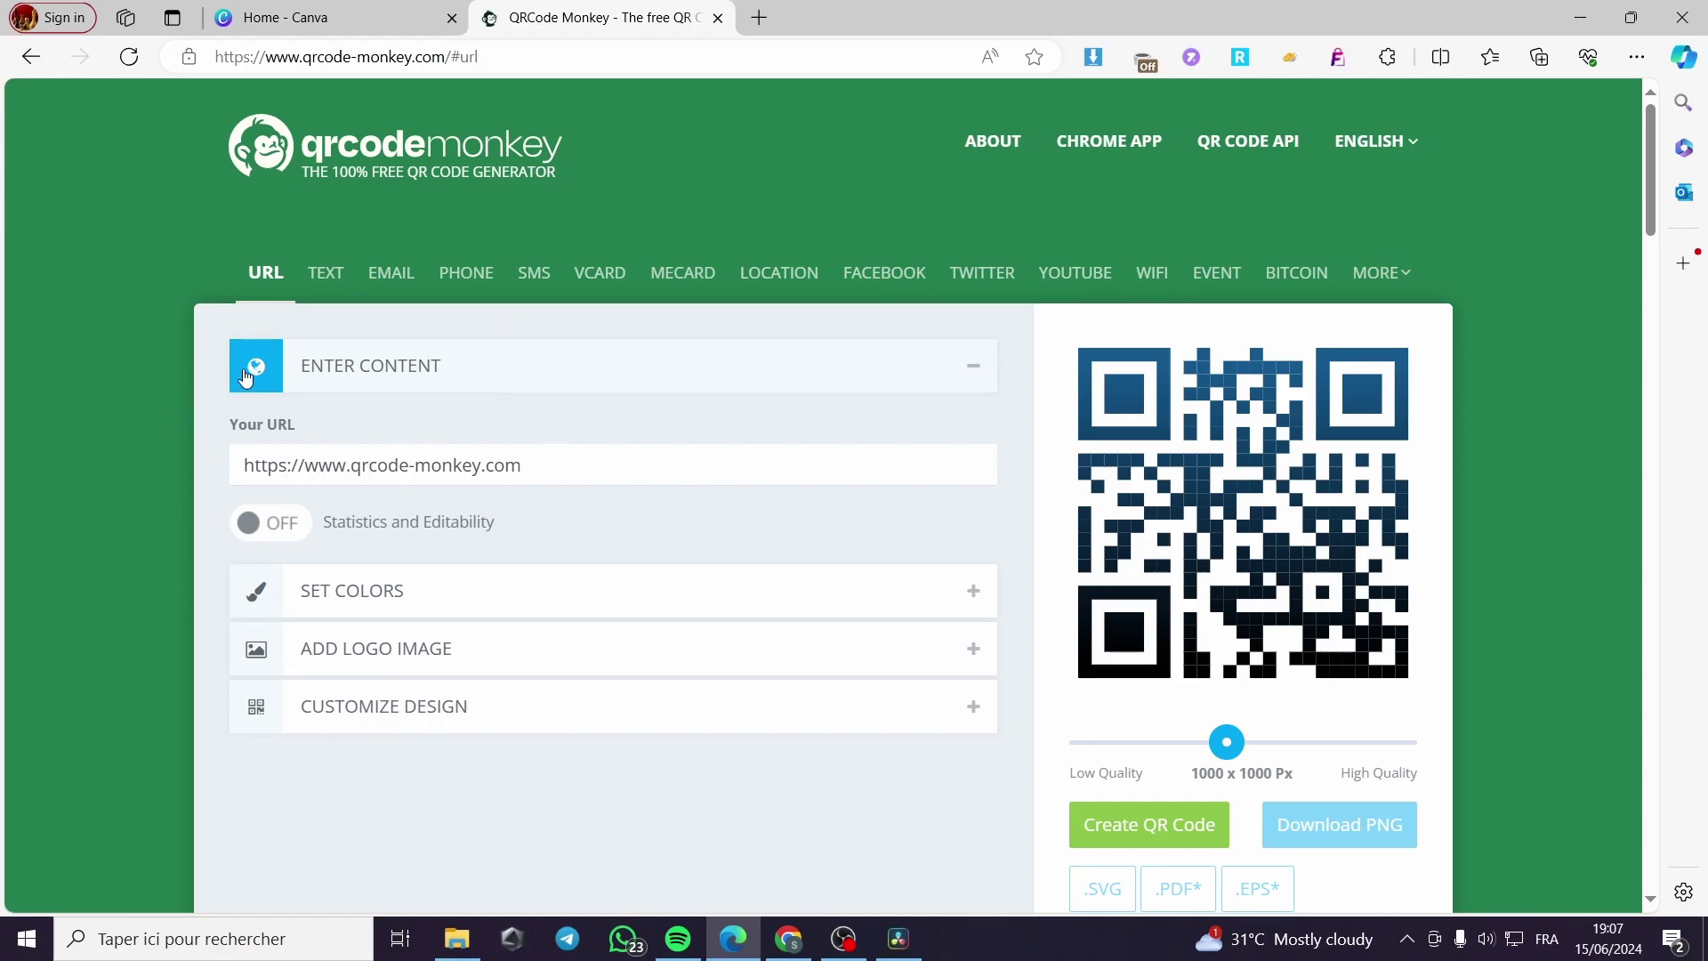
# - Cycle through the Text, Email, Phone, SMS and vCard content types, finishing on Facebook
pyautogui.click(327, 277)
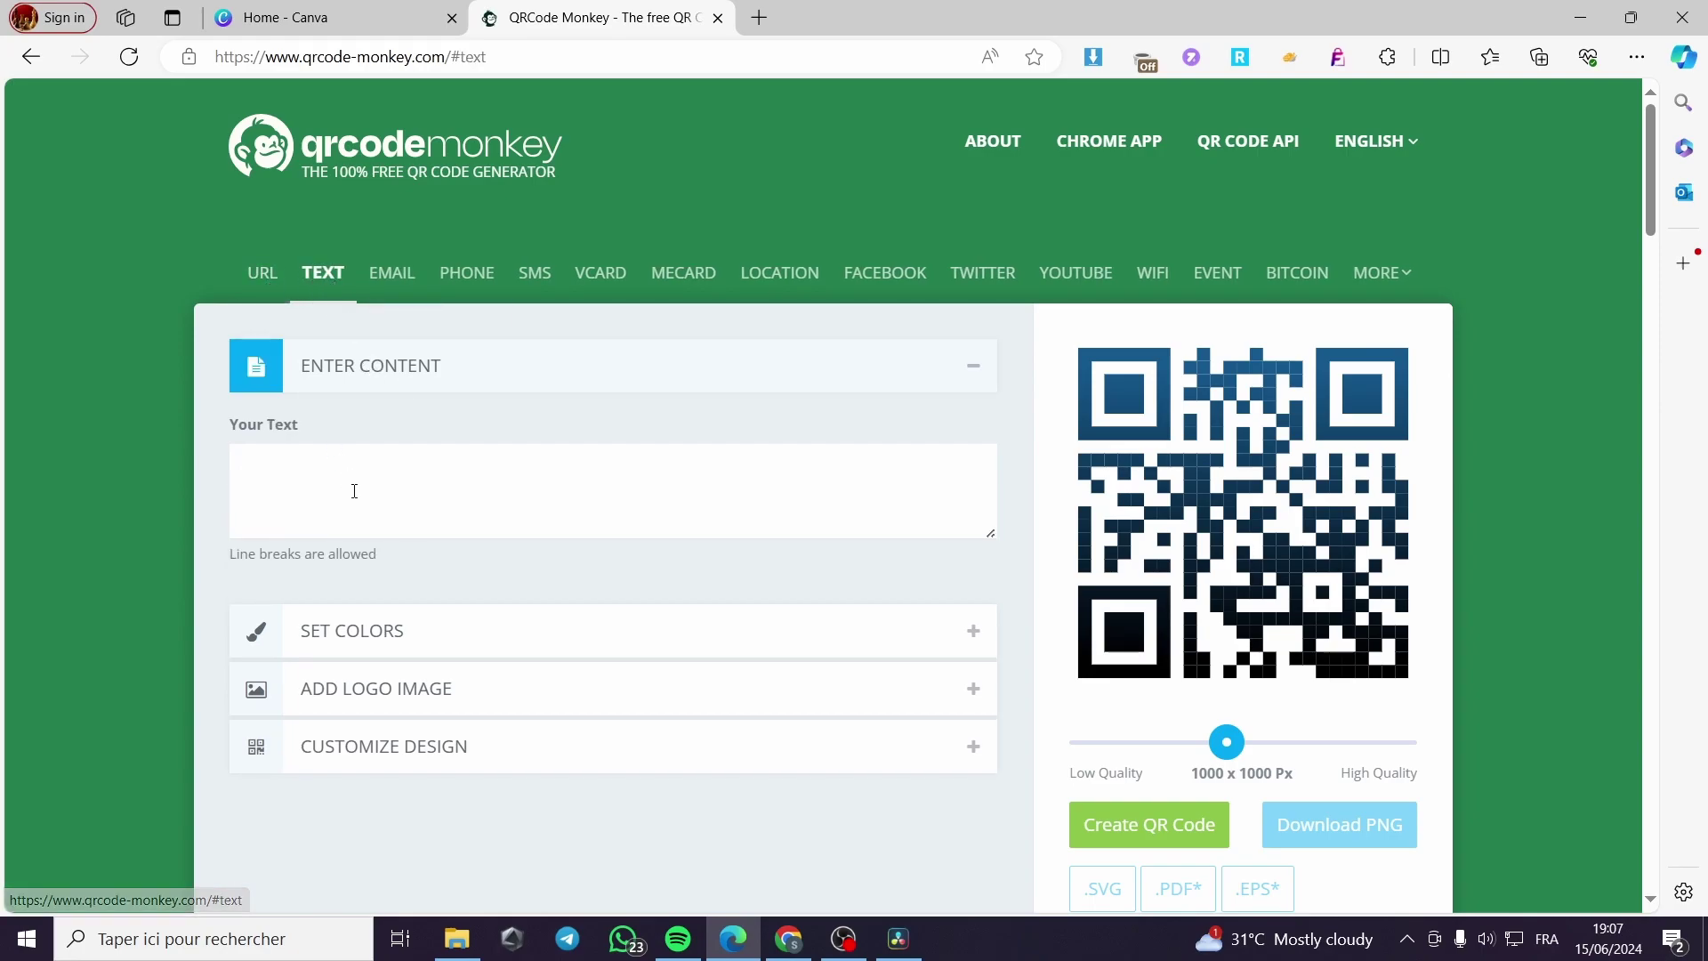
pyautogui.click(389, 283)
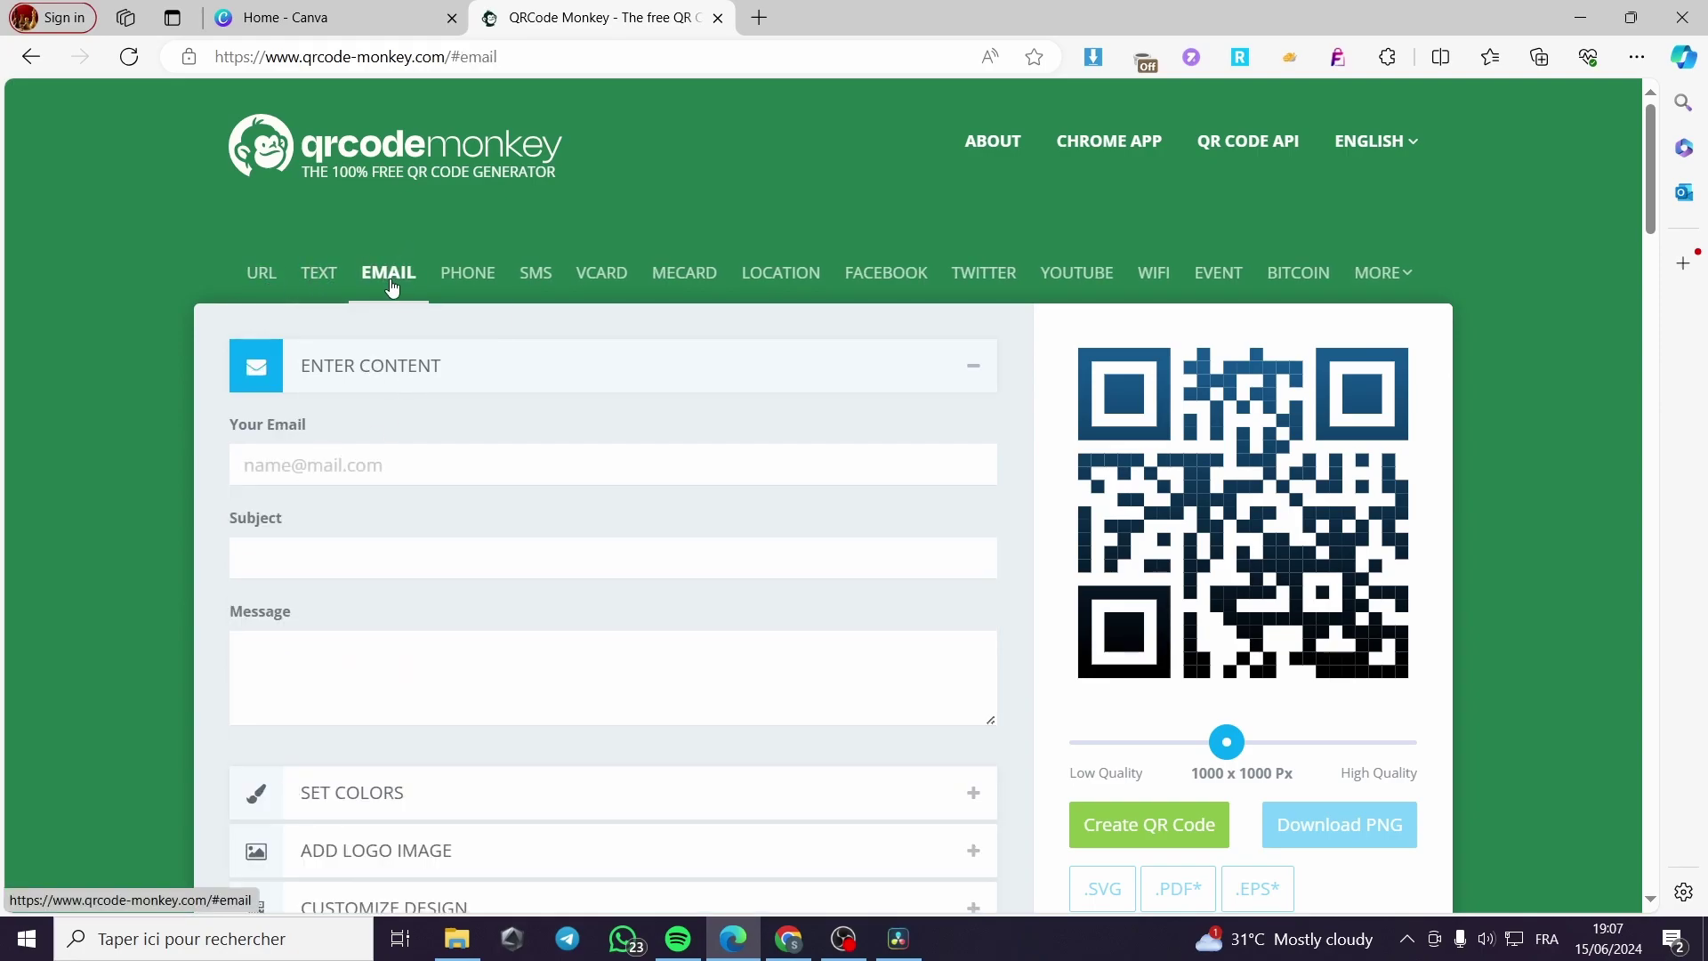
pyautogui.click(499, 293)
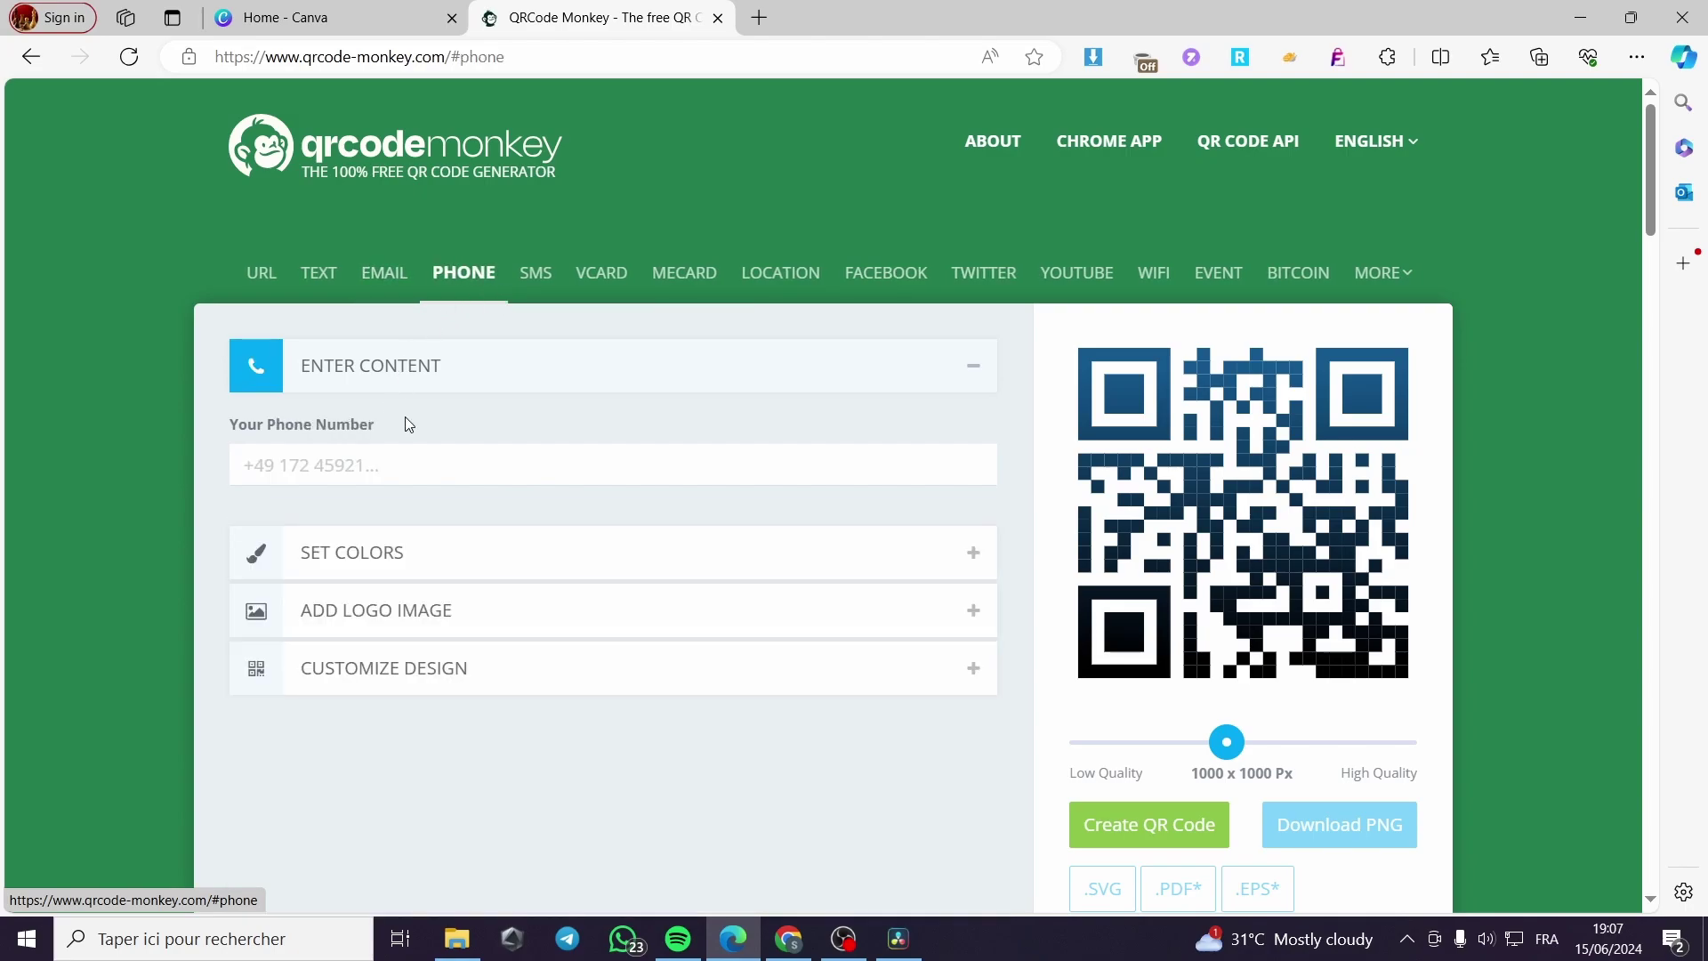
pyautogui.click(533, 283)
pyautogui.click(592, 276)
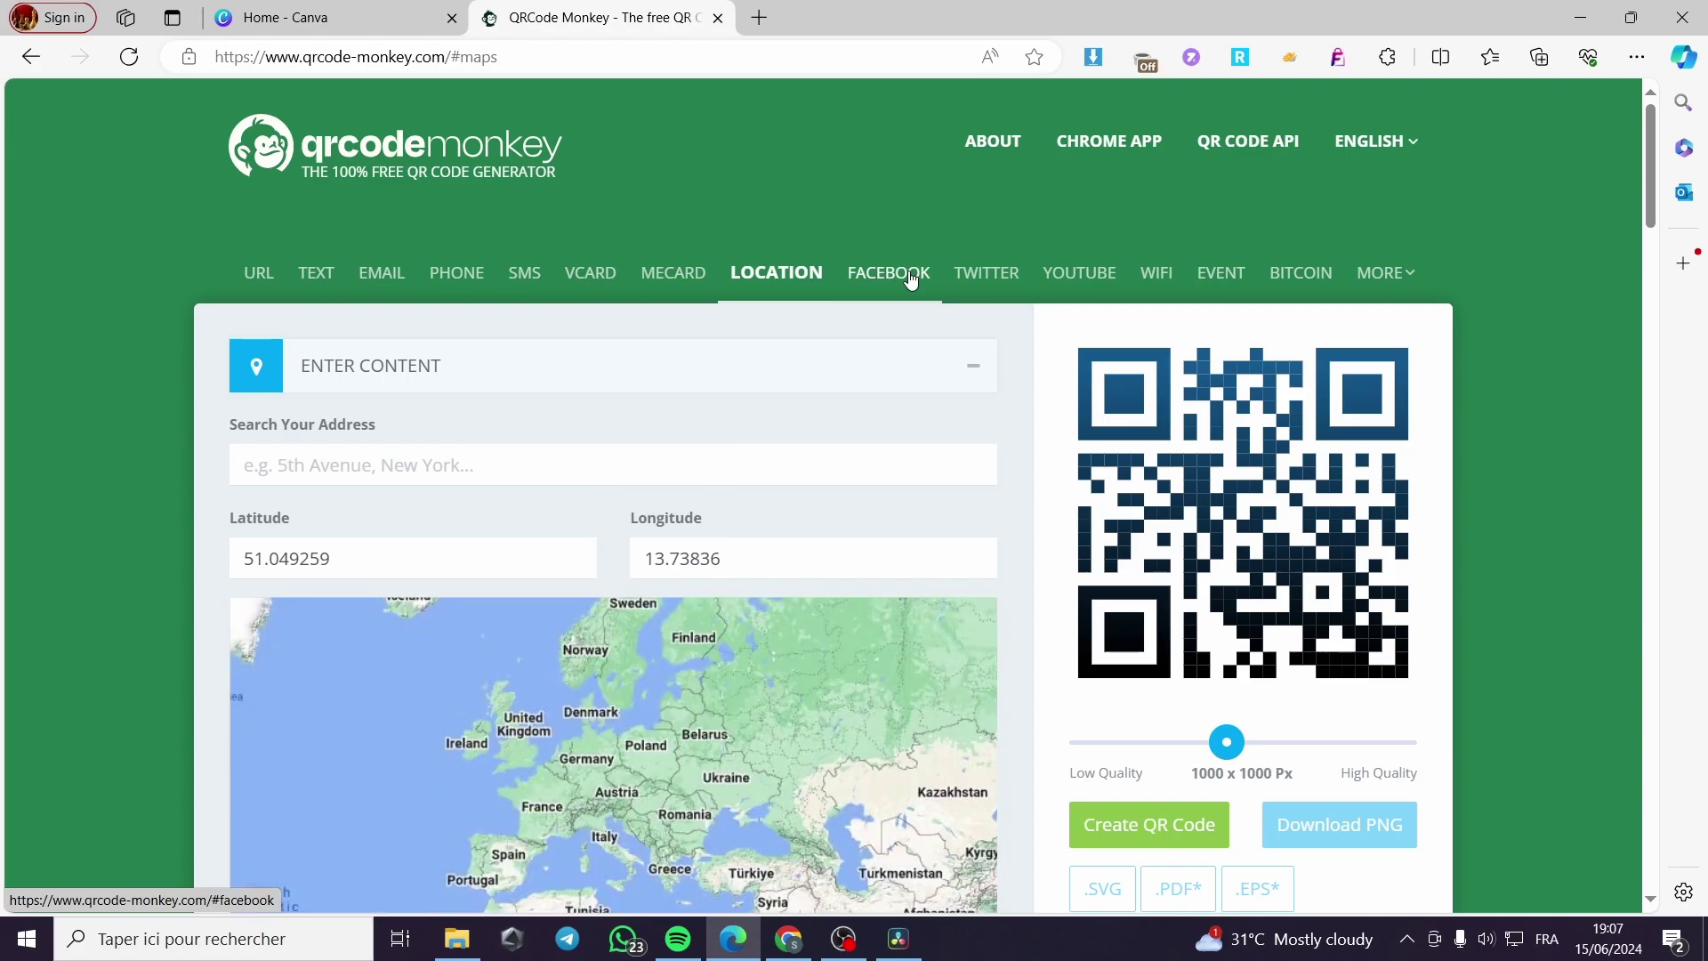
pyautogui.click(857, 283)
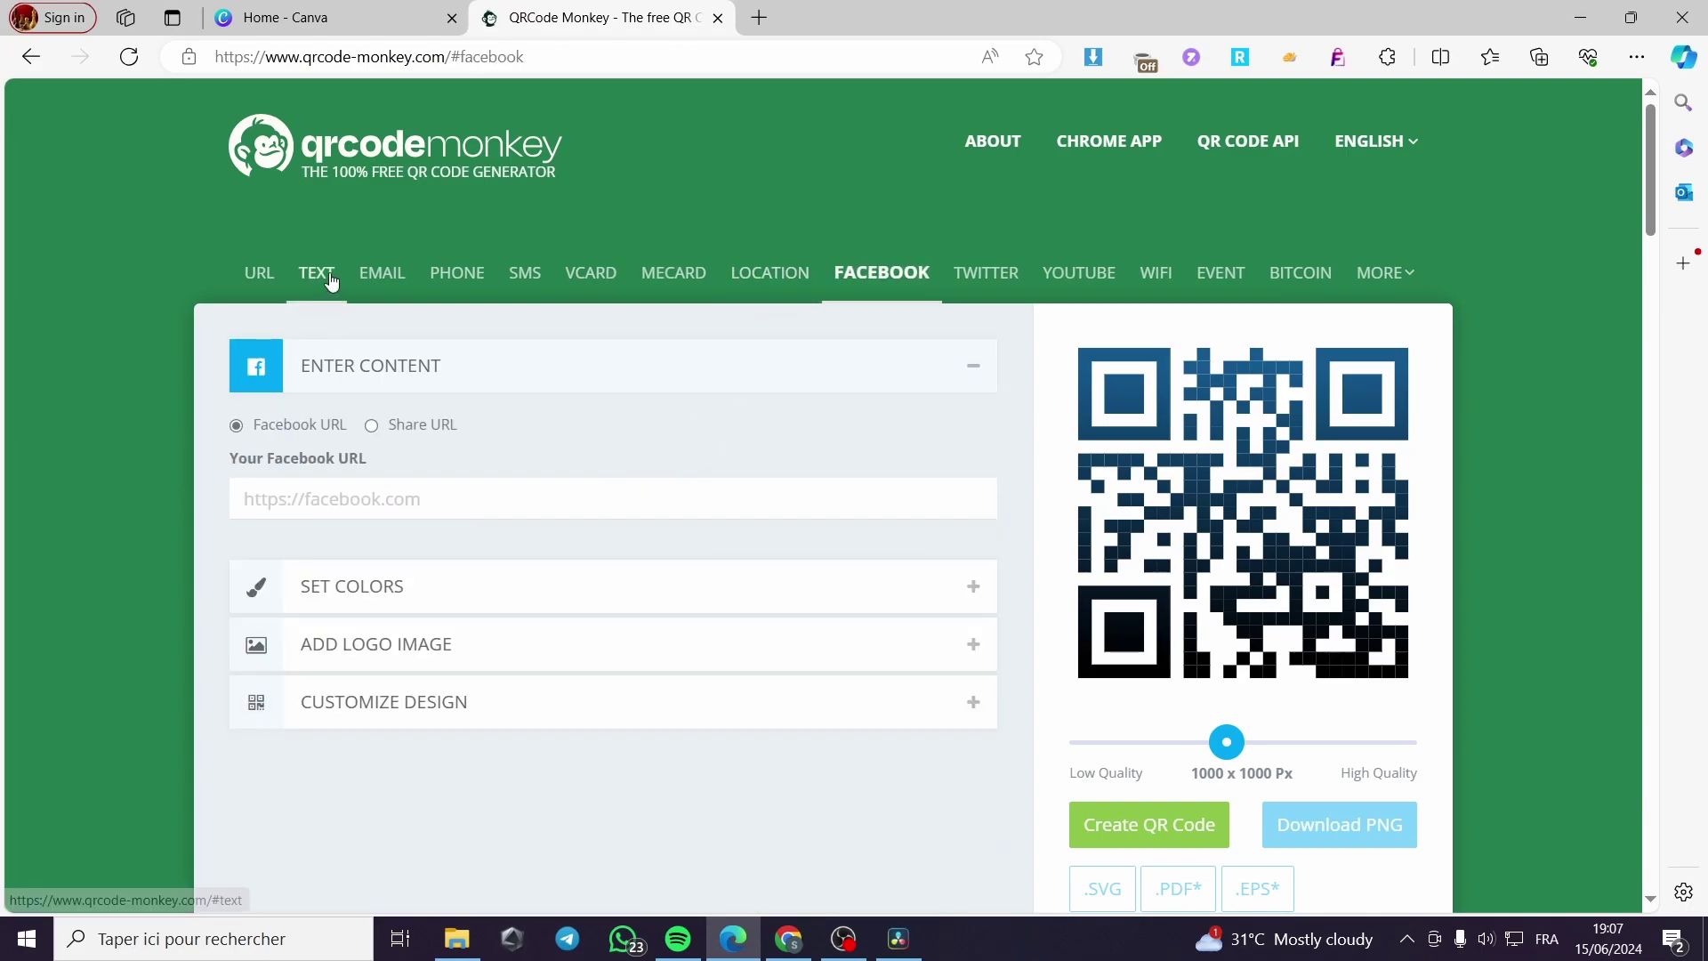